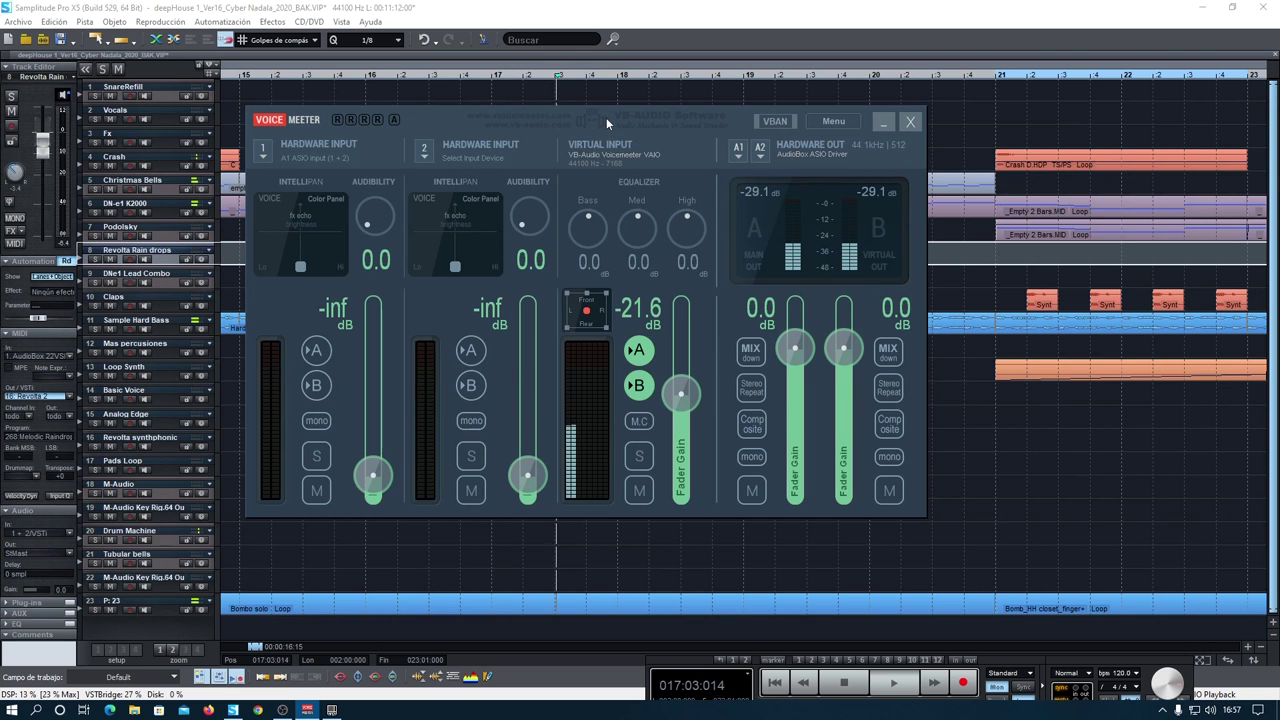
Play the project from bar 21 and raise the Voicemeeter virtual input's fader gain to 0.0 dB.
drag(623, 116, 600, 242)
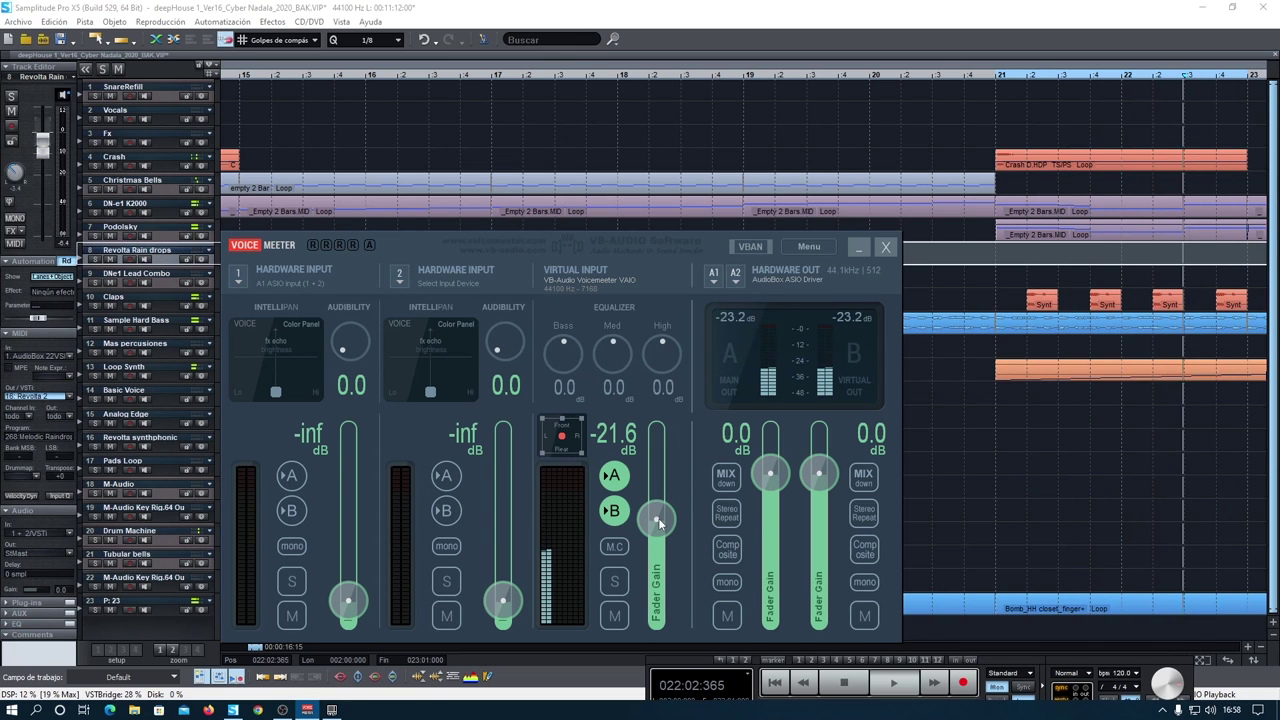
click(1252, 76)
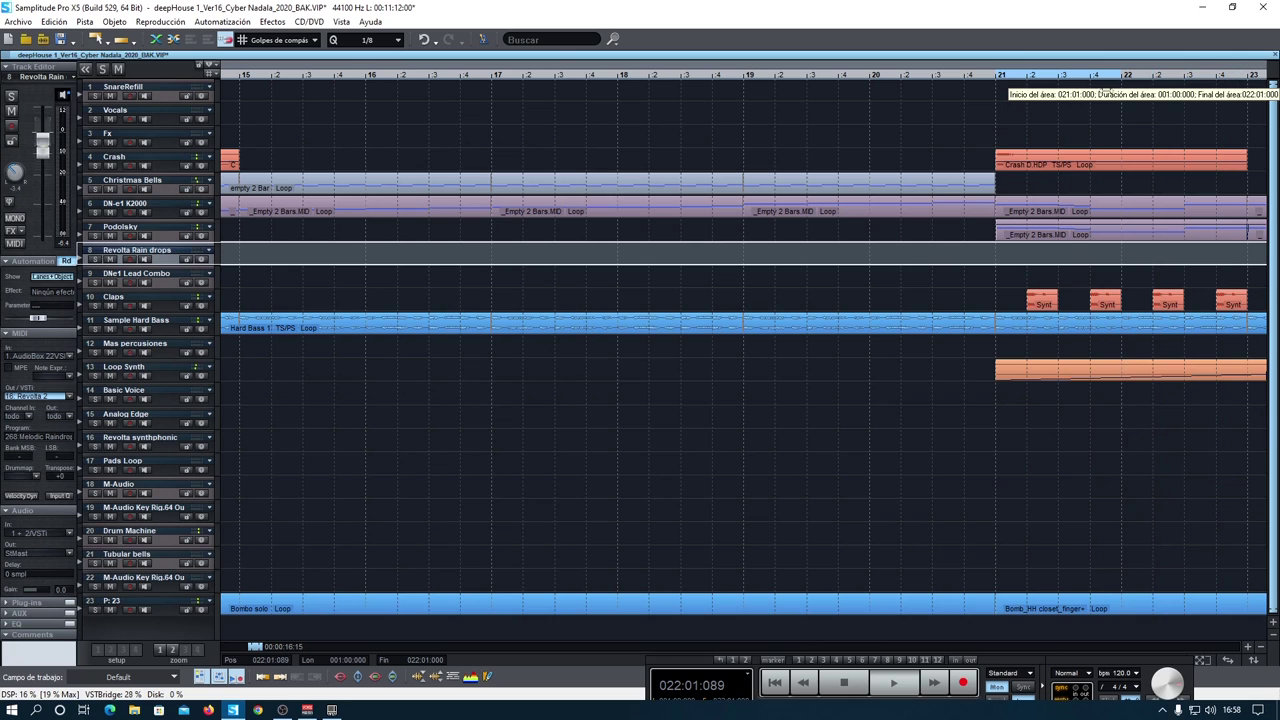
key(space)
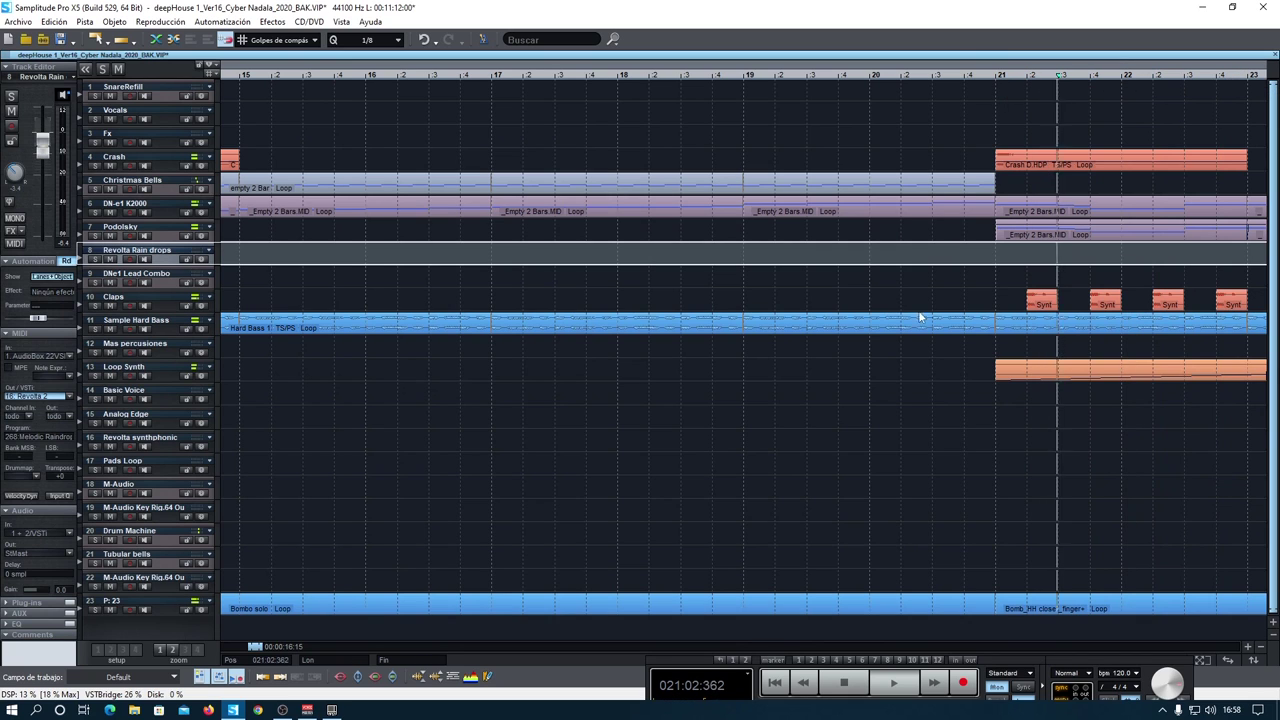
click(307, 710)
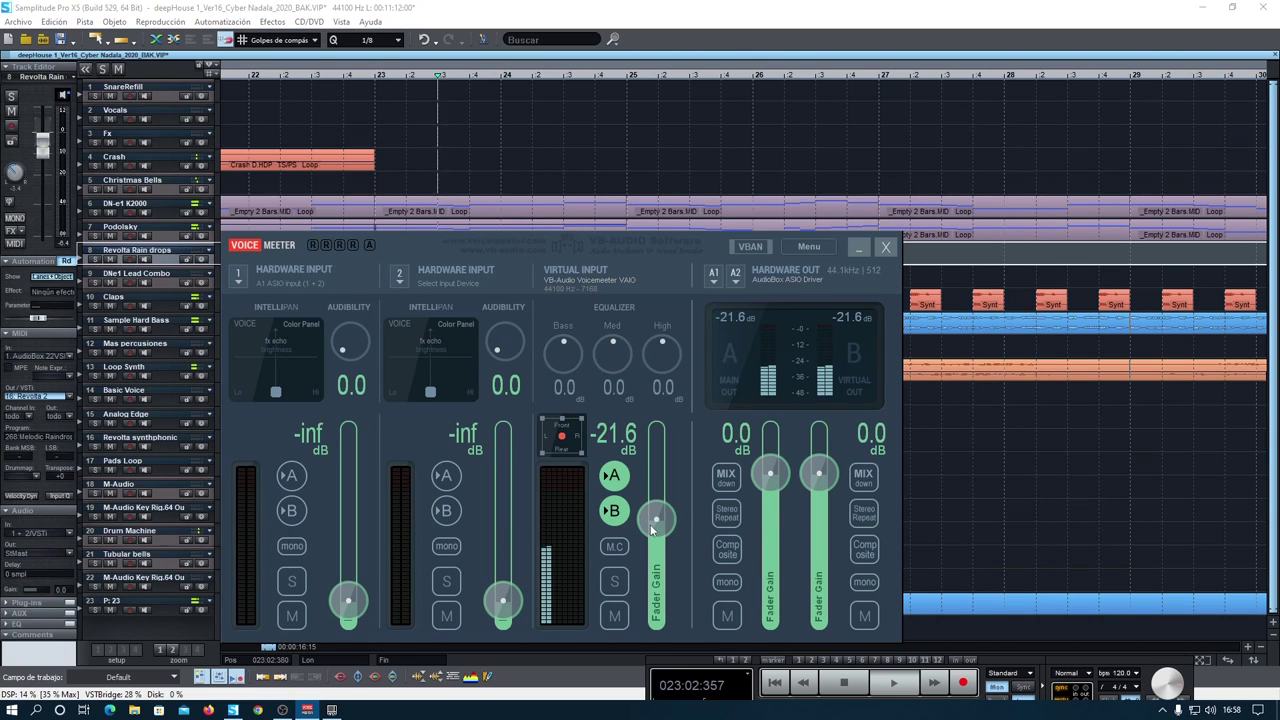
drag(656, 521, 652, 475)
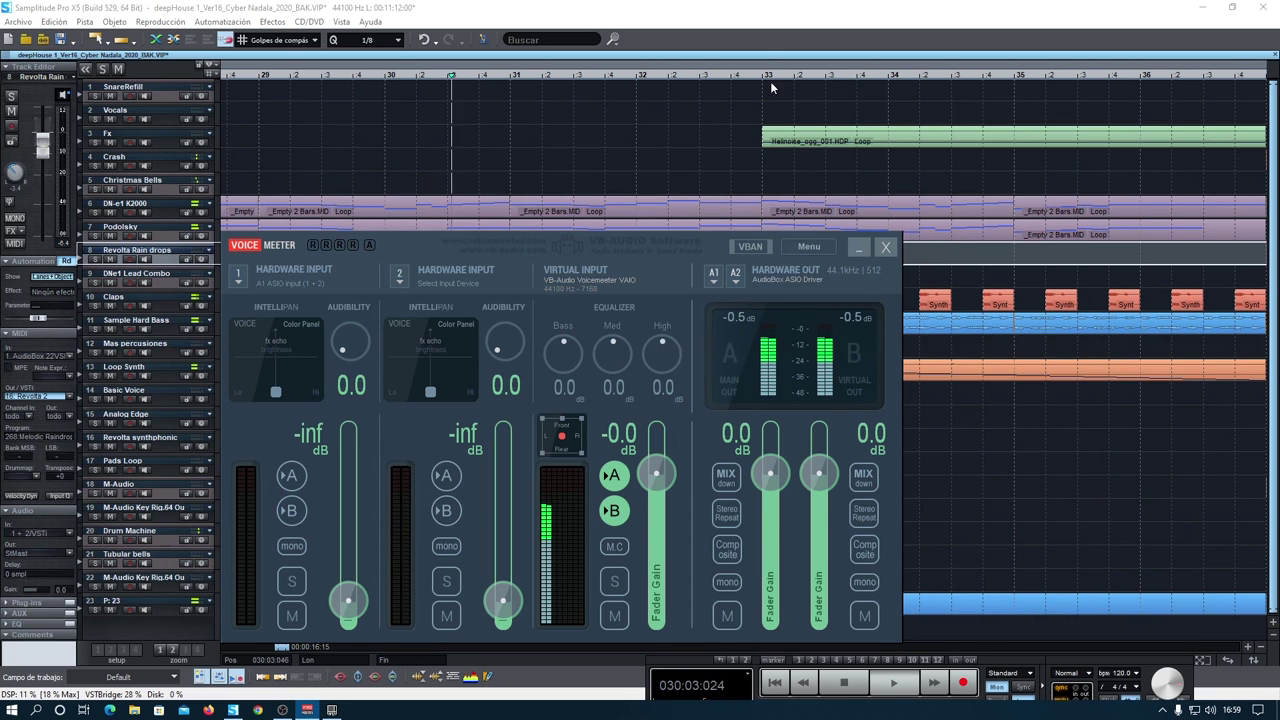
Return to Samplitude, stop playback and place the playback cursor at bar 37.
click(755, 25)
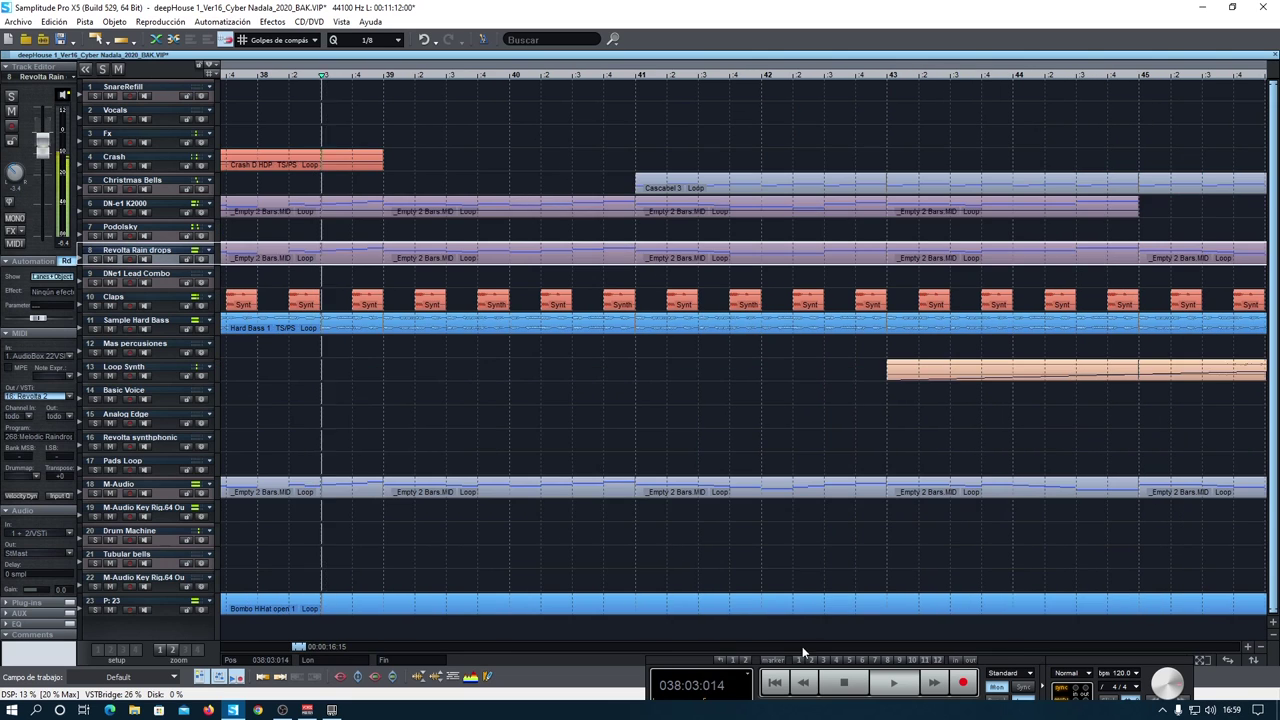
click(842, 688)
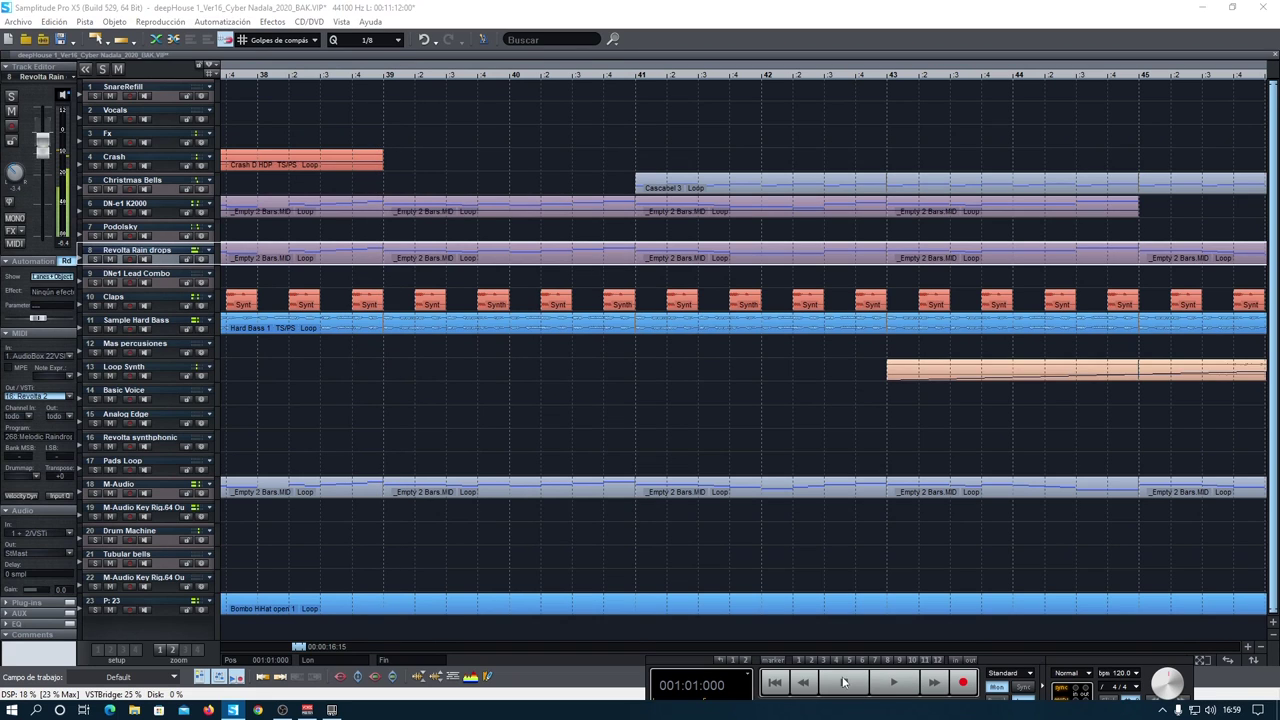
click(300, 648)
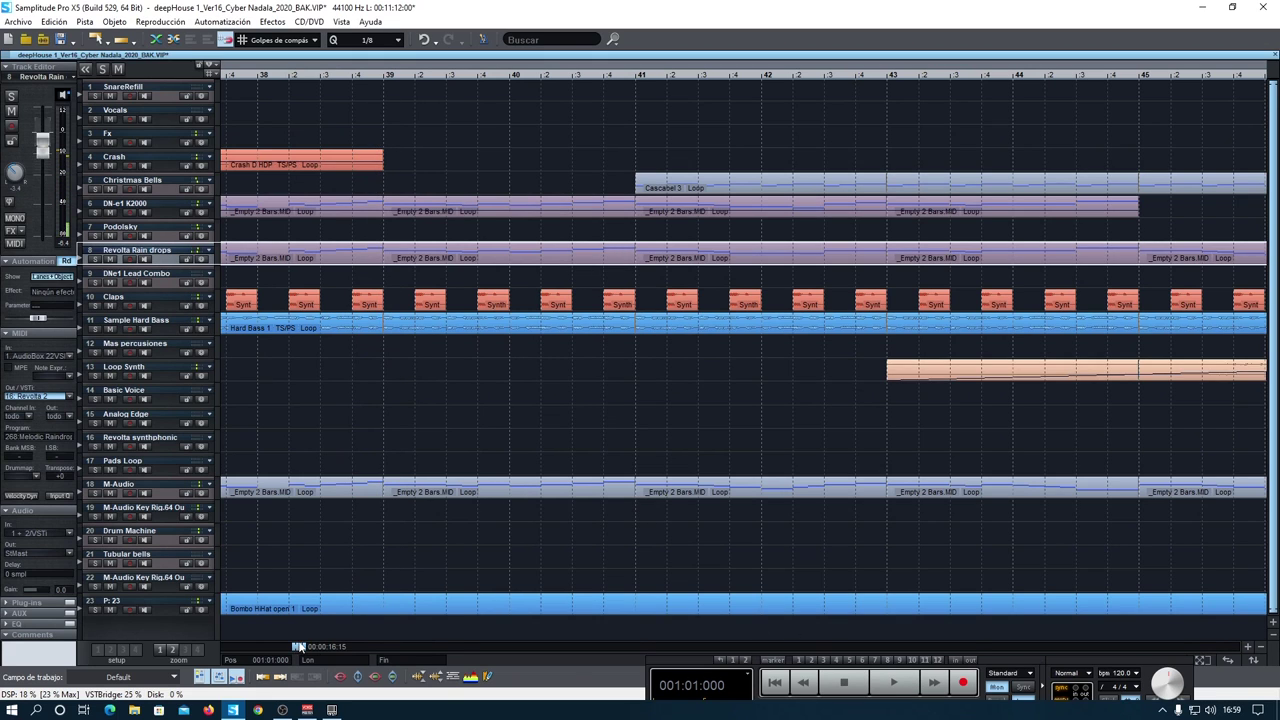
scroll(299, 646, left, 4)
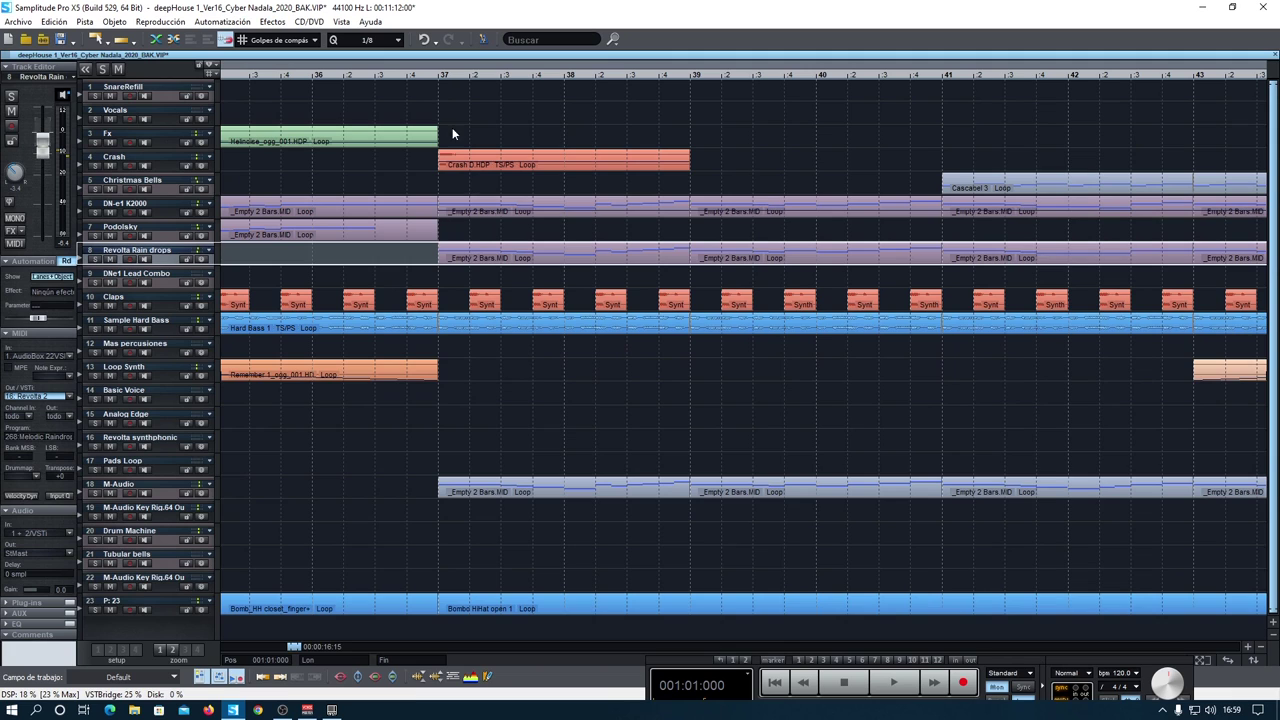
click(437, 71)
Enlarge the Revolta Rain drops track's height until its volume and pan controls show, and play the arrangement from bar 37.
drag(172, 262, 172, 273)
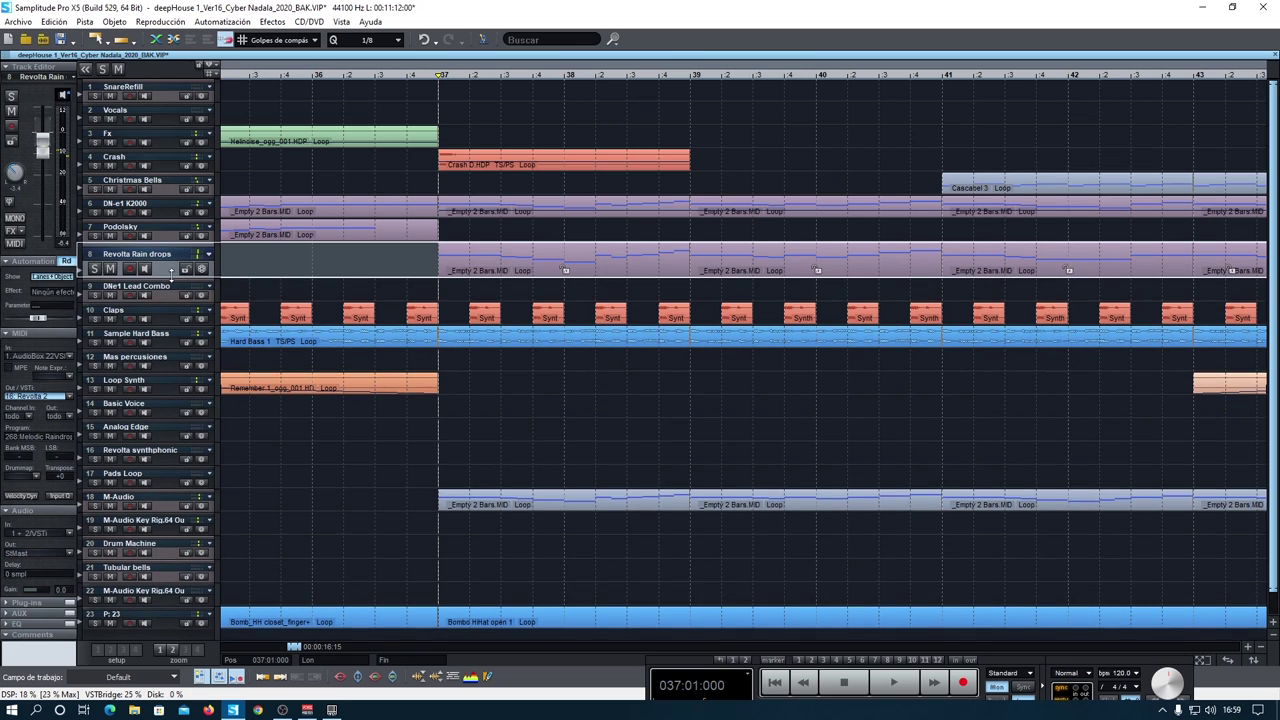
click(891, 686)
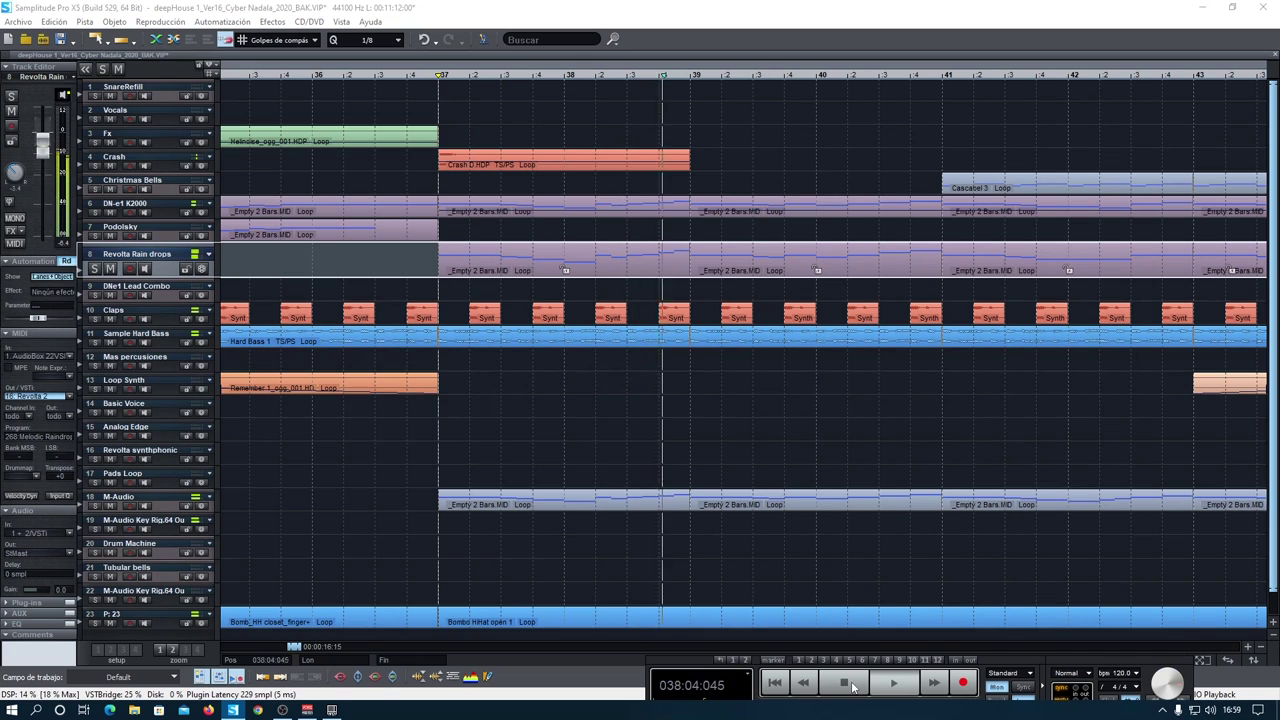
click(851, 684)
drag(175, 278, 172, 322)
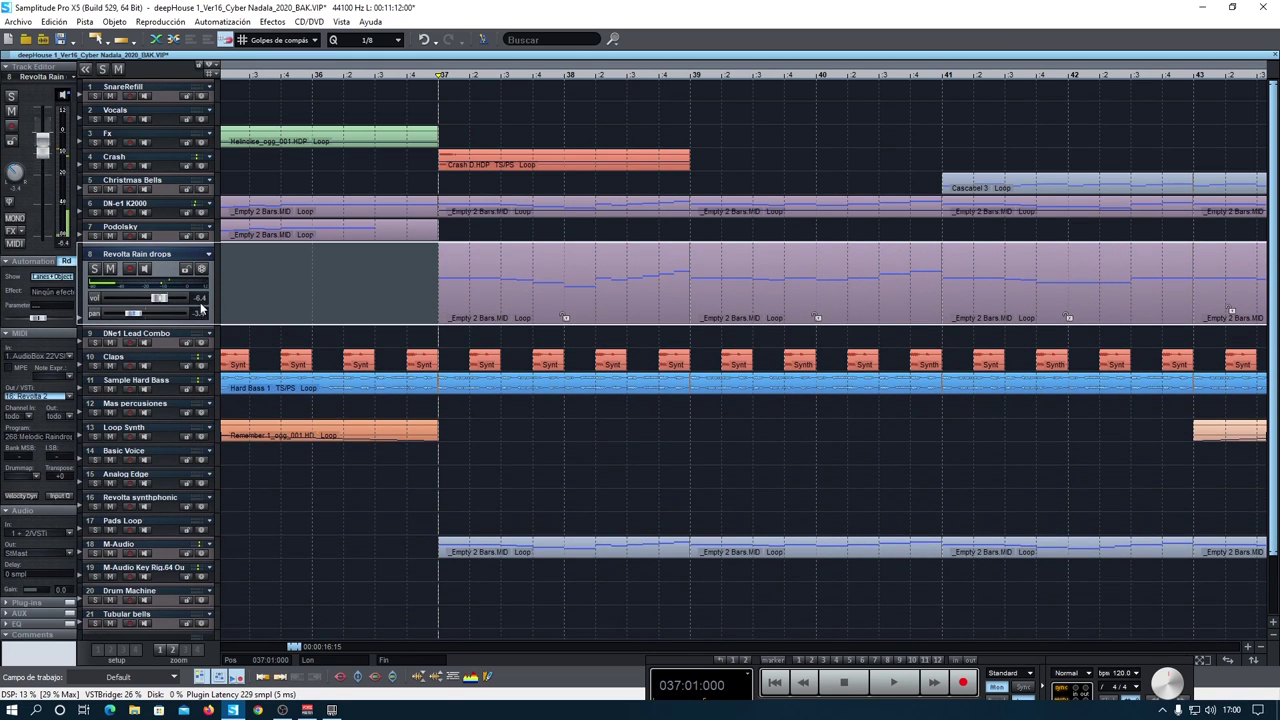
Open the instrument editor of the Revolta Rain drops track and move the Revolta 2 window out of the way.
right_click(211, 304)
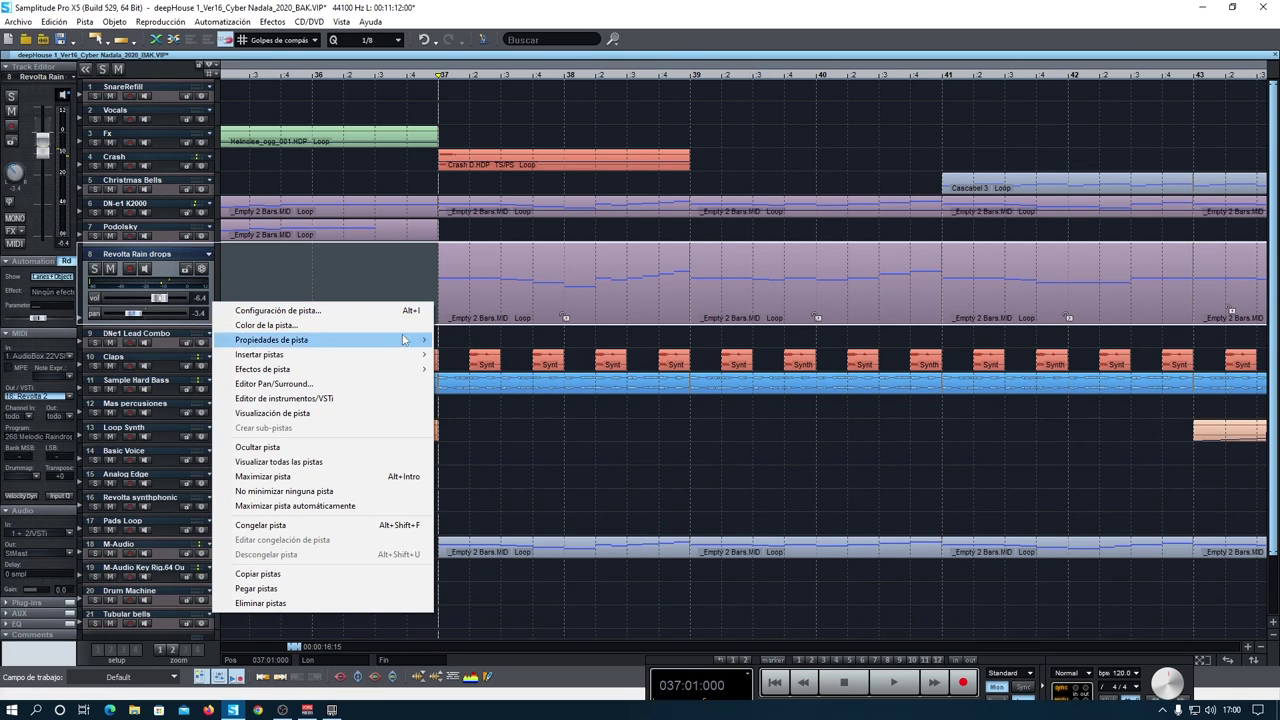
click(293, 398)
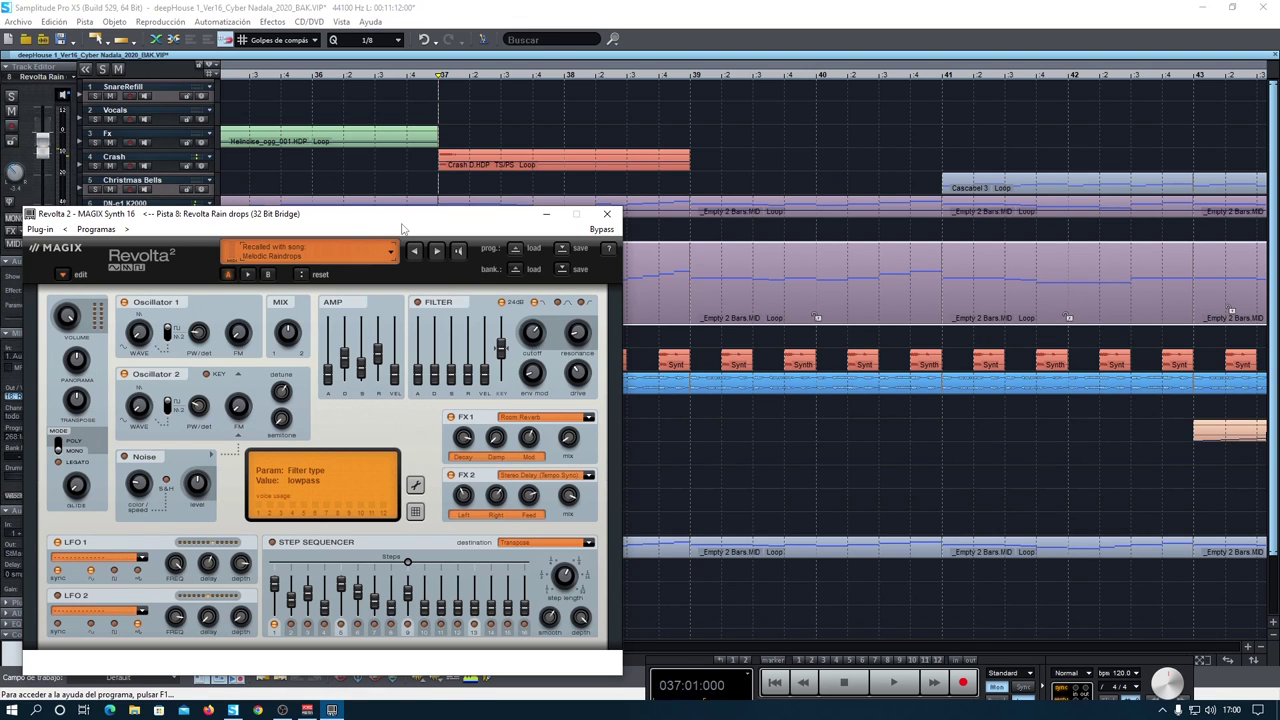
drag(420, 222, 998, 346)
Open the Revolta Rain drops MIDI clip at bar 37 in the MIDI editor and move the editor clear of the track headers.
double_click(577, 291)
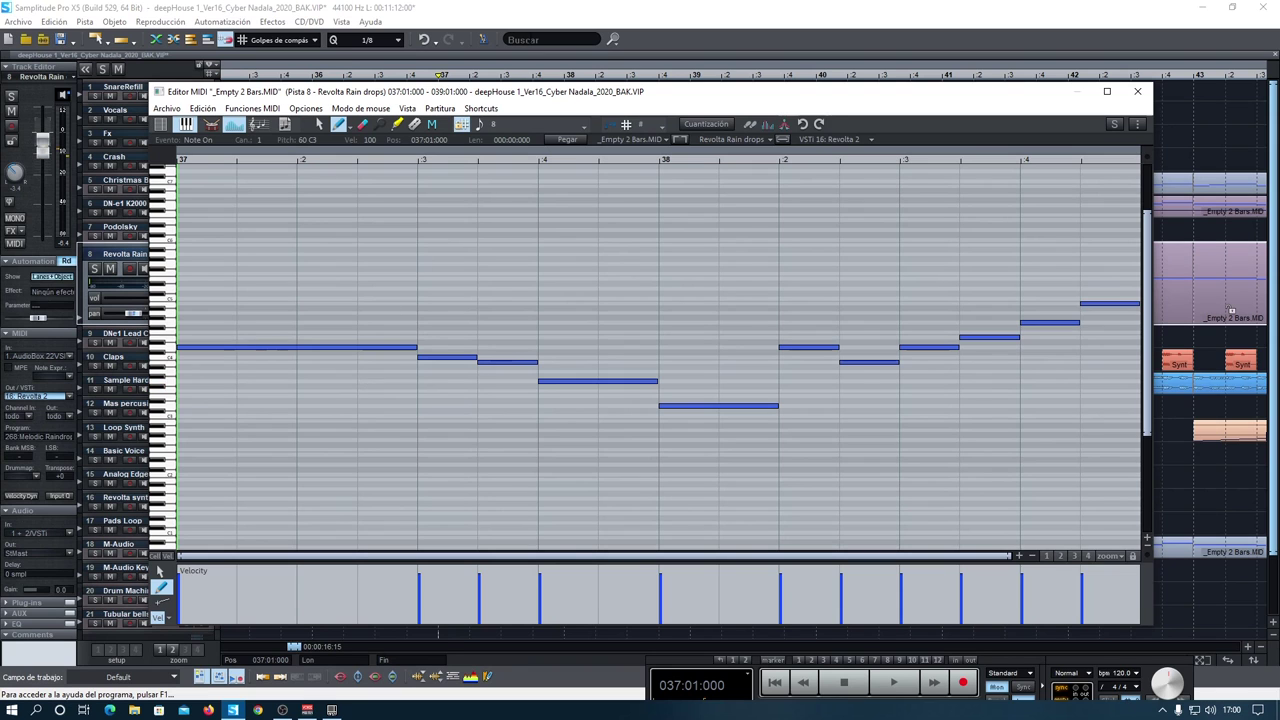
drag(546, 100, 415, 74)
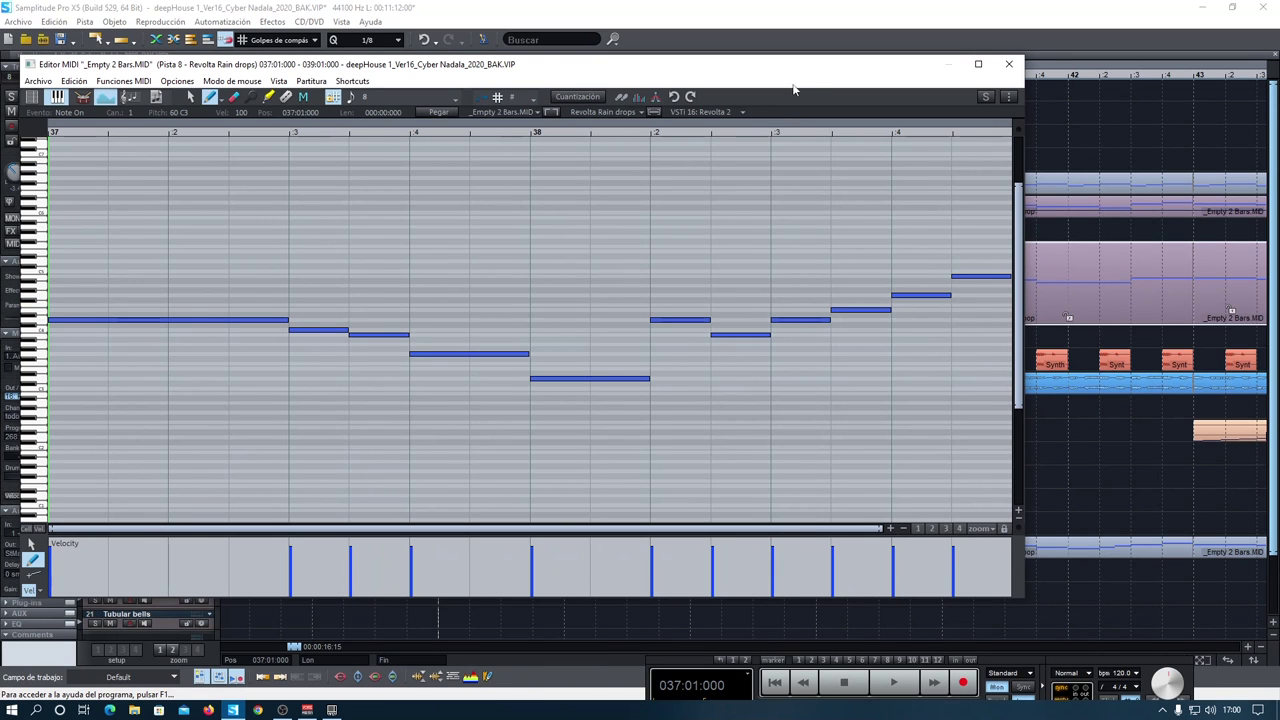
drag(773, 66, 801, 337)
drag(440, 78, 688, 95)
drag(739, 348, 980, 185)
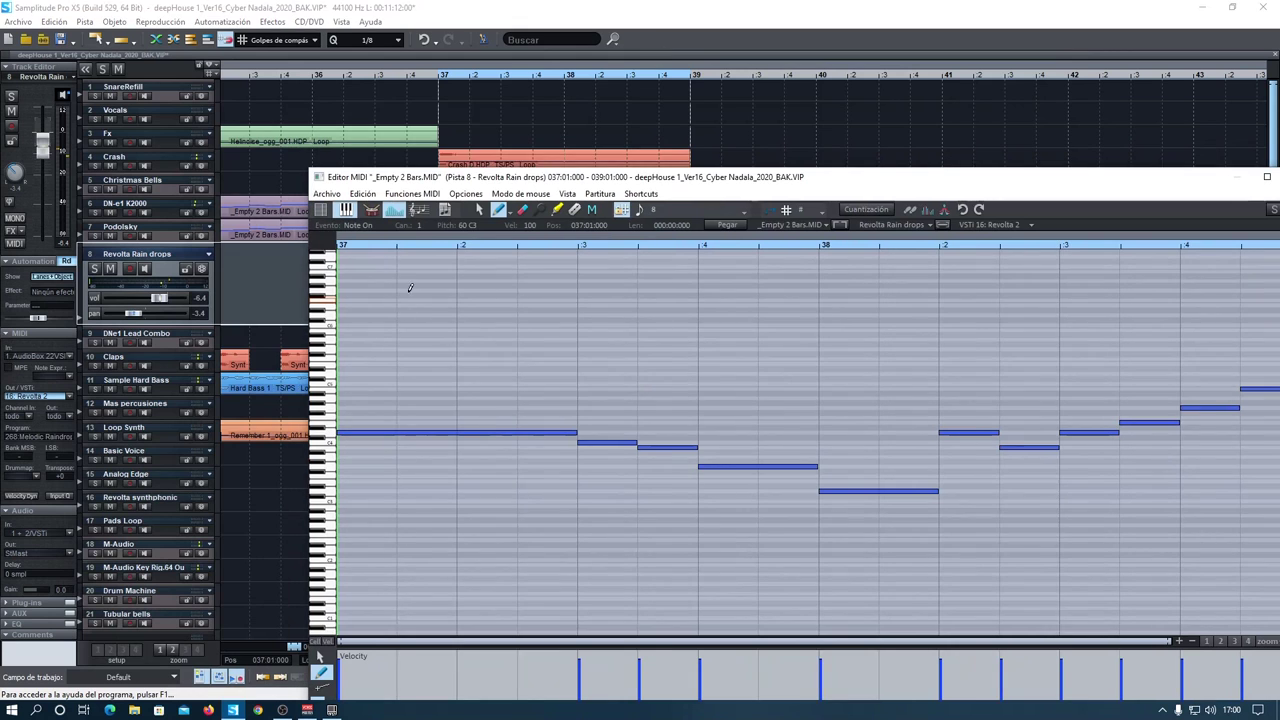
Solo the Revolta Rain drops track and play bars 37 to 39 while following its notes in the MIDI editor.
click(95, 270)
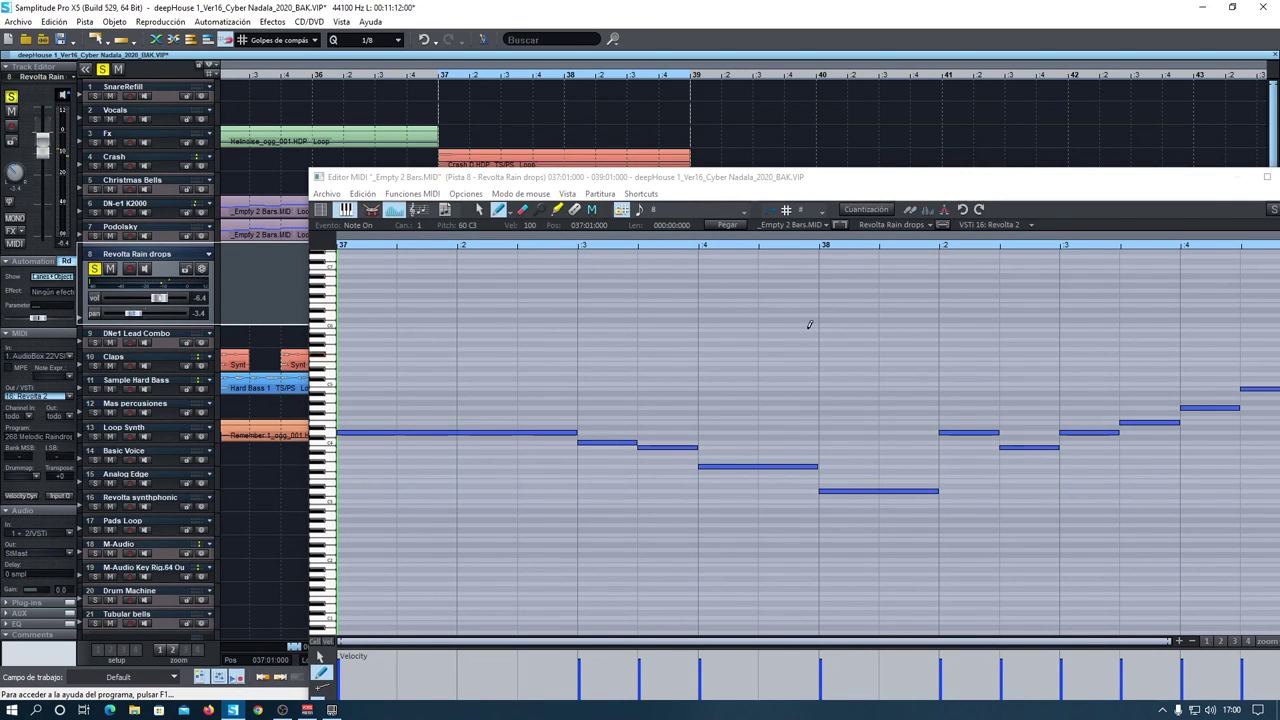
drag(787, 192, 737, 117)
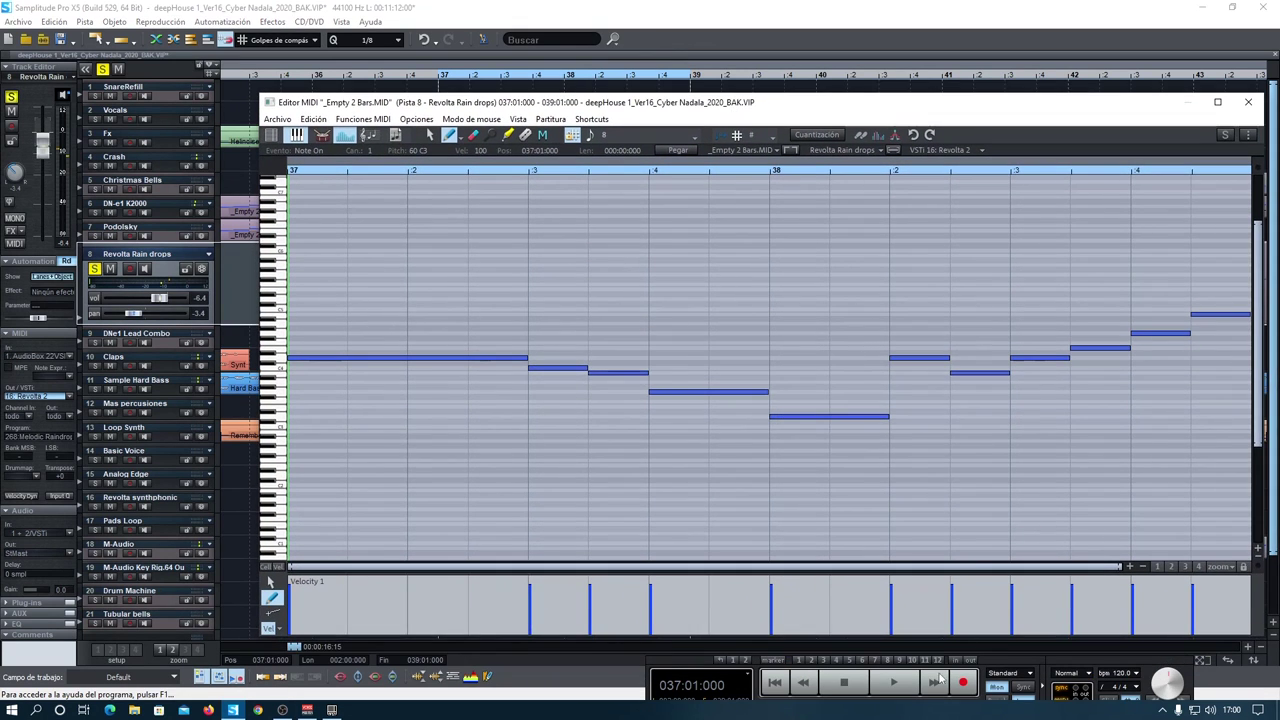
click(895, 684)
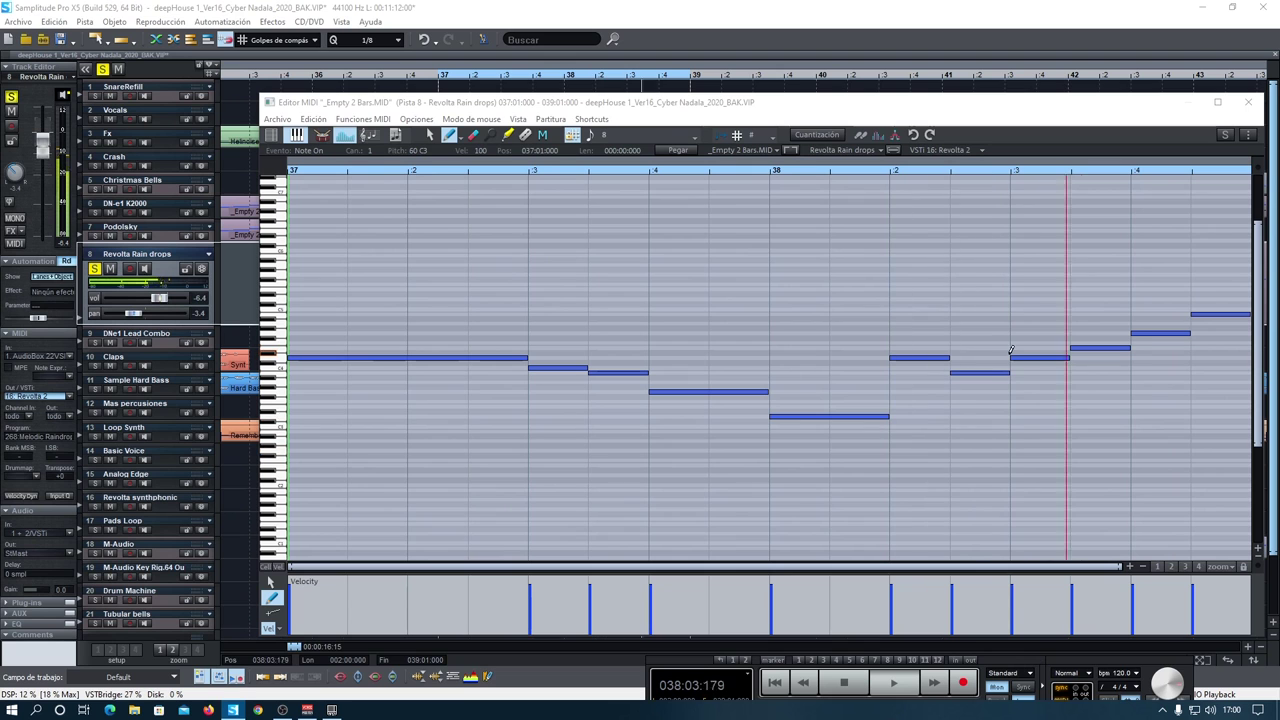
click(851, 687)
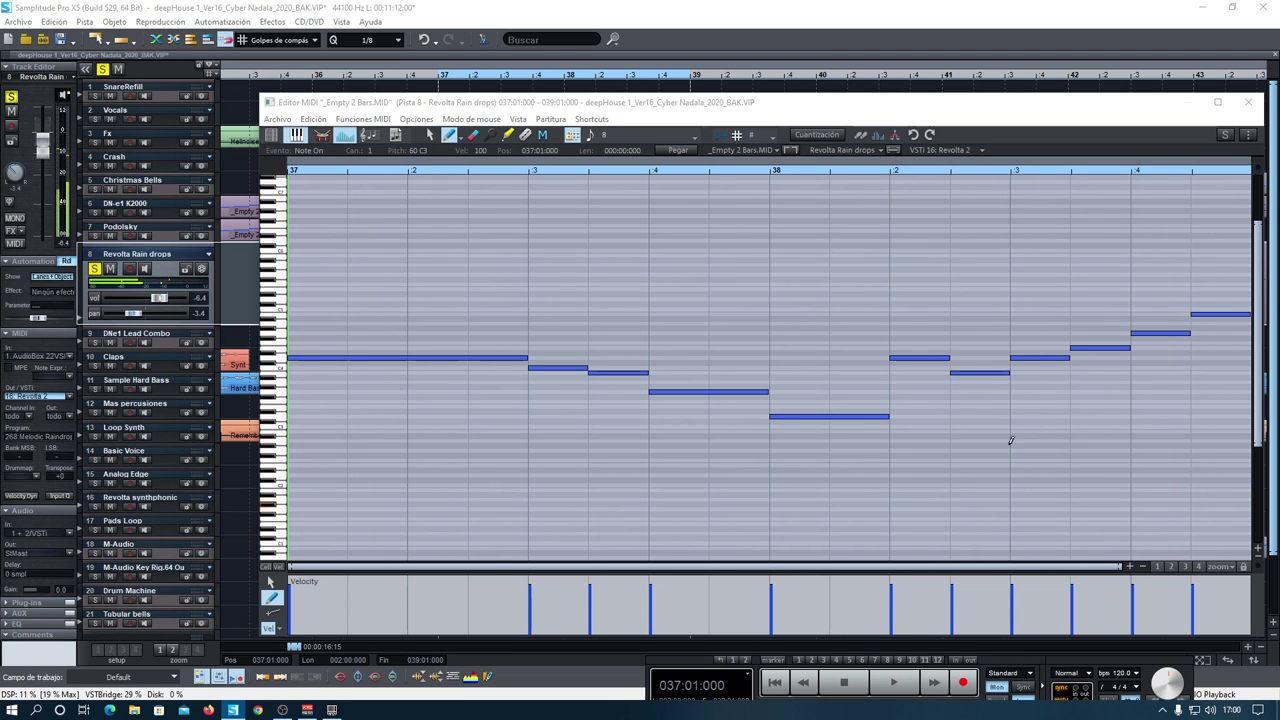
Switch the solo from Revolta Rain drops to M-Audio and open M-Audio's MIDI clip at bar 37 in the MIDI editor.
drag(859, 109, 640, 657)
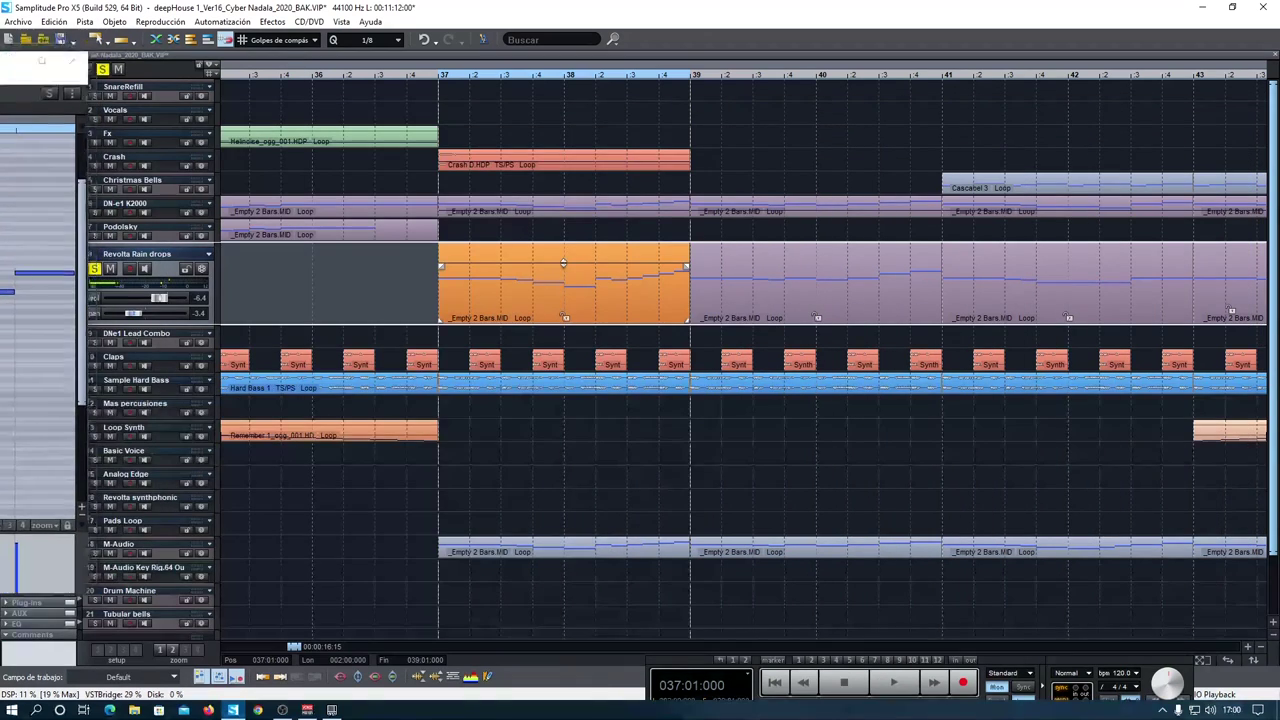
click(506, 553)
click(95, 283)
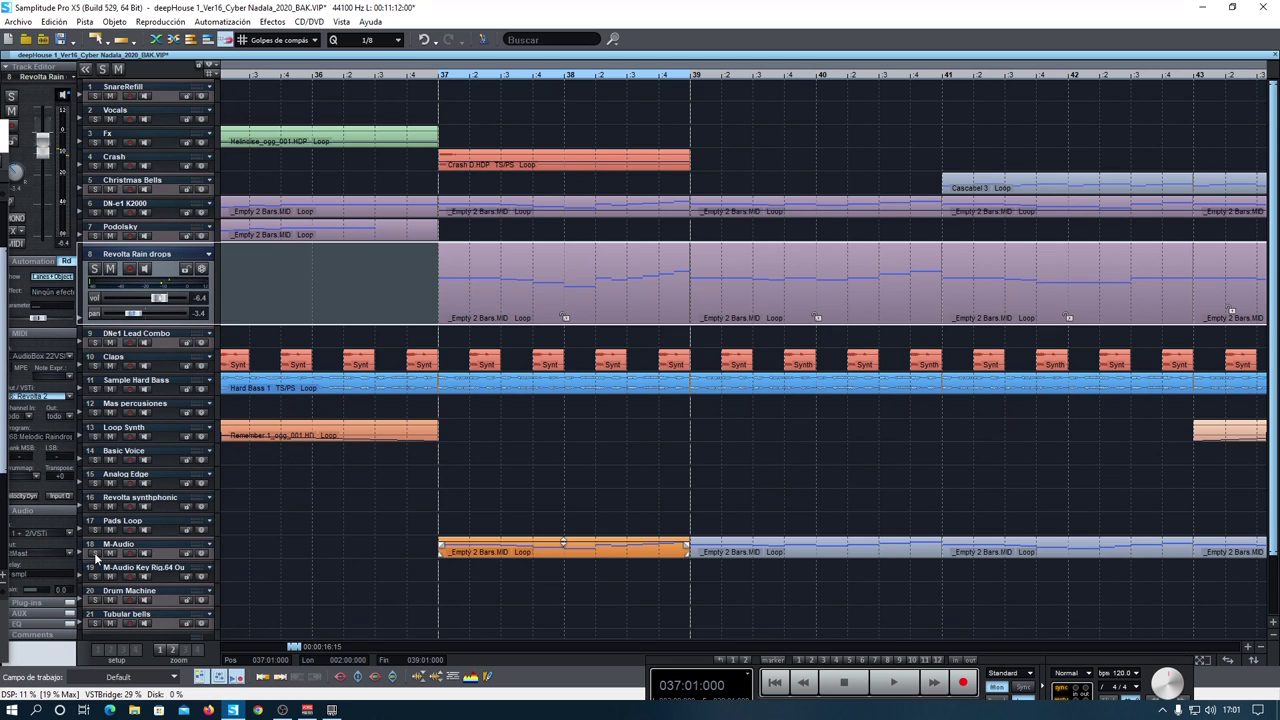
click(94, 552)
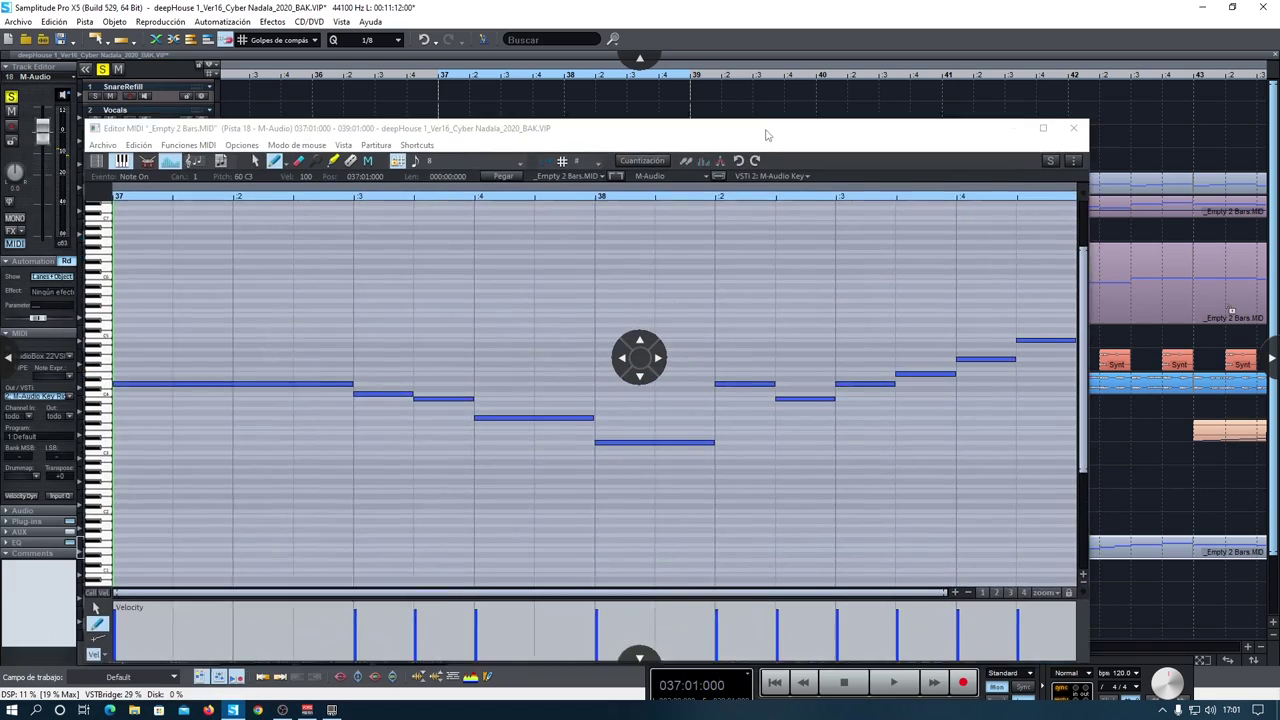
drag(728, 122, 736, 88)
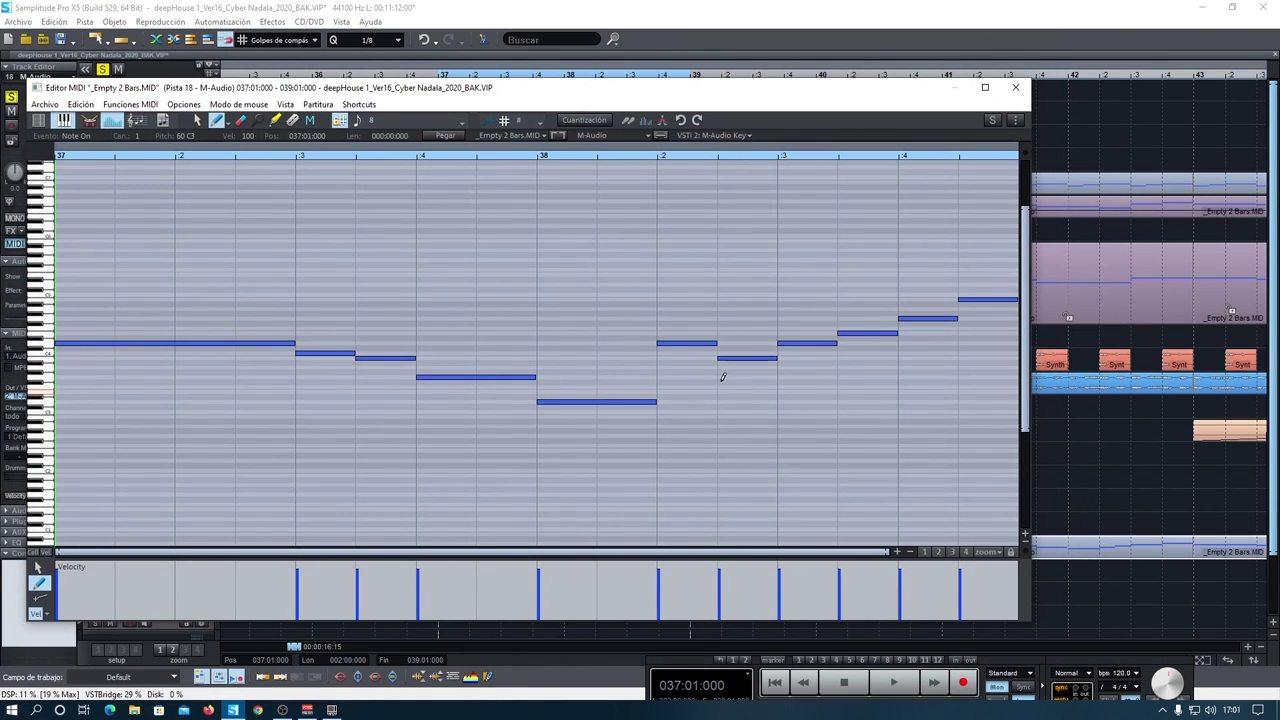
Play the soloed M-Audio clip over bars 37 to 39 and move the MIDI editor to uncover the Revolta Rain drops track.
click(890, 686)
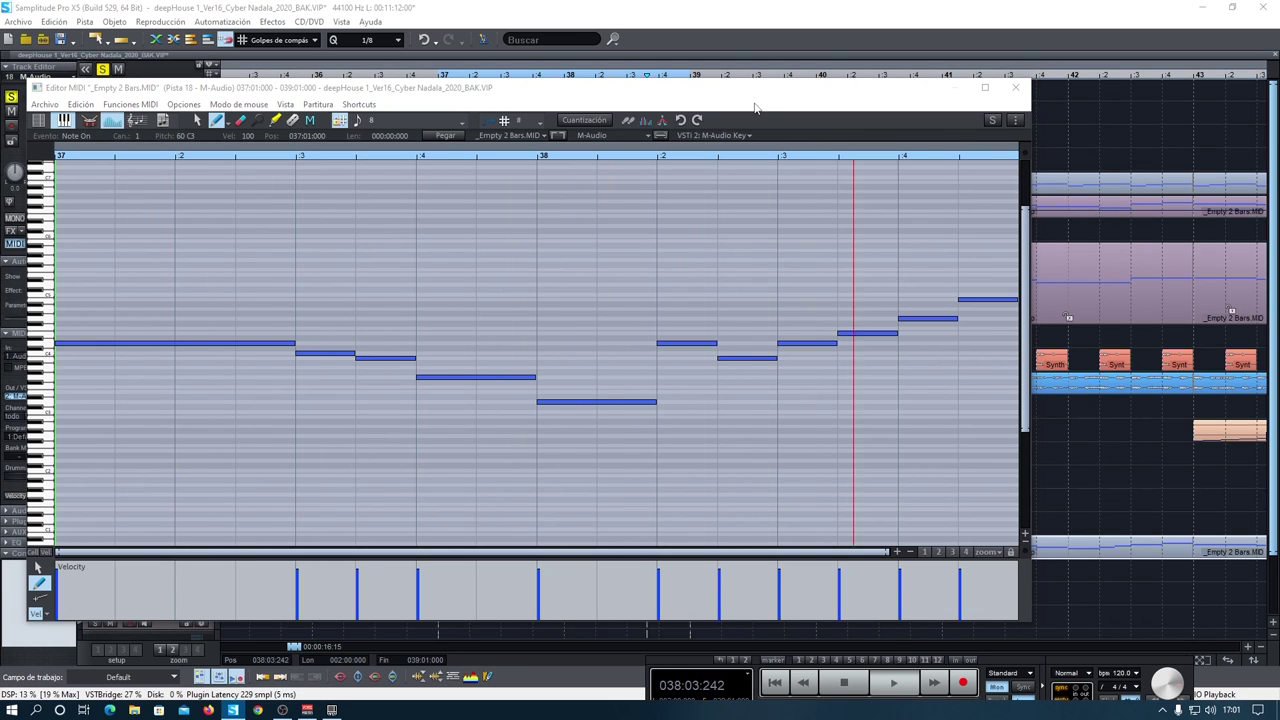
drag(756, 107, 1050, 243)
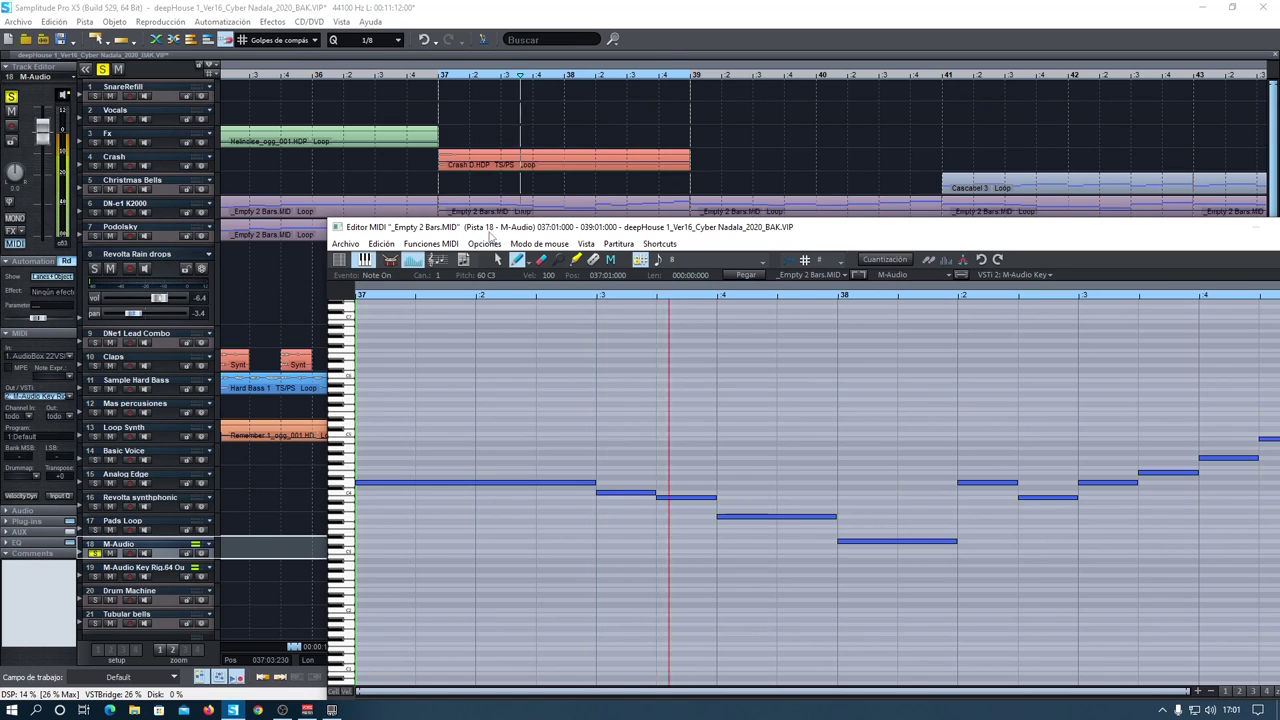
drag(490, 236, 483, 317)
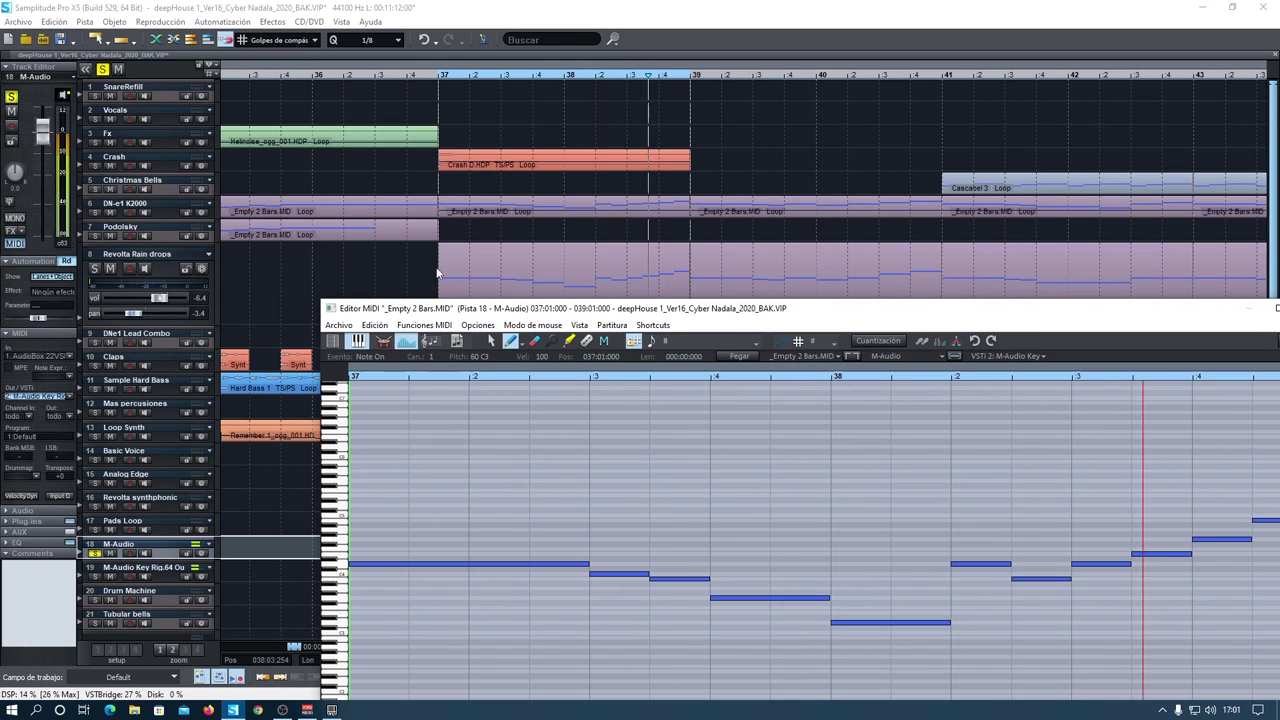
Solo Revolta Rain drops alongside M-Audio, listen to both tracks together over bars 37 to 39, and stop playback.
click(93, 268)
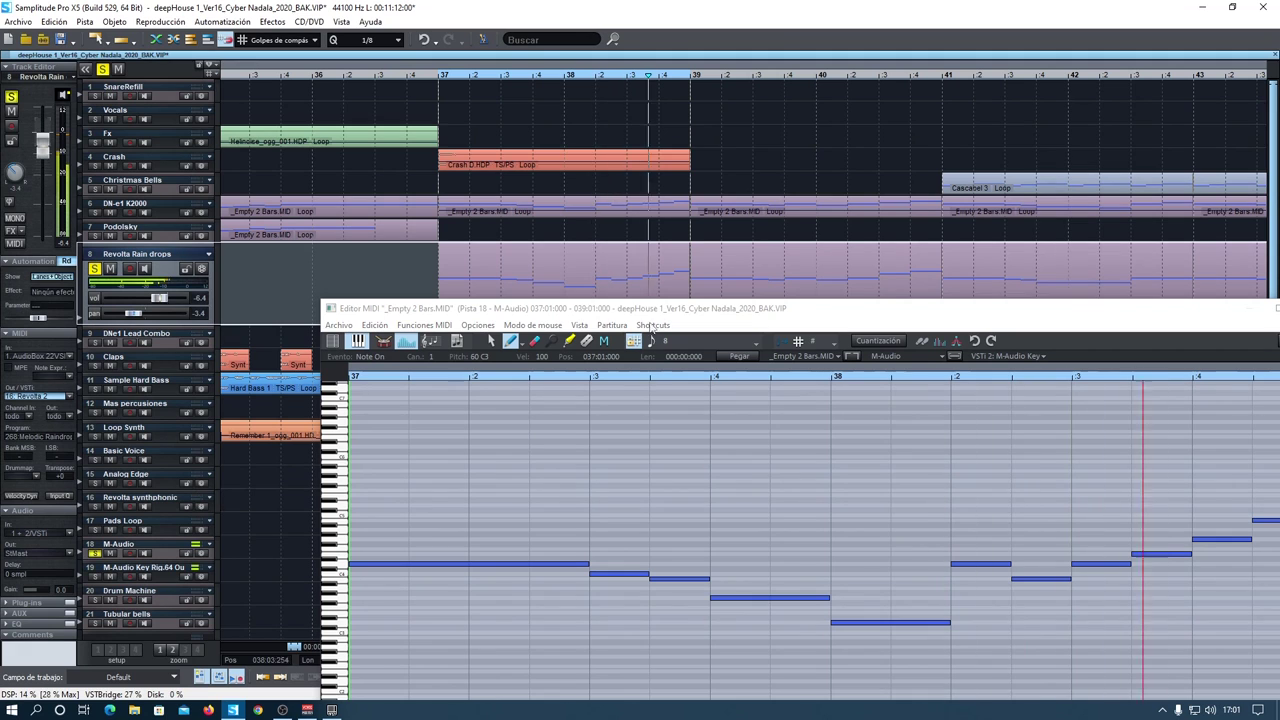
drag(652, 325, 407, 170)
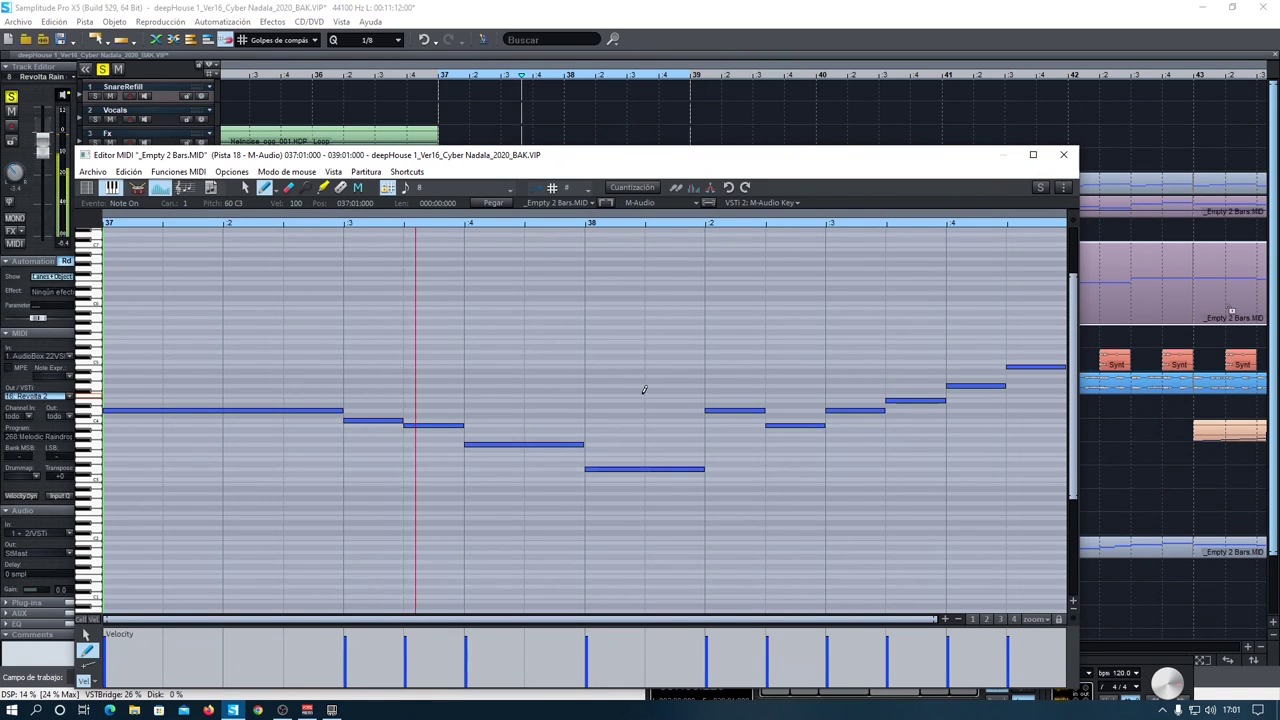
drag(660, 155, 637, 85)
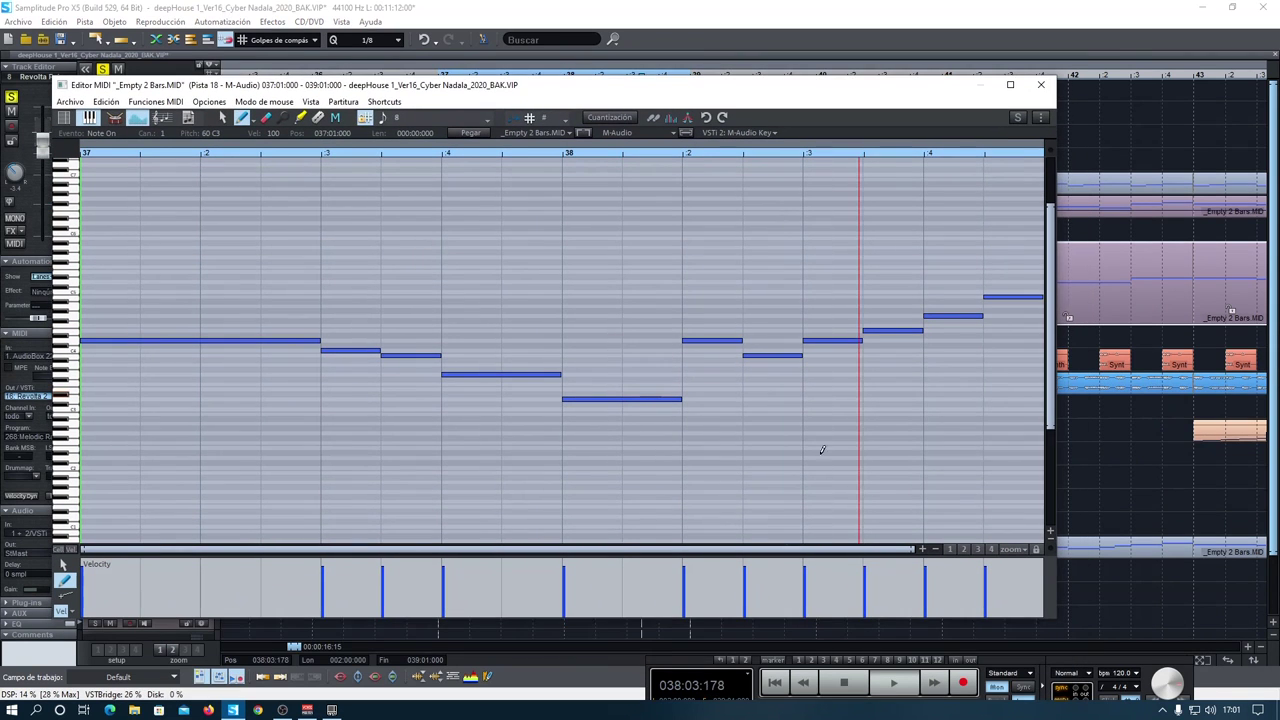
key(space)
Clear the bar 37 to 39 playback range and unsolo Revolta Rain drops and M-Audio, moving the MIDI editor aside.
drag(838, 88, 846, 535)
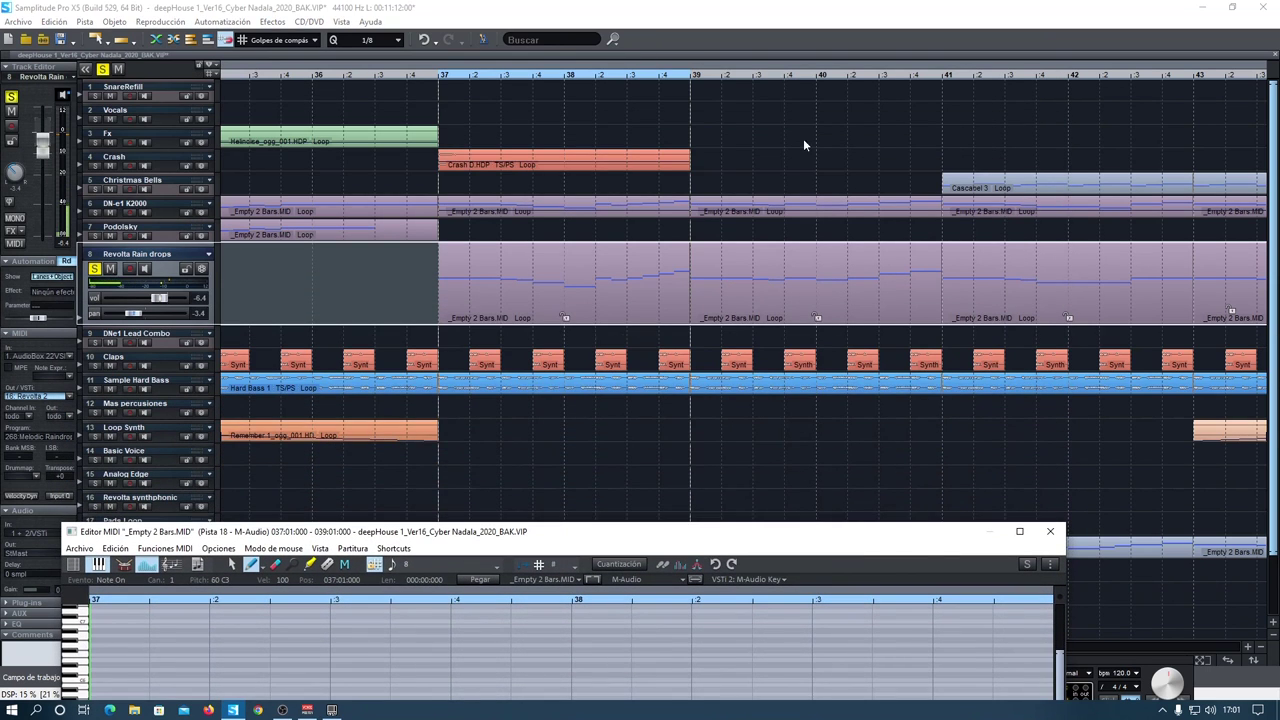
drag(690, 75, 448, 88)
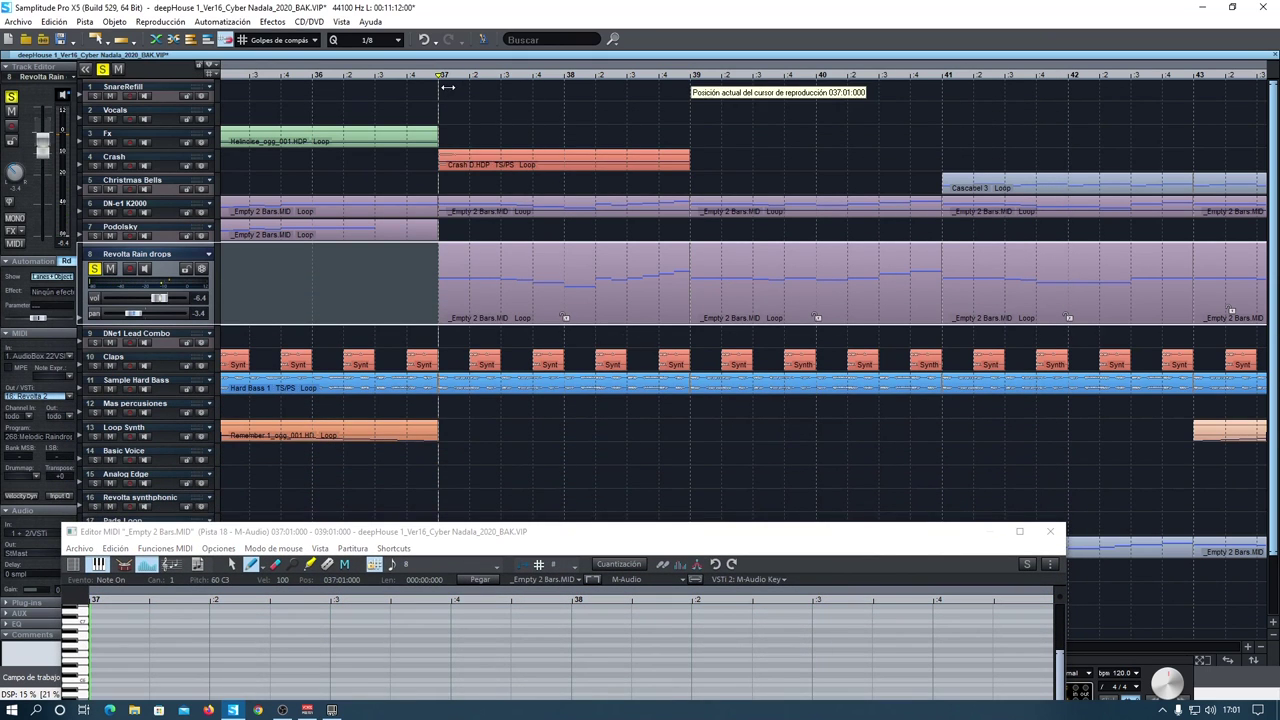
click(94, 270)
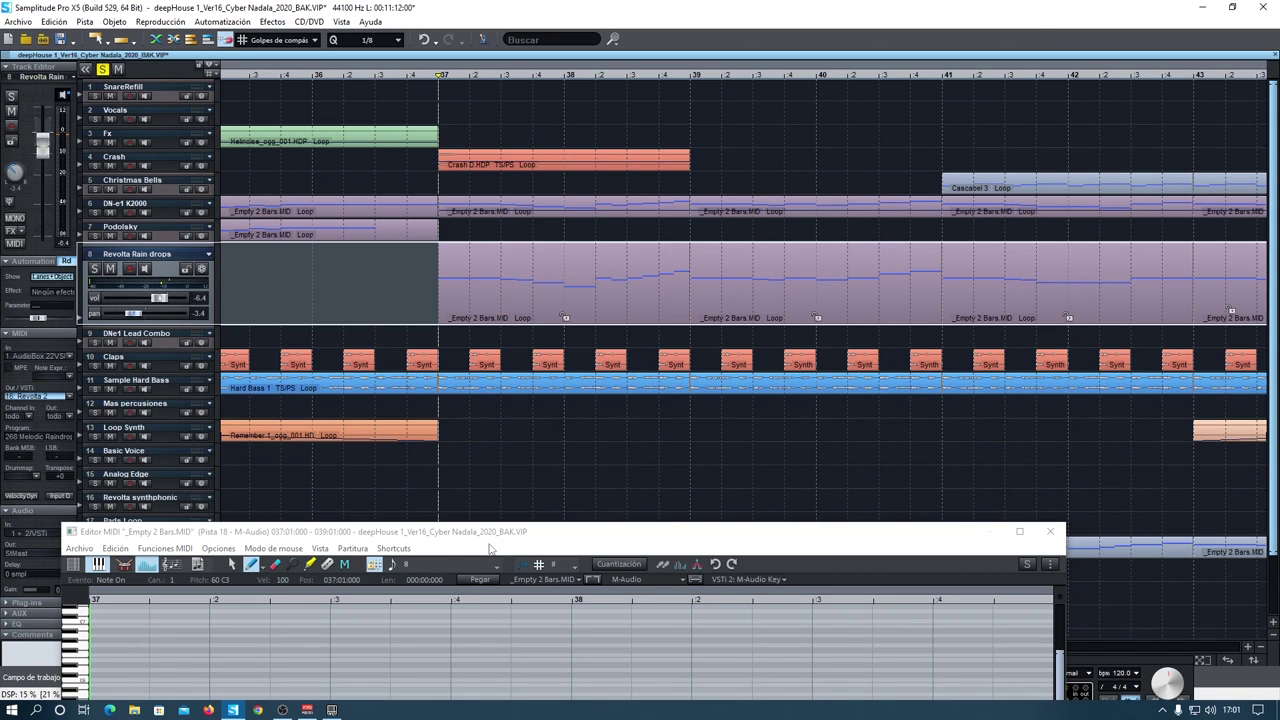
drag(490, 534, 706, 480)
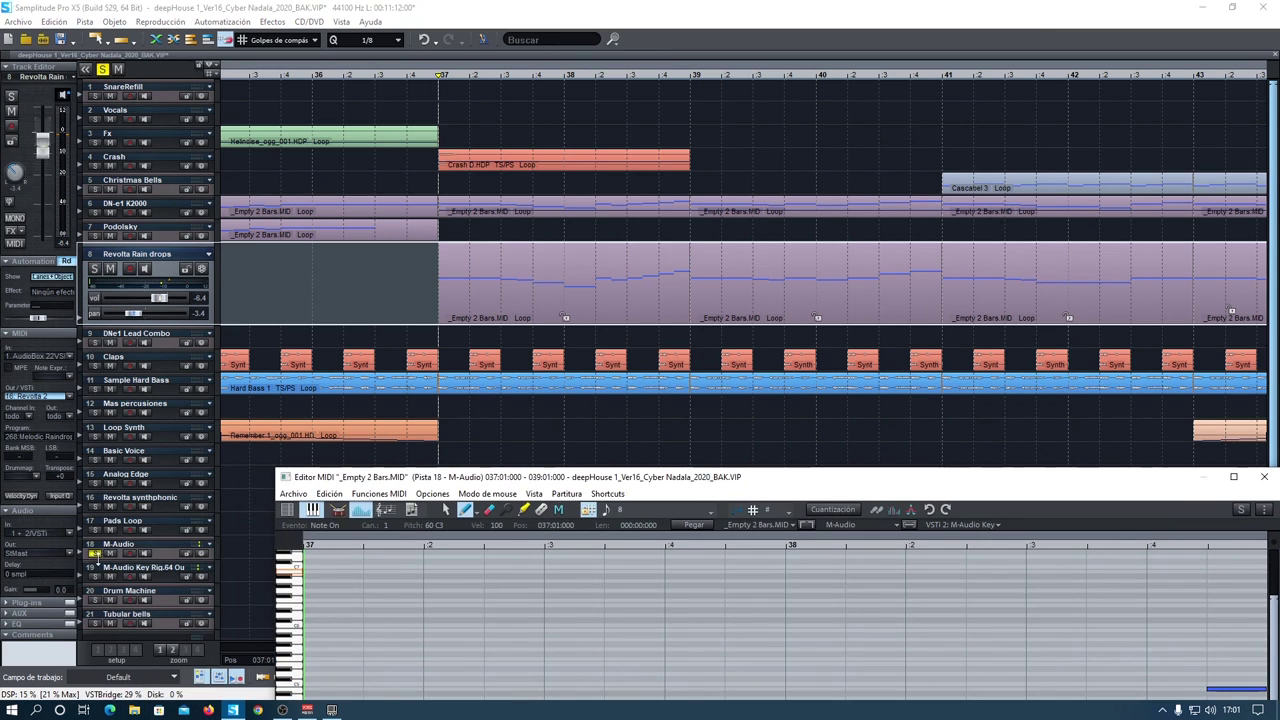
click(97, 556)
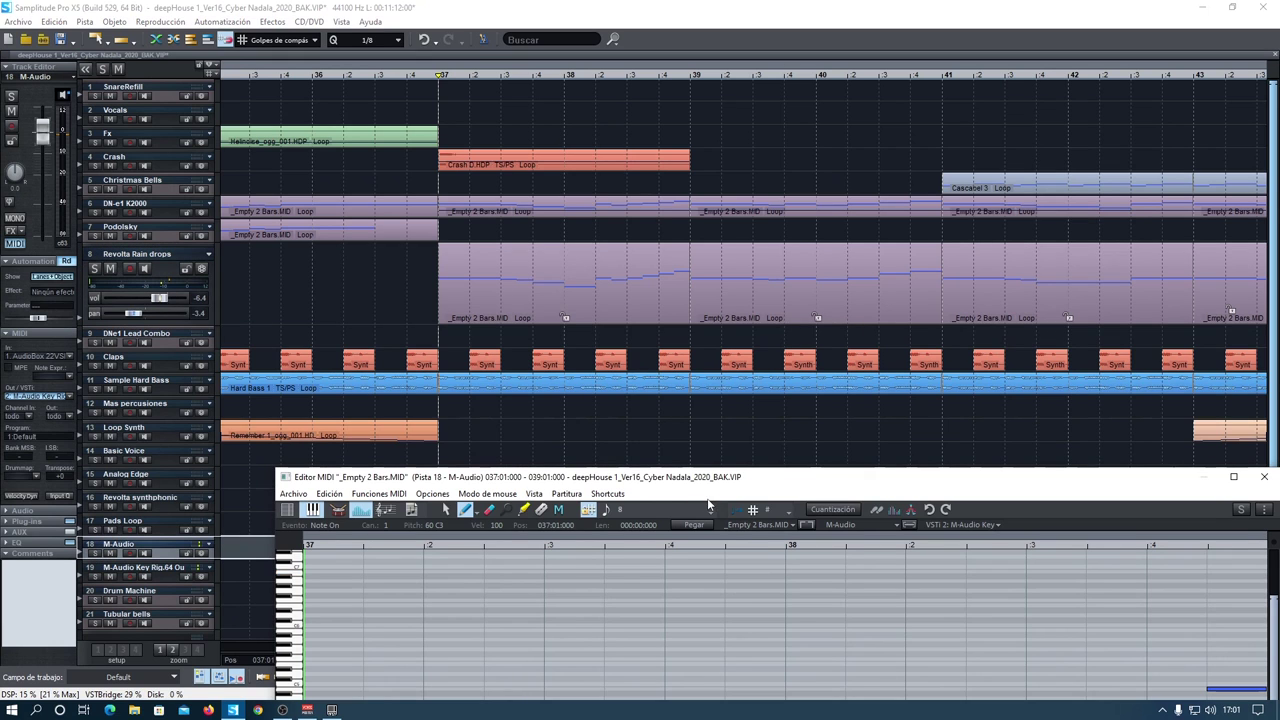
drag(612, 482, 484, 473)
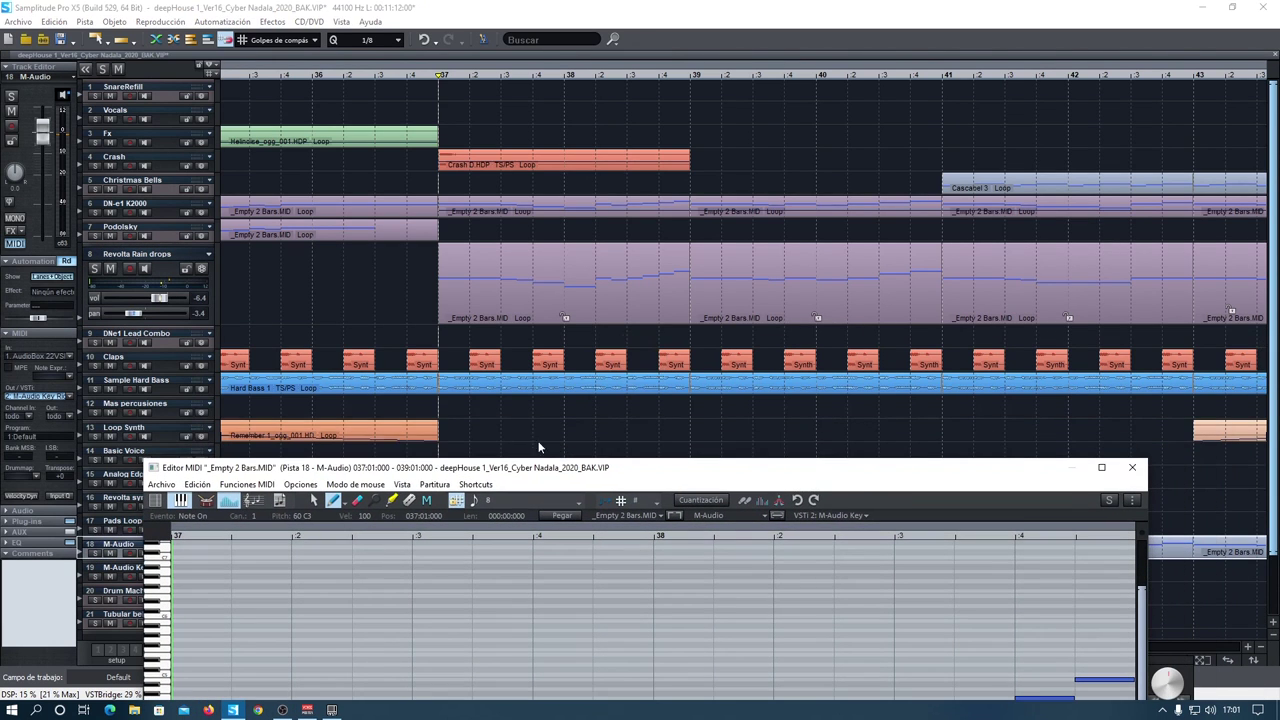
Open the Vita Soundtrack Percussion instrument of the Christmas Bells track at bar 41, audition its bells on the keyboard, and close it.
click(945, 77)
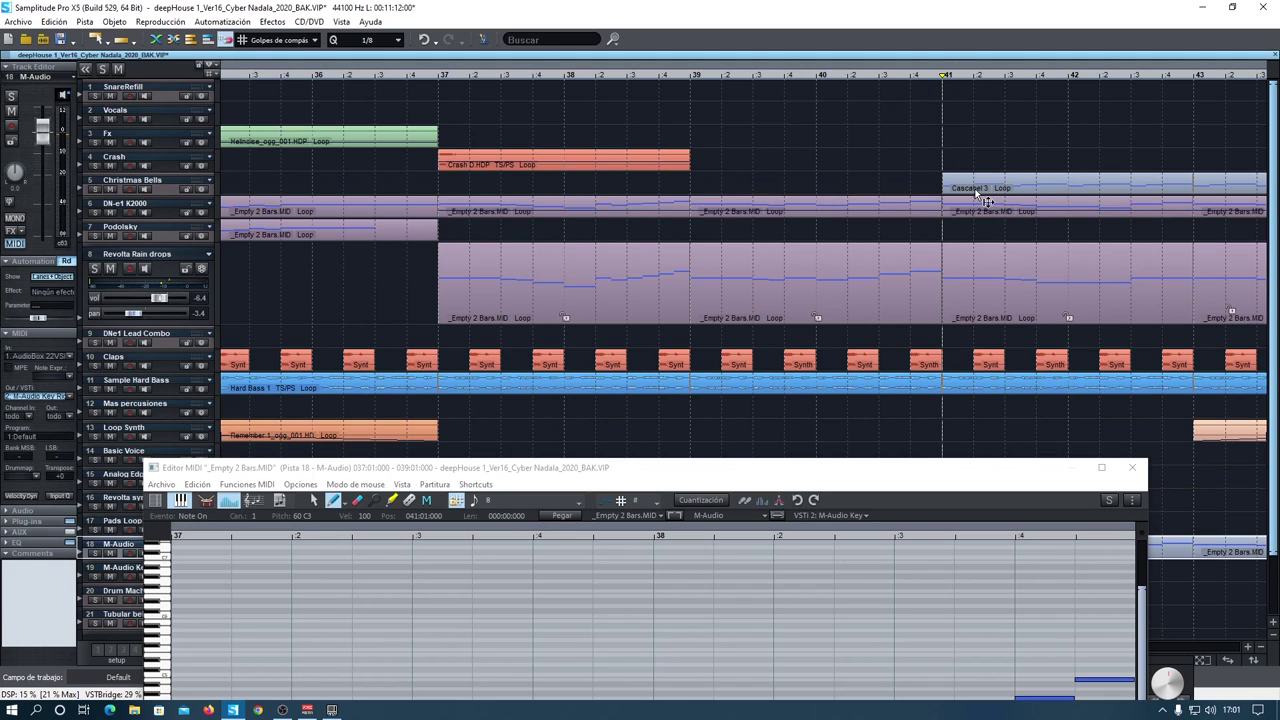
right_click(917, 183)
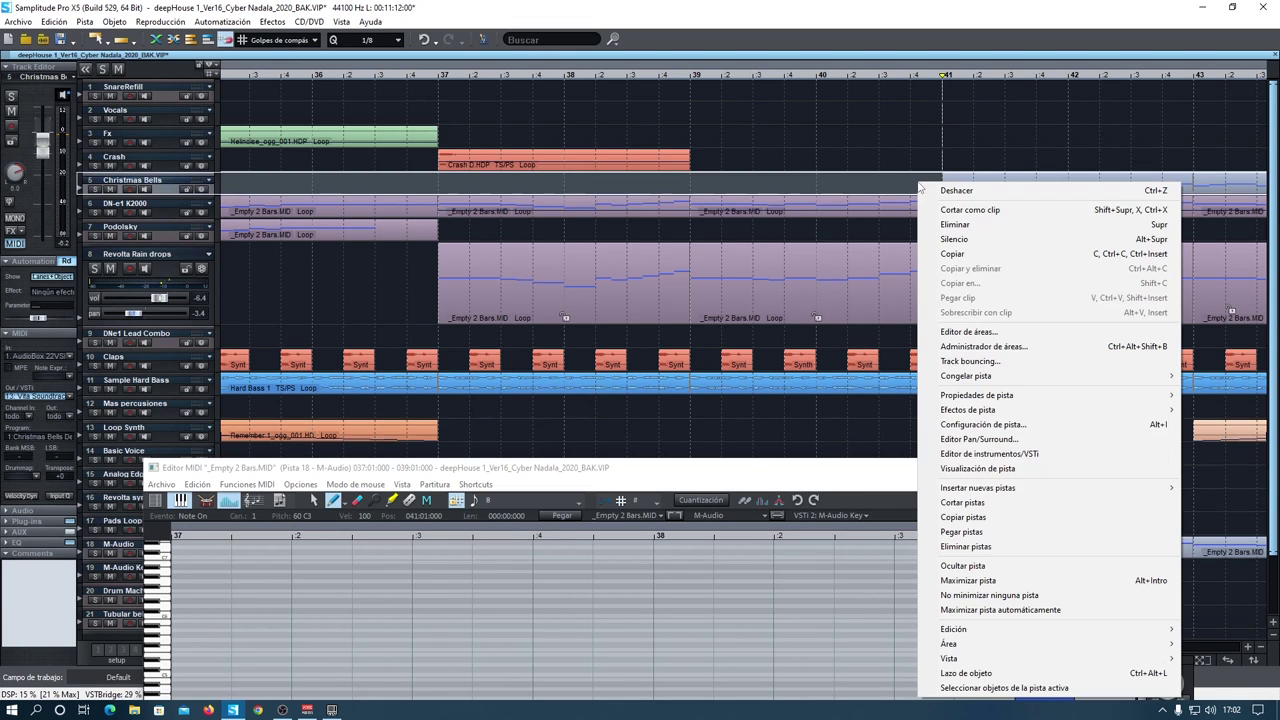
click(972, 459)
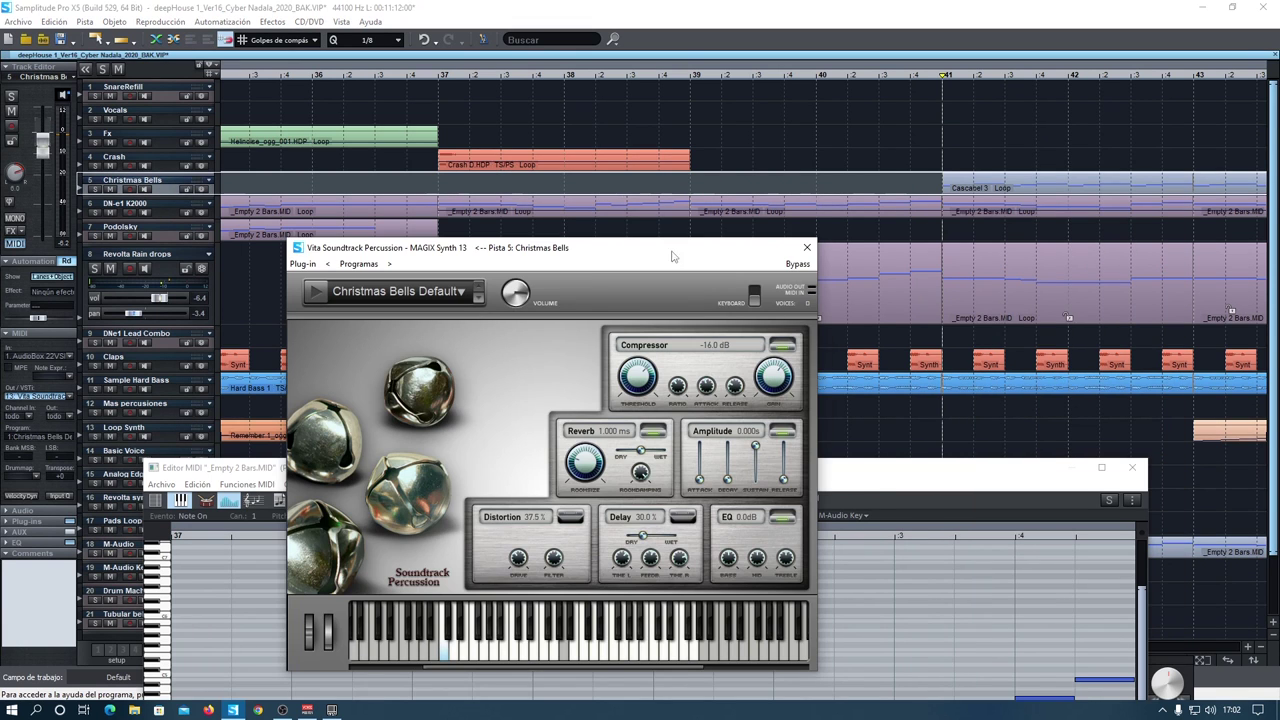
drag(672, 255, 734, 139)
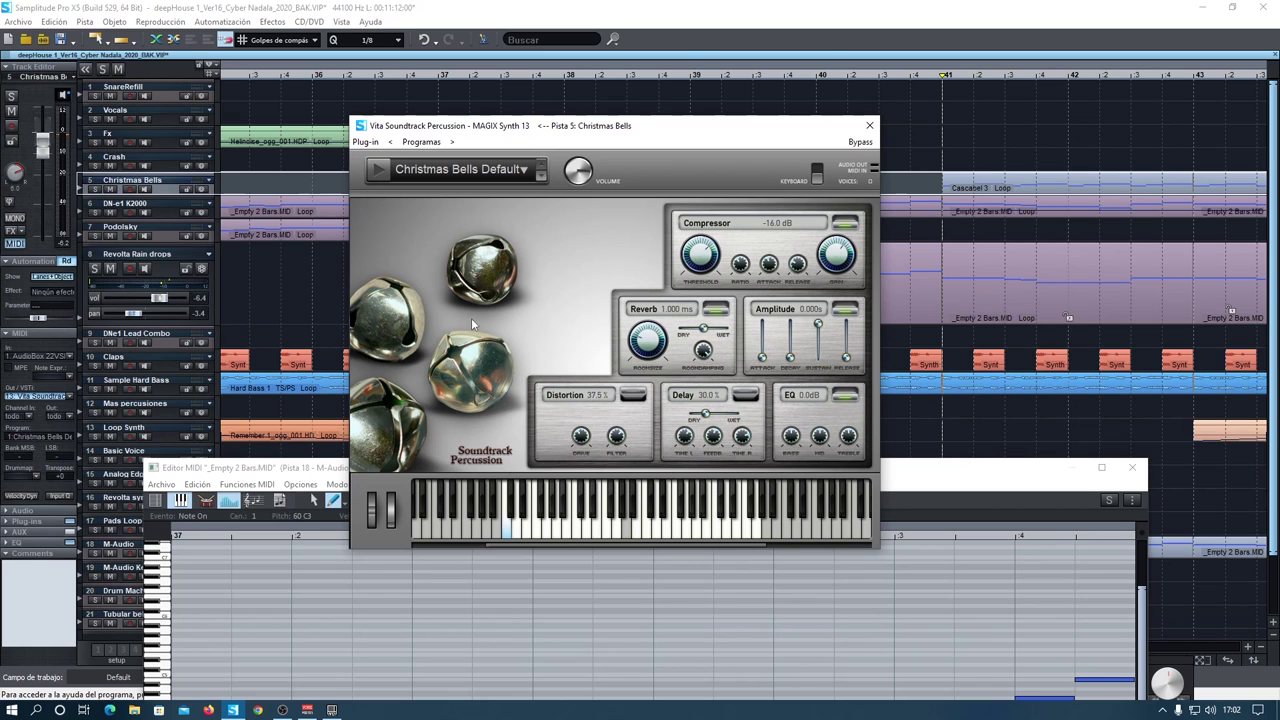
mouse_move(528, 538)
mouse_down()
mouse_move(596, 540)
mouse_move(618, 522)
mouse_move(568, 512)
mouse_move(525, 536)
mouse_move(663, 538)
mouse_move(704, 516)
mouse_move(754, 525)
mouse_move(700, 512)
mouse_move(662, 532)
mouse_move(690, 525)
mouse_up()
drag(637, 135, 503, 251)
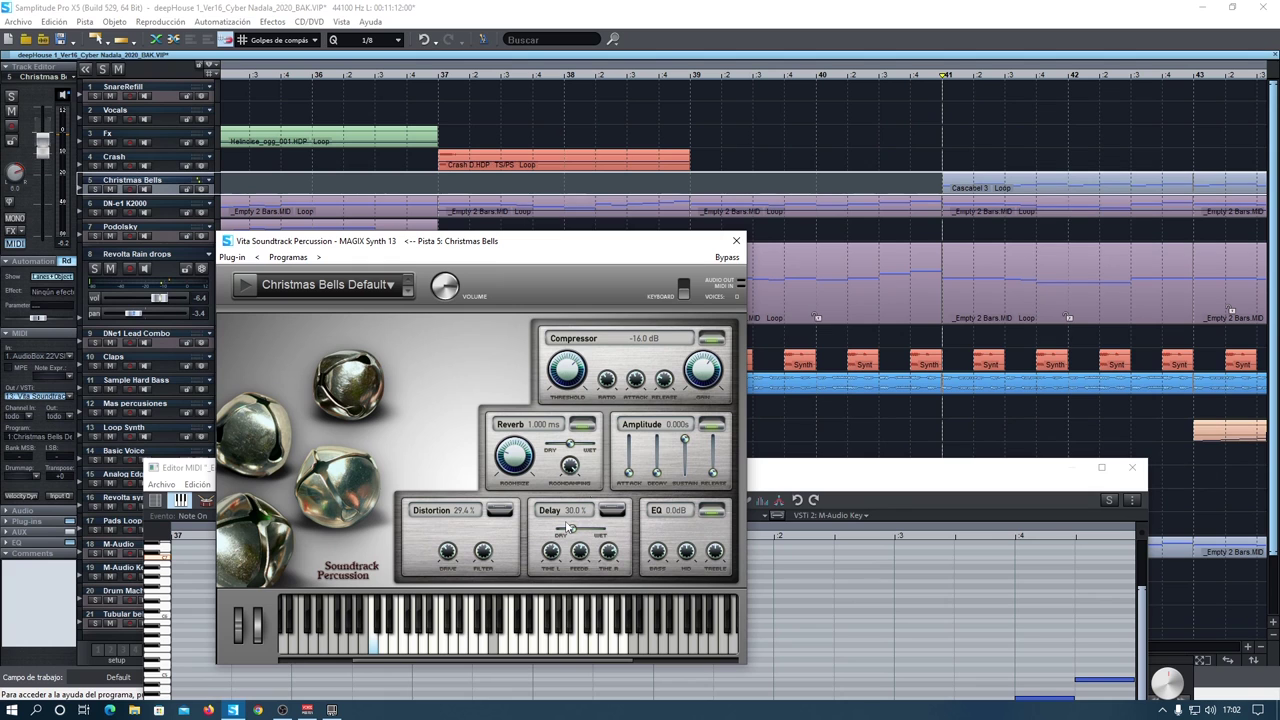
drag(692, 243, 593, 222)
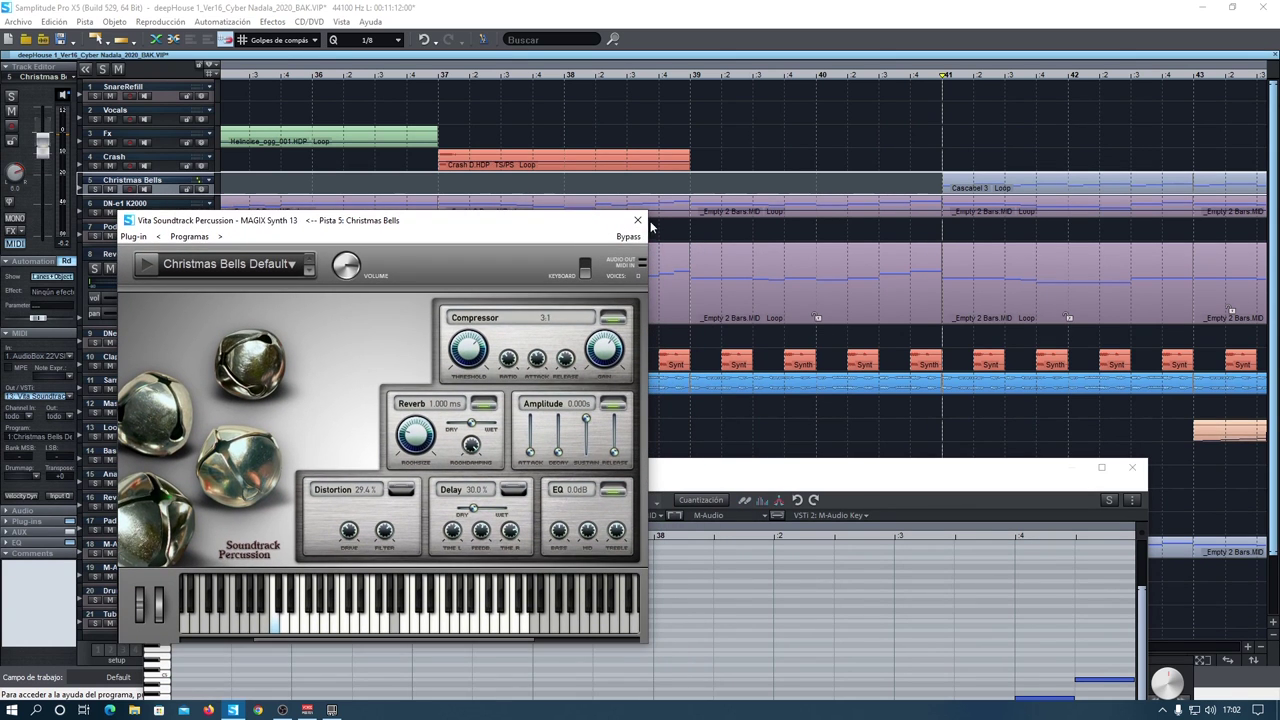
click(637, 221)
Solo the Christmas Bells track and open its Cascabel 3 clip at bar 41 in the MIDI editor.
drag(629, 455, 625, 315)
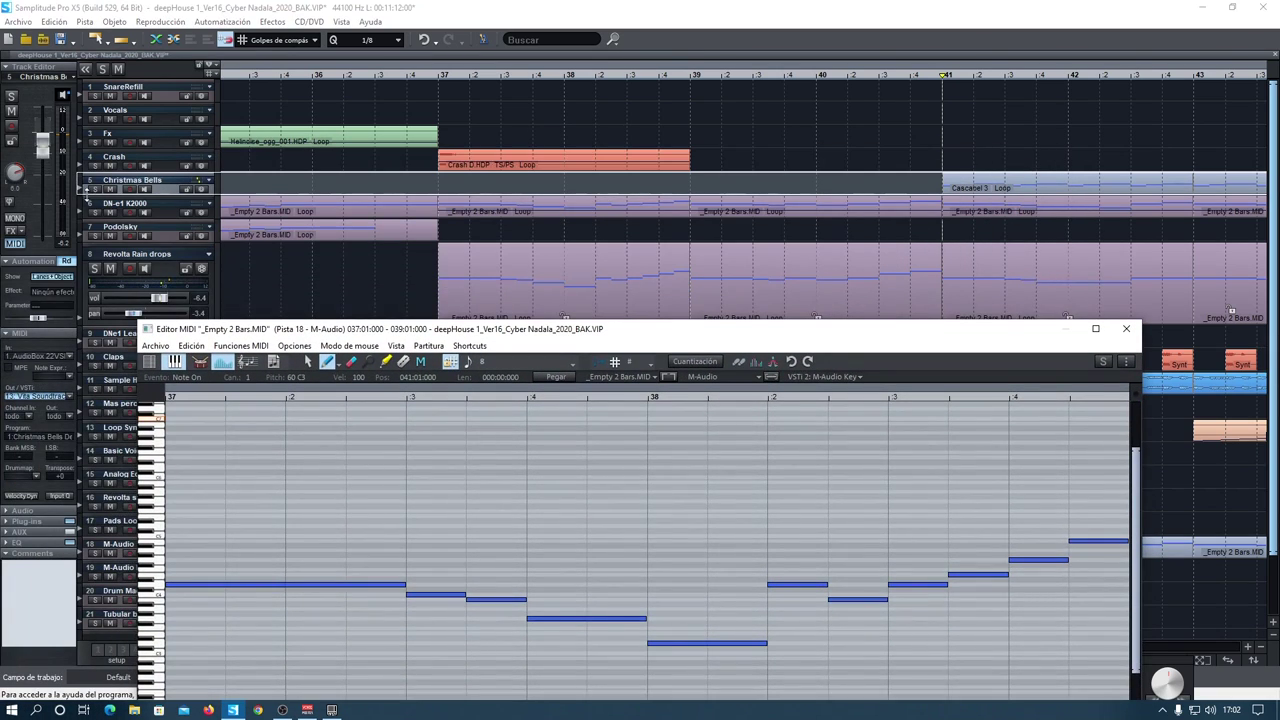
click(93, 190)
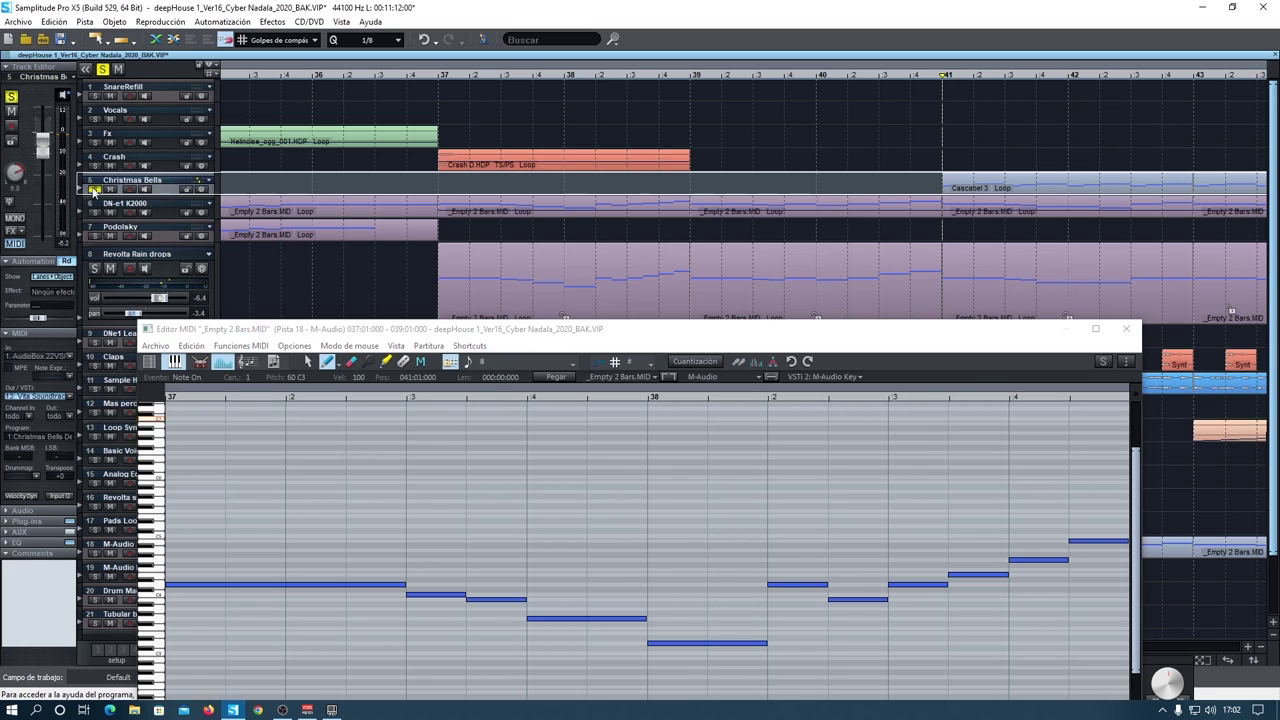
click(1010, 195)
drag(745, 342, 726, 137)
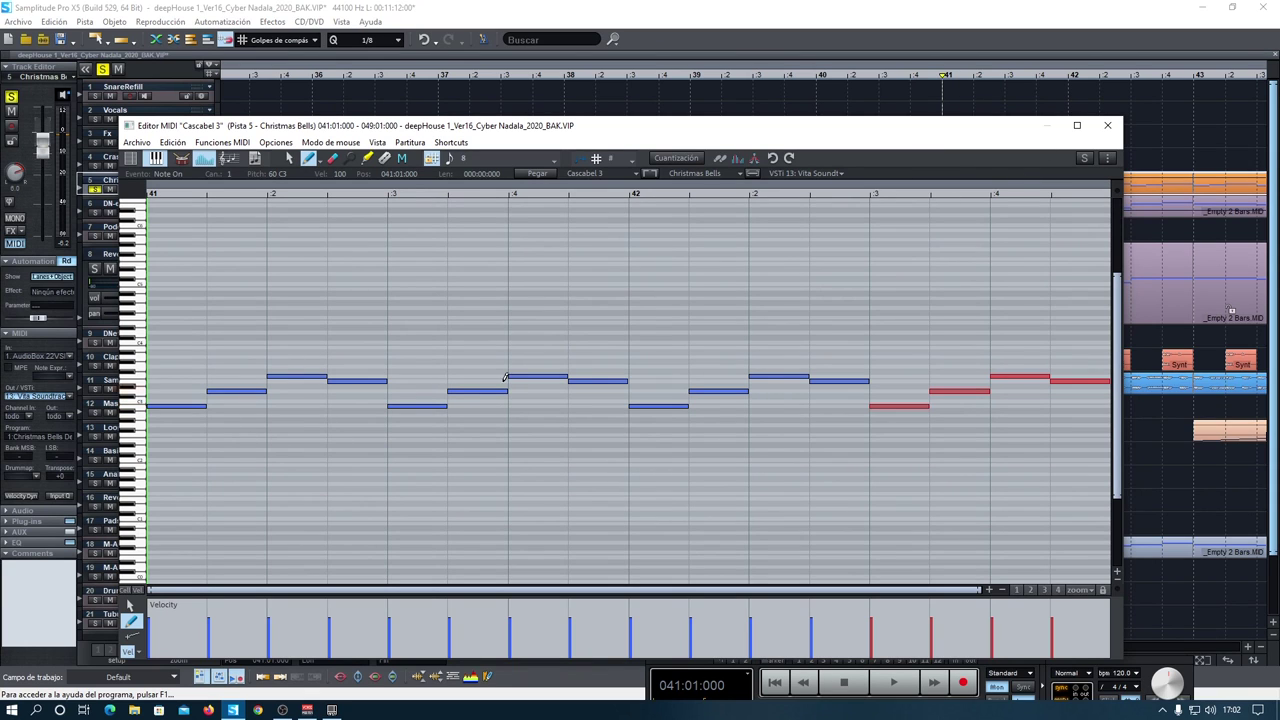
drag(884, 130, 795, 321)
Set the playback range to bars 41 to 43, play the soloed Cascabel 3 melody, and close the MIDI editor after stopping.
drag(945, 78, 1190, 84)
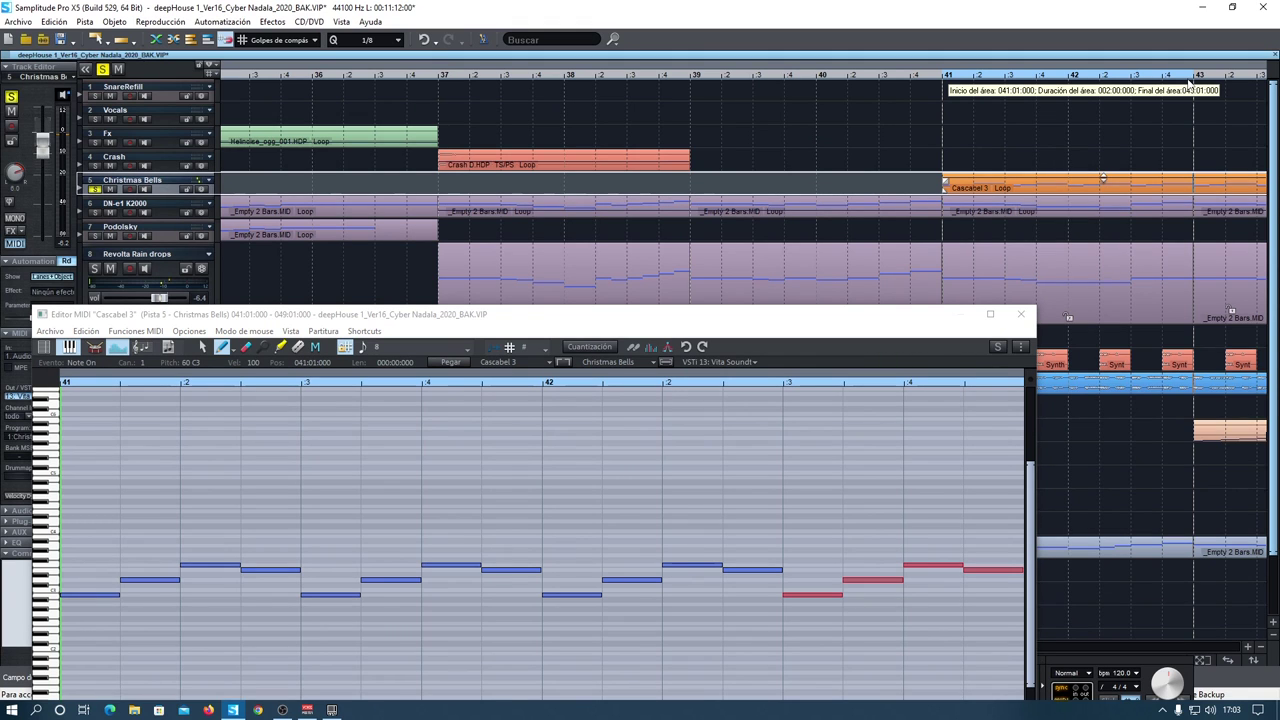
click(814, 320)
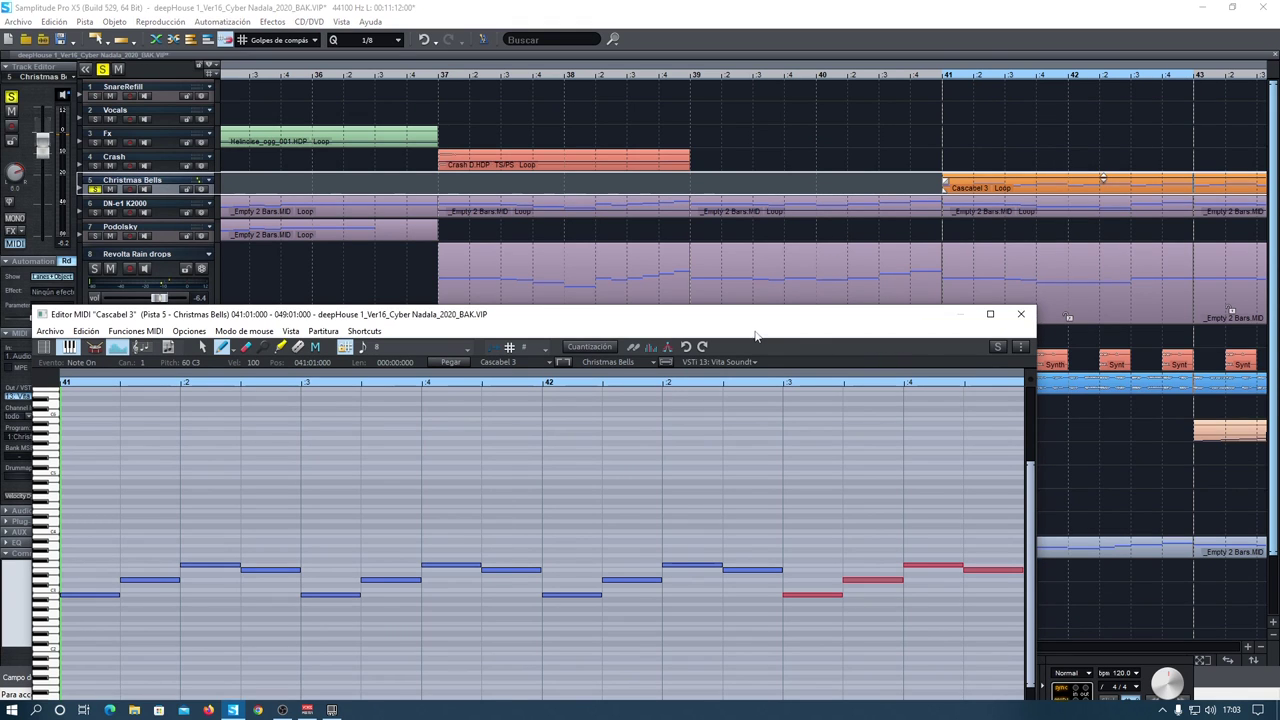
drag(700, 318, 725, 124)
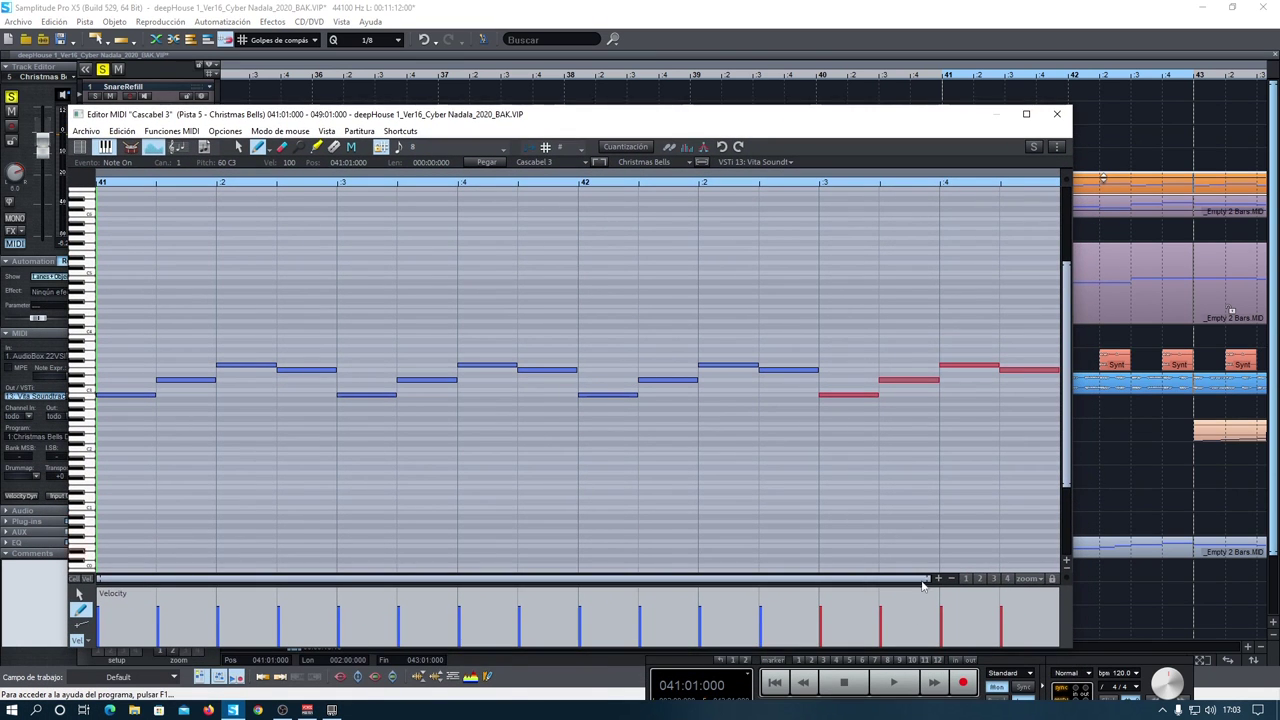
click(895, 684)
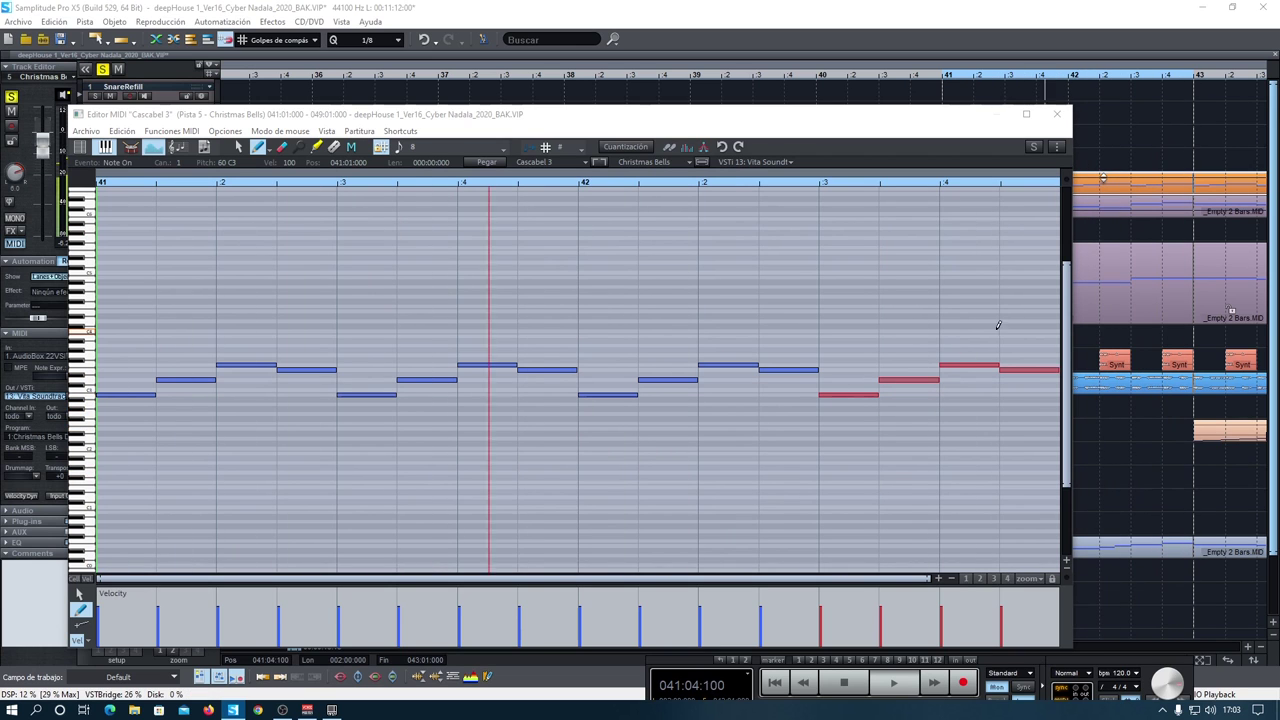
key(space)
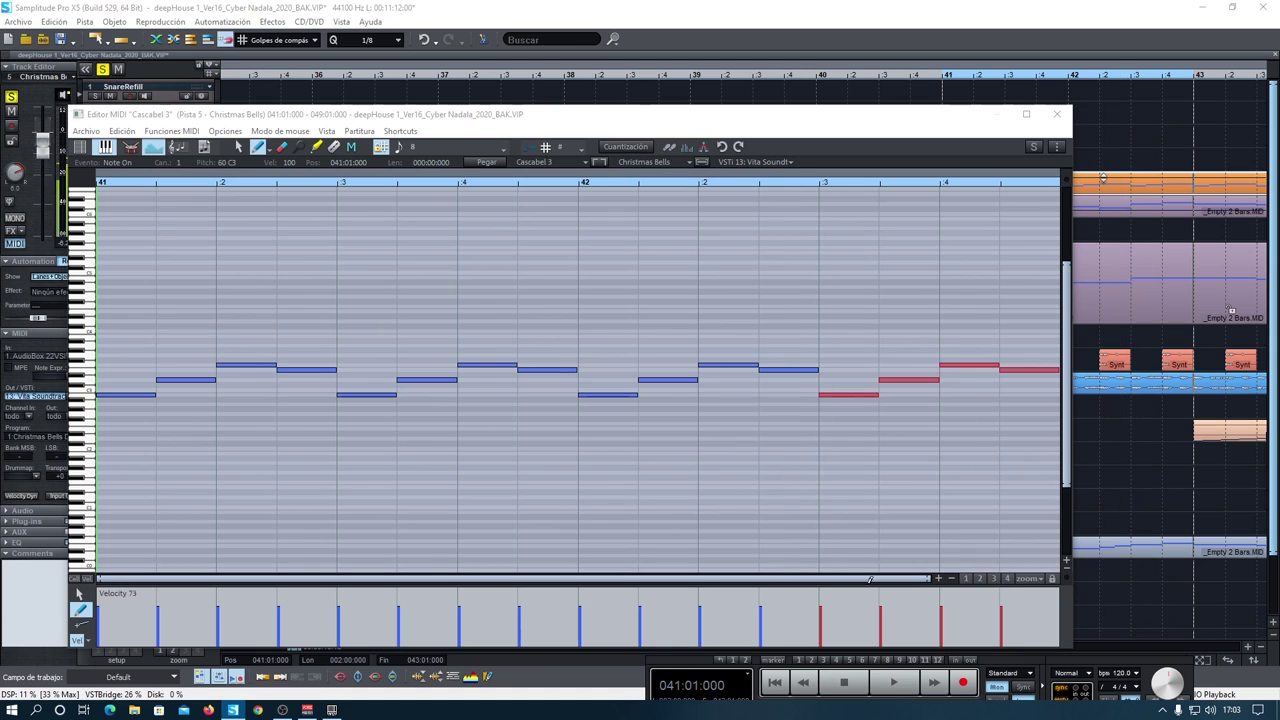
click(1057, 115)
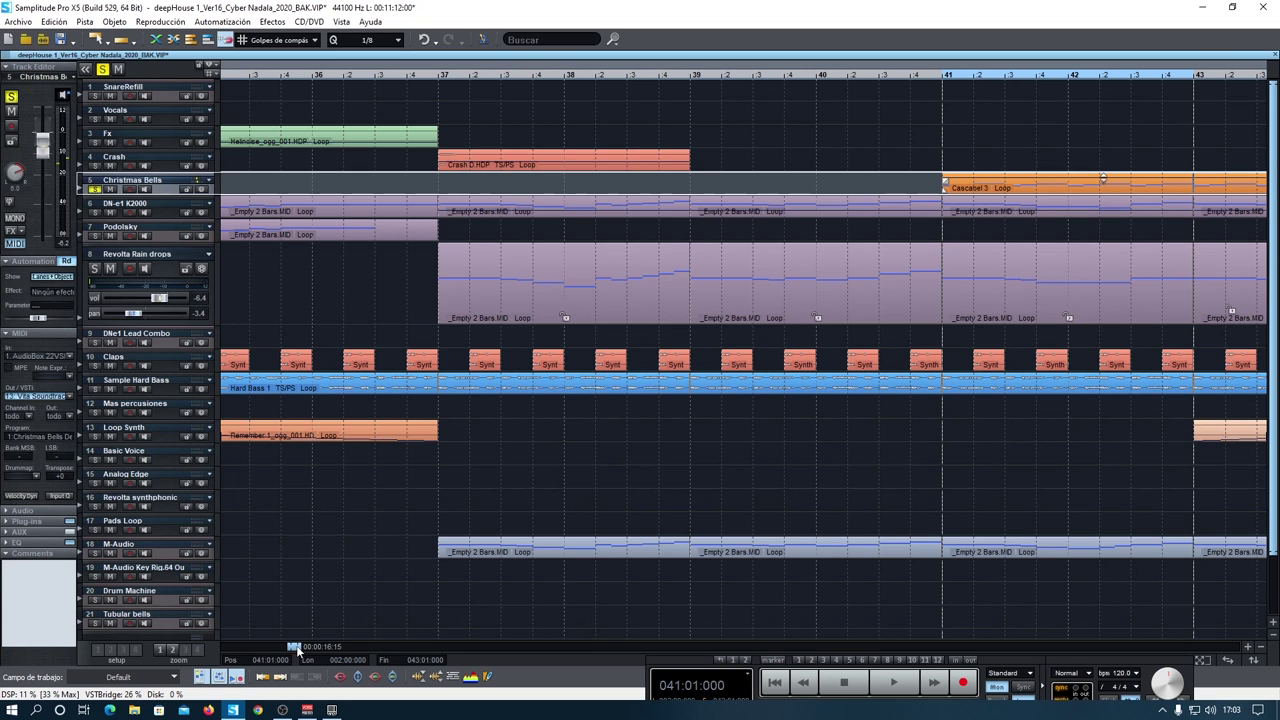
Enlarge the Mas percusiones and DNe1 Lead Combo tracks and play the full mix from bar 49 with Christmas Bells unsoloed.
drag(295, 648, 321, 648)
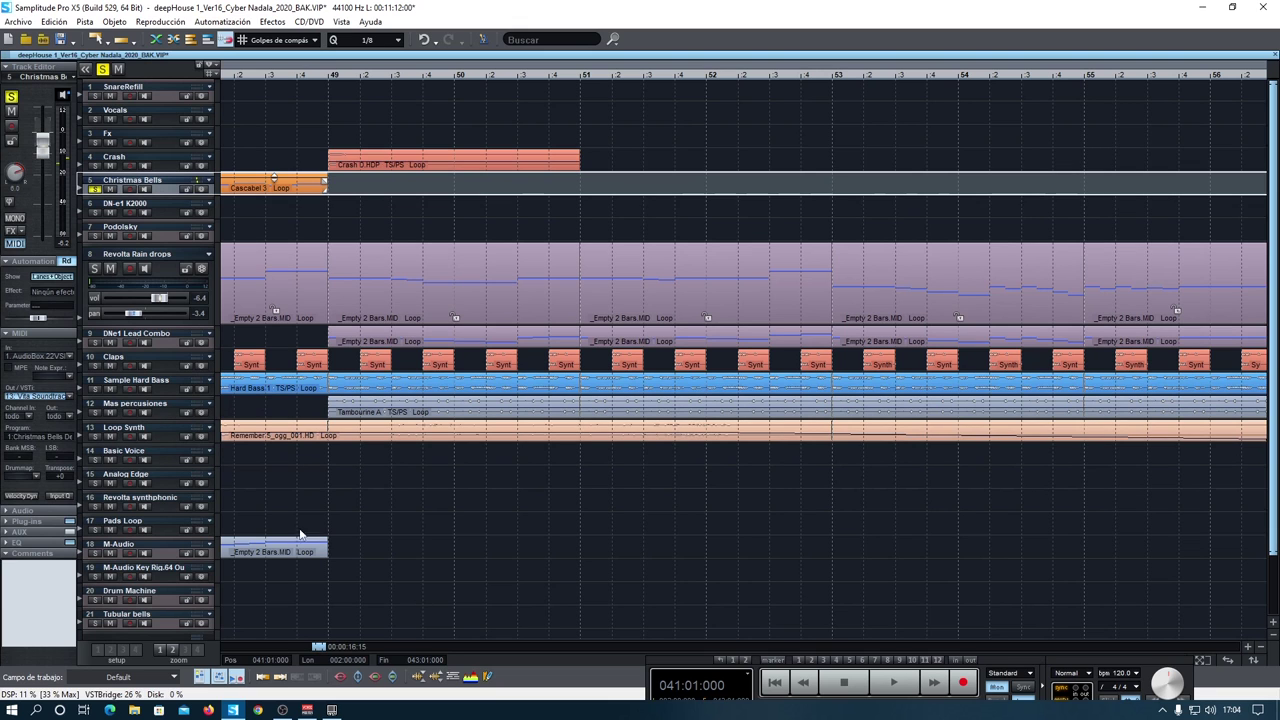
drag(150, 419, 148, 442)
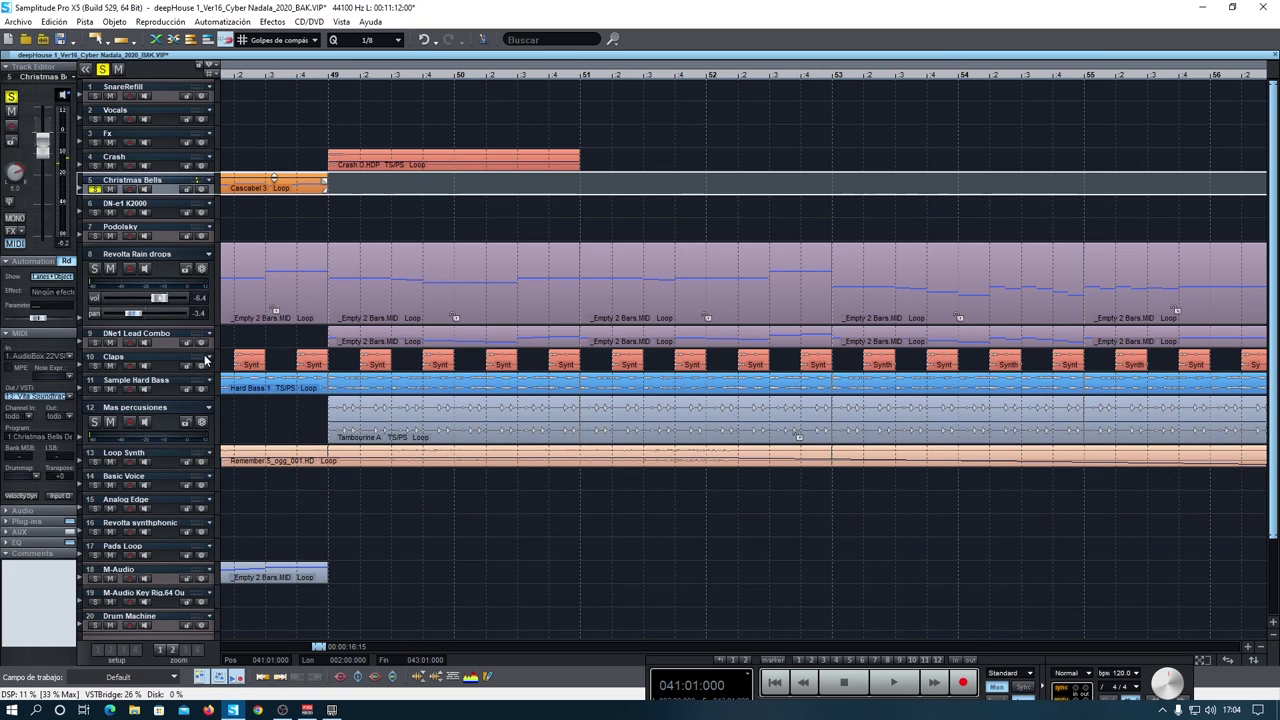
drag(206, 345, 205, 405)
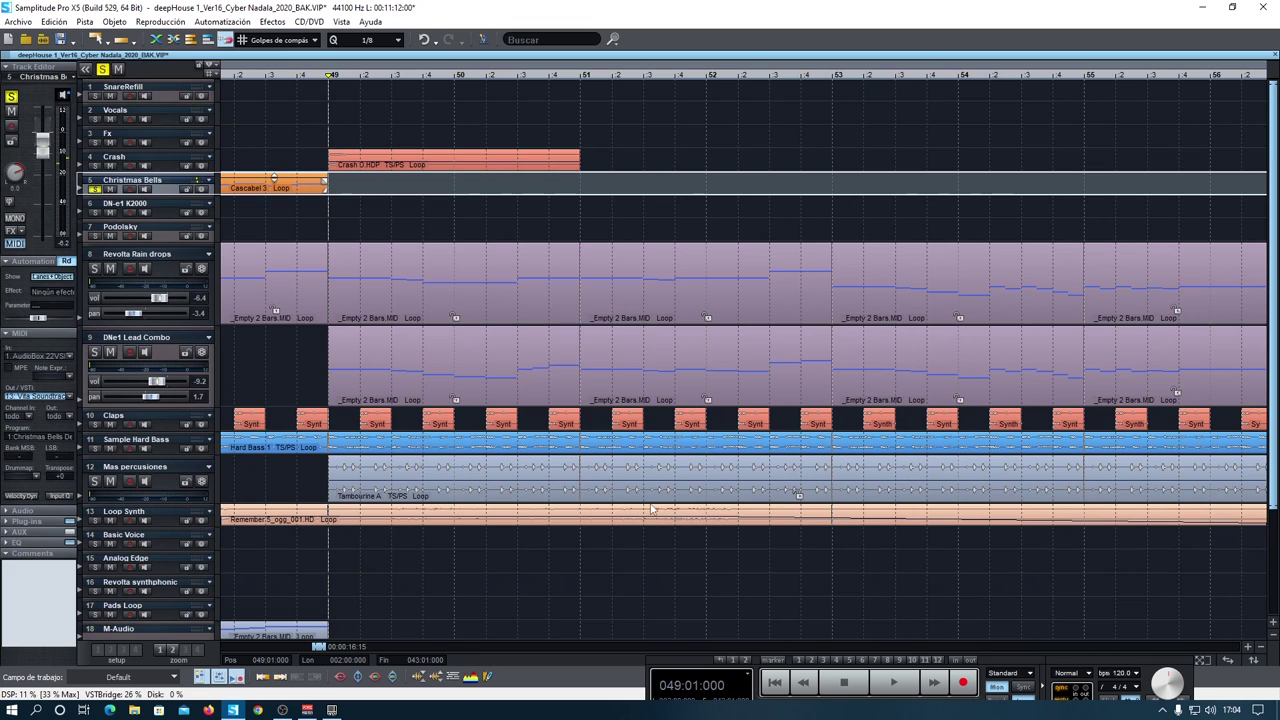
click(895, 684)
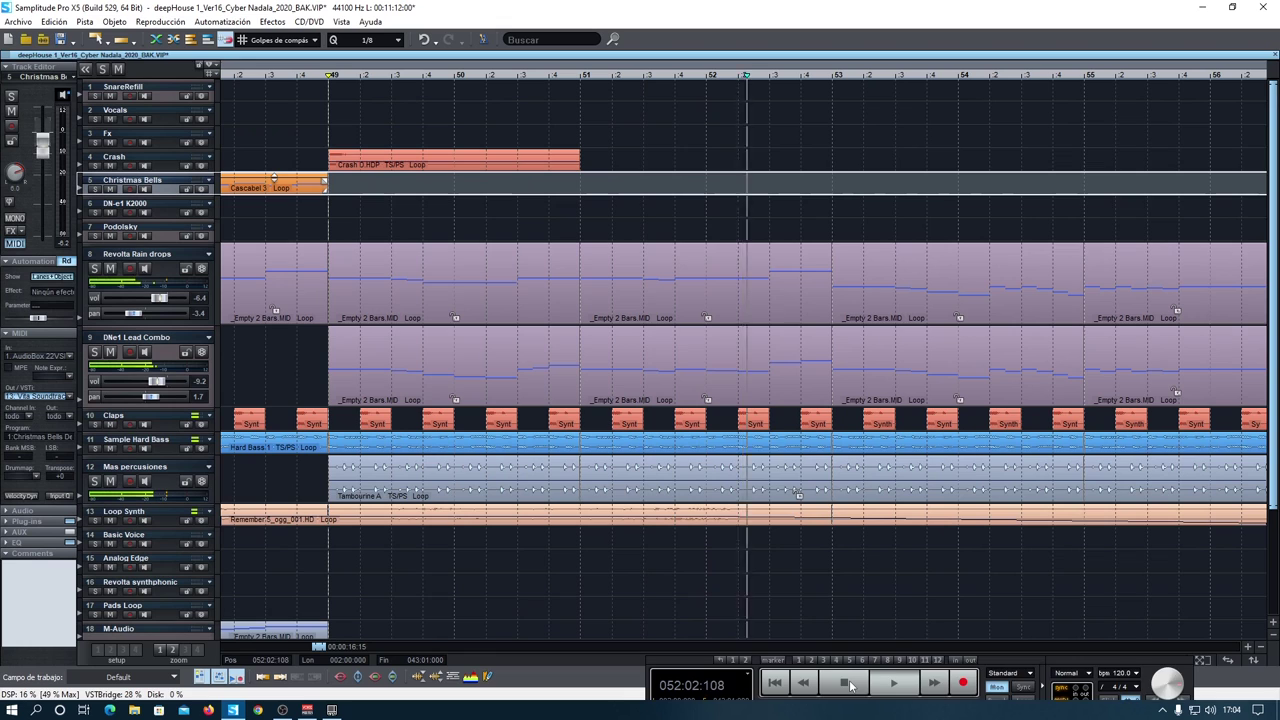
click(845, 683)
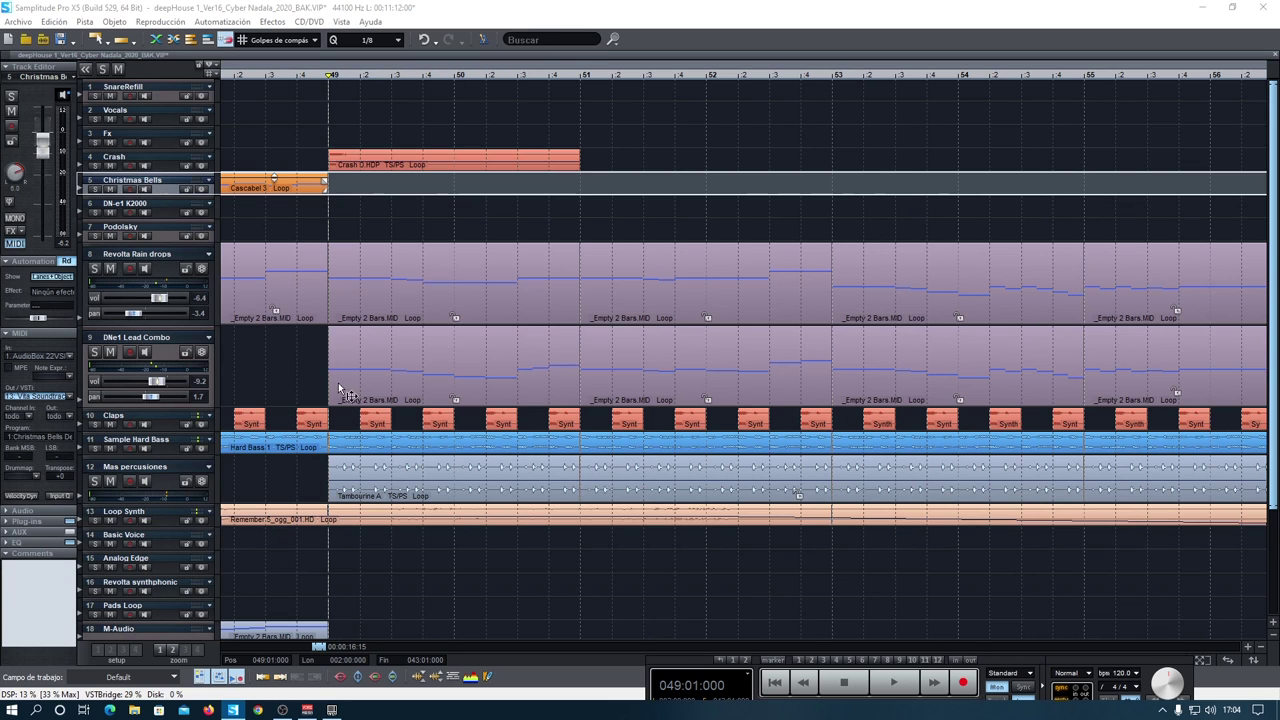
Open the DN-e1 instrument of the DNe1 Lead Combo track to show its Combo patch, and move it aside.
click(302, 354)
right_click(306, 354)
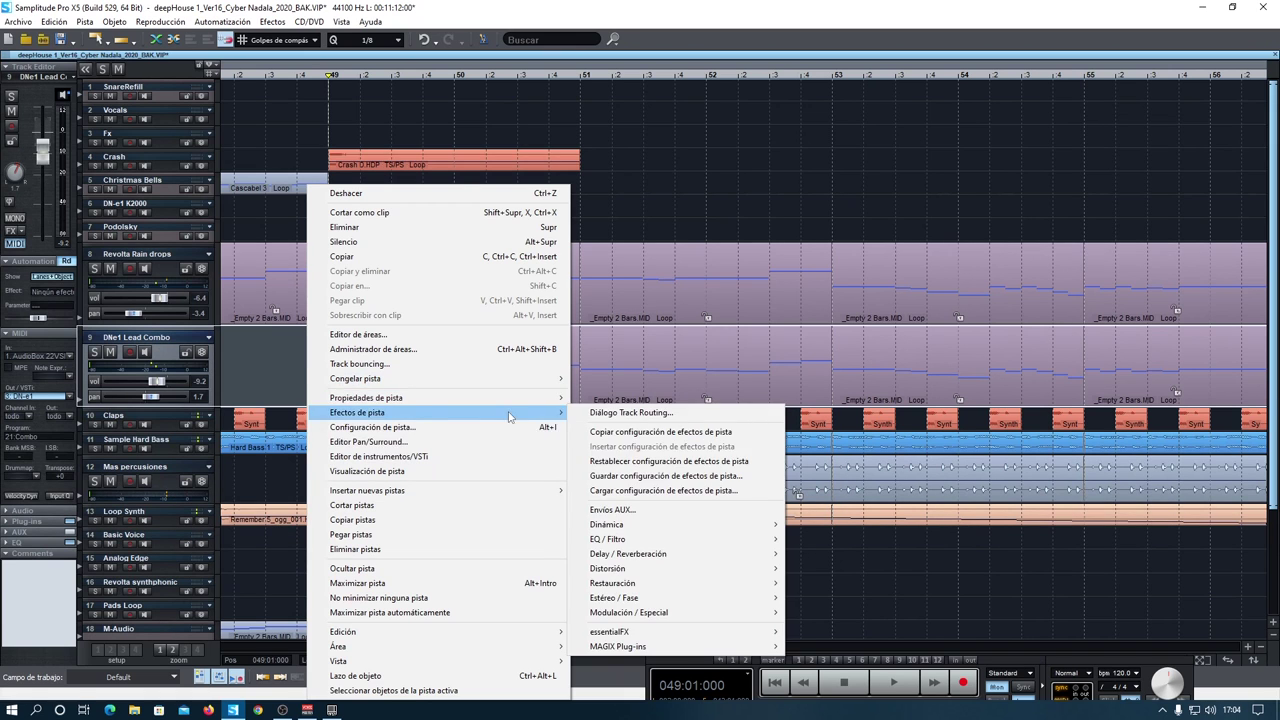
click(412, 457)
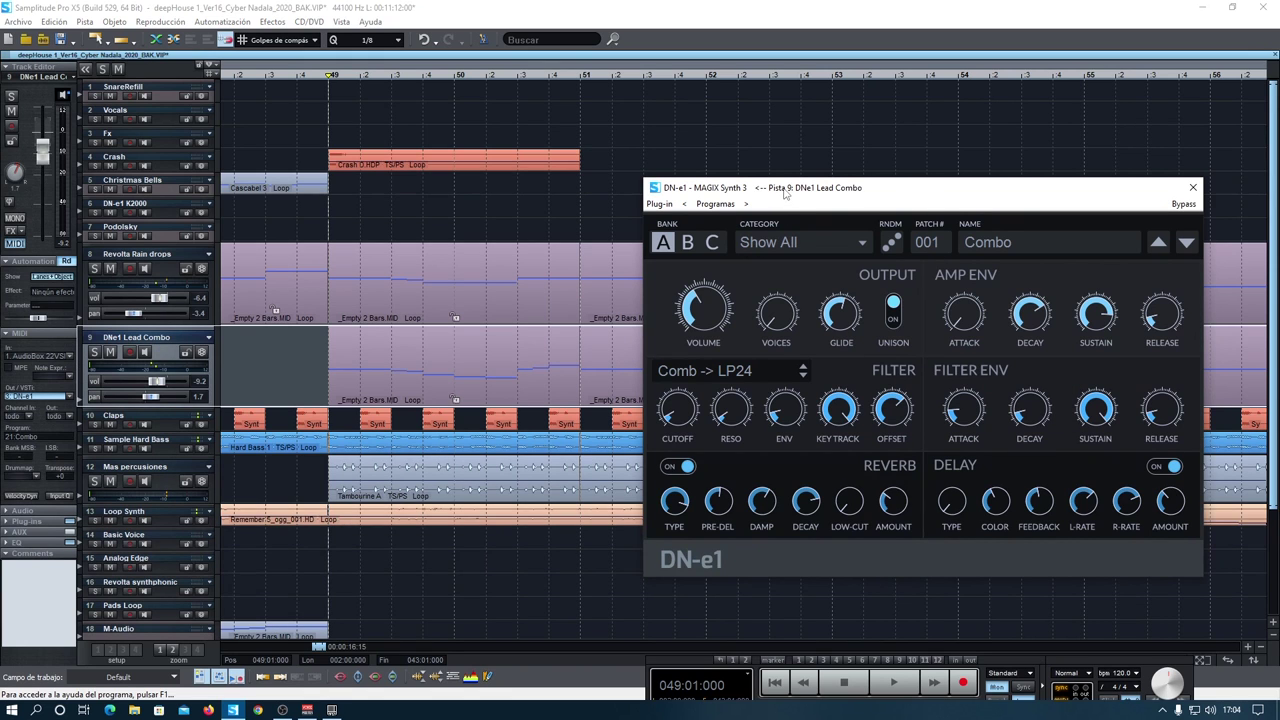
drag(870, 194, 609, 170)
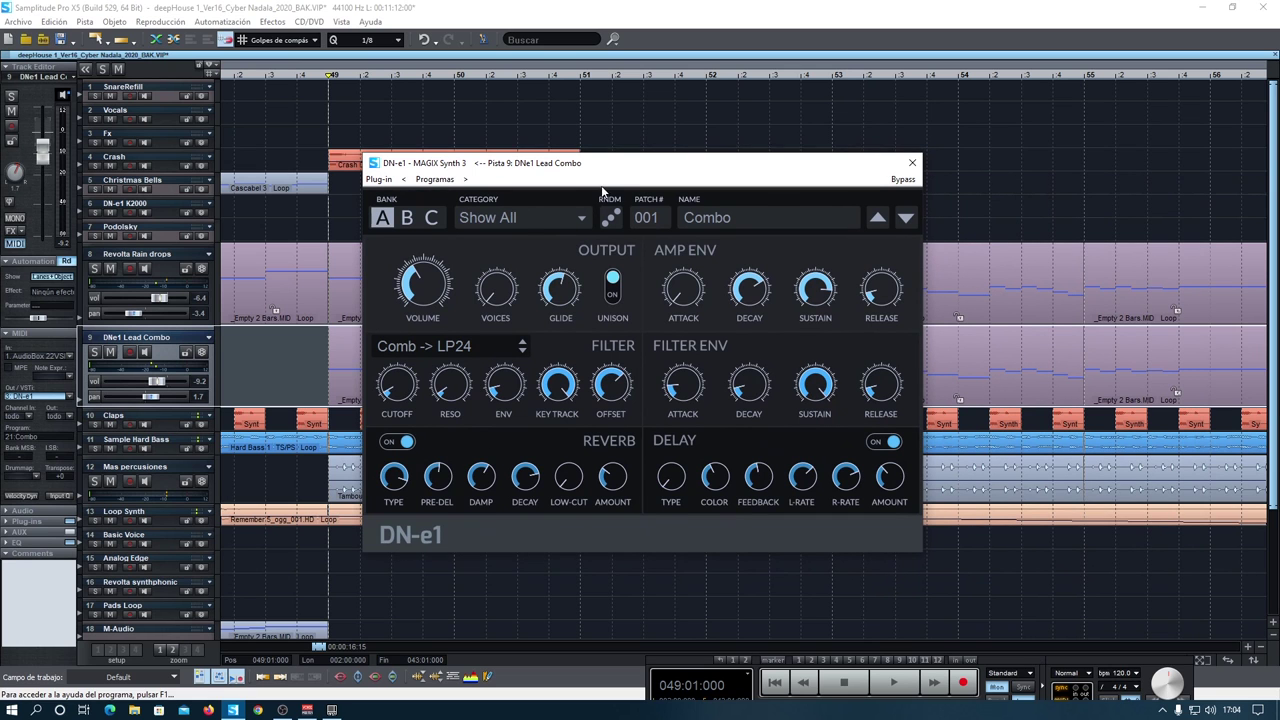
drag(605, 175, 733, 517)
Open the DNe1 Lead Combo clip at bar 49 in the MIDI editor and set the playback range to bars 49 to 51.
double_click(368, 387)
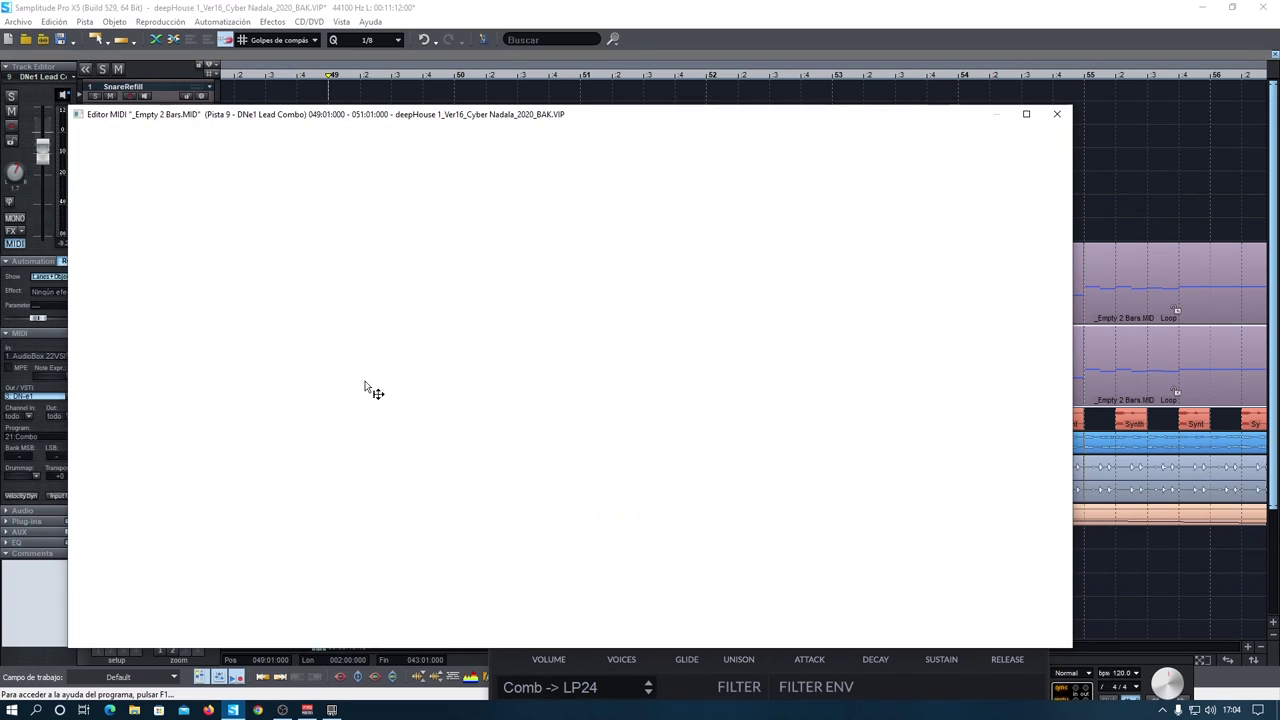
drag(580, 130, 635, 657)
drag(330, 78, 580, 80)
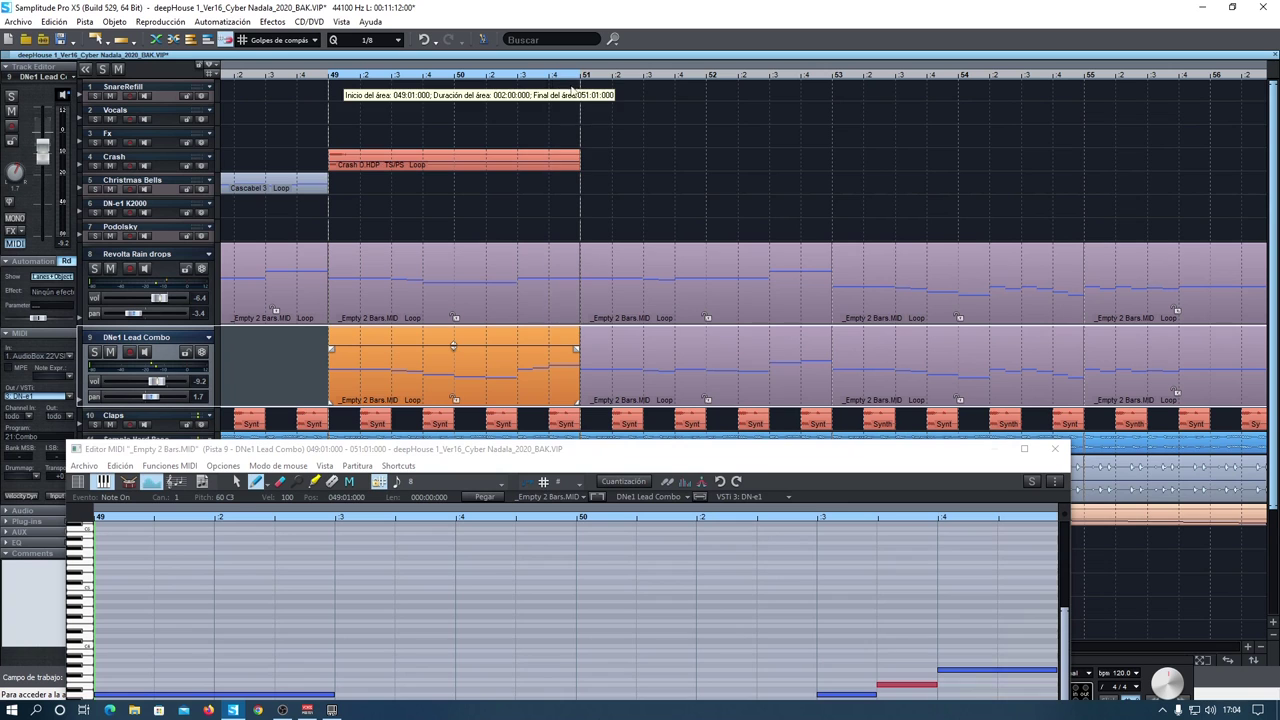
Move the transport controls into view, play bars 49 to 51 with DNe1 Lead Combo soloed, stop playback, and unsolo the track.
click(1139, 658)
drag(1026, 661, 1013, 553)
click(887, 580)
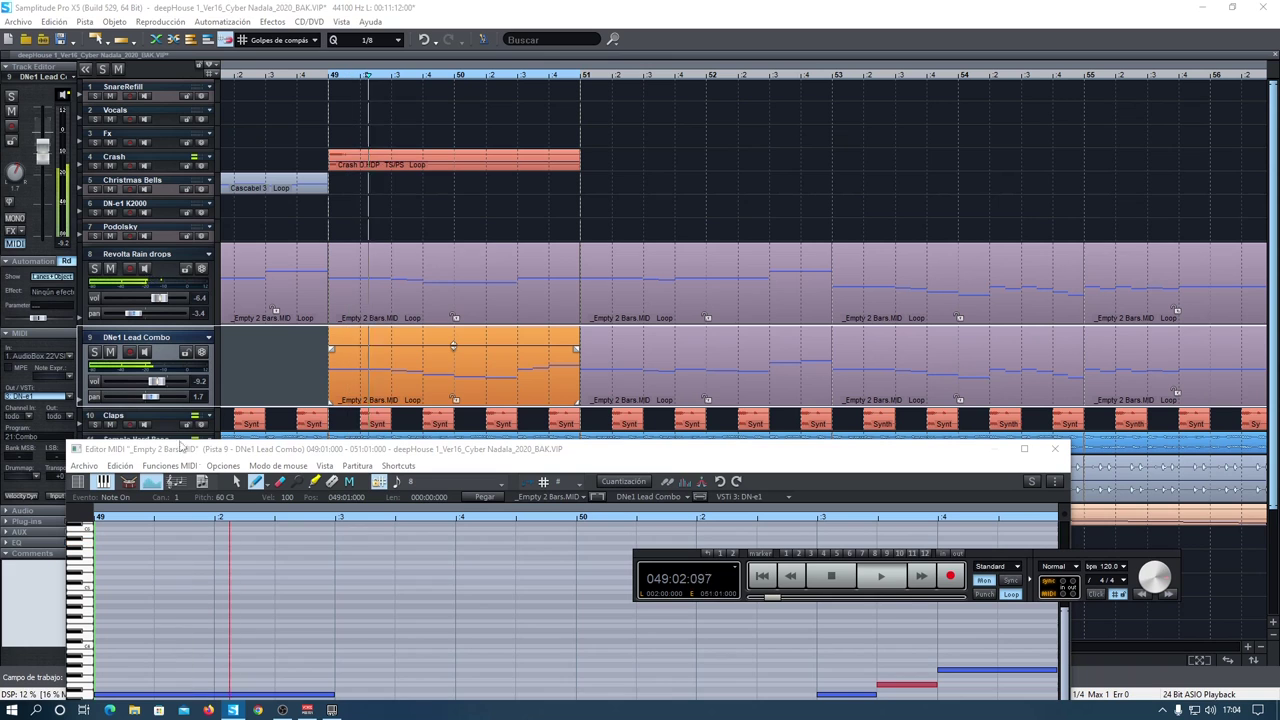
click(94, 352)
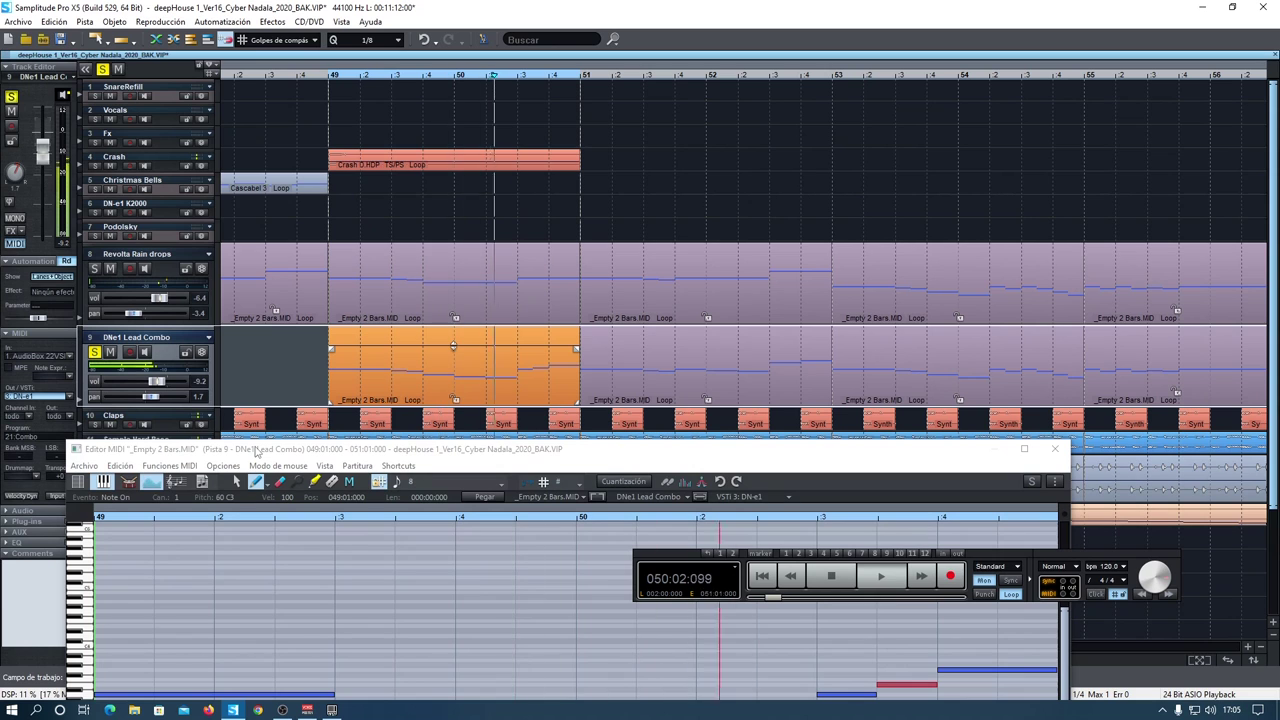
click(832, 577)
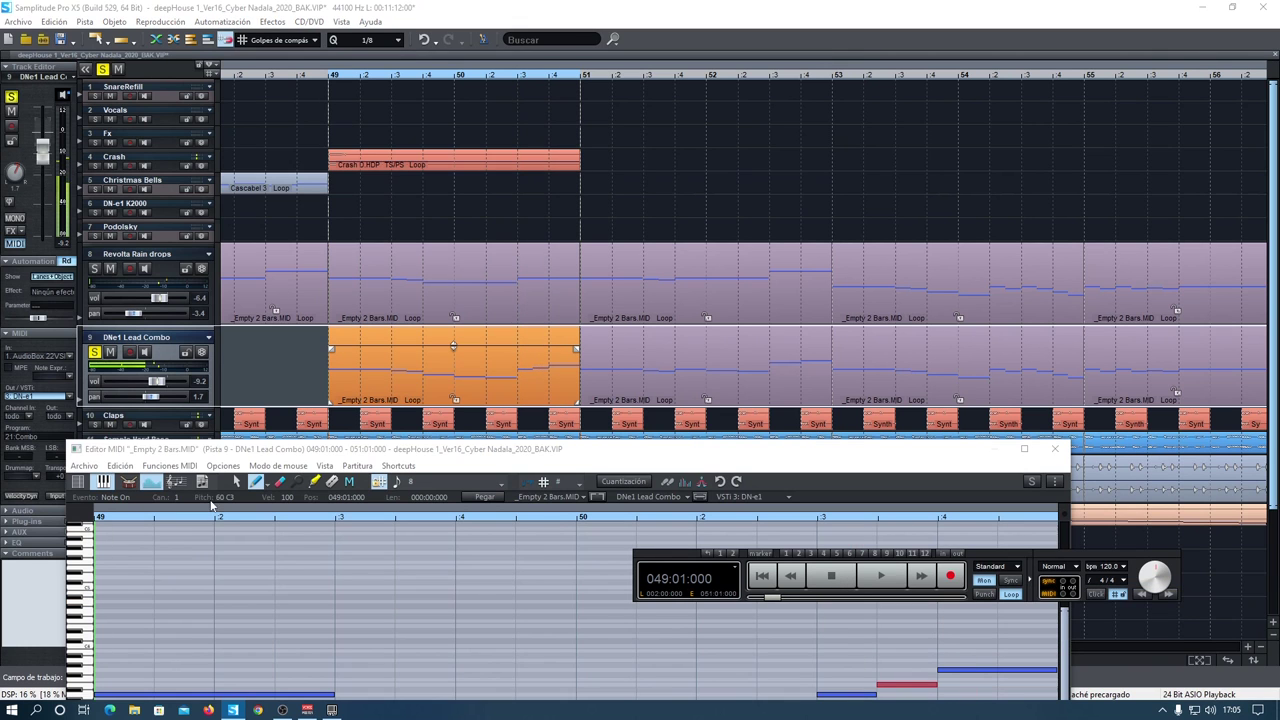
click(95, 352)
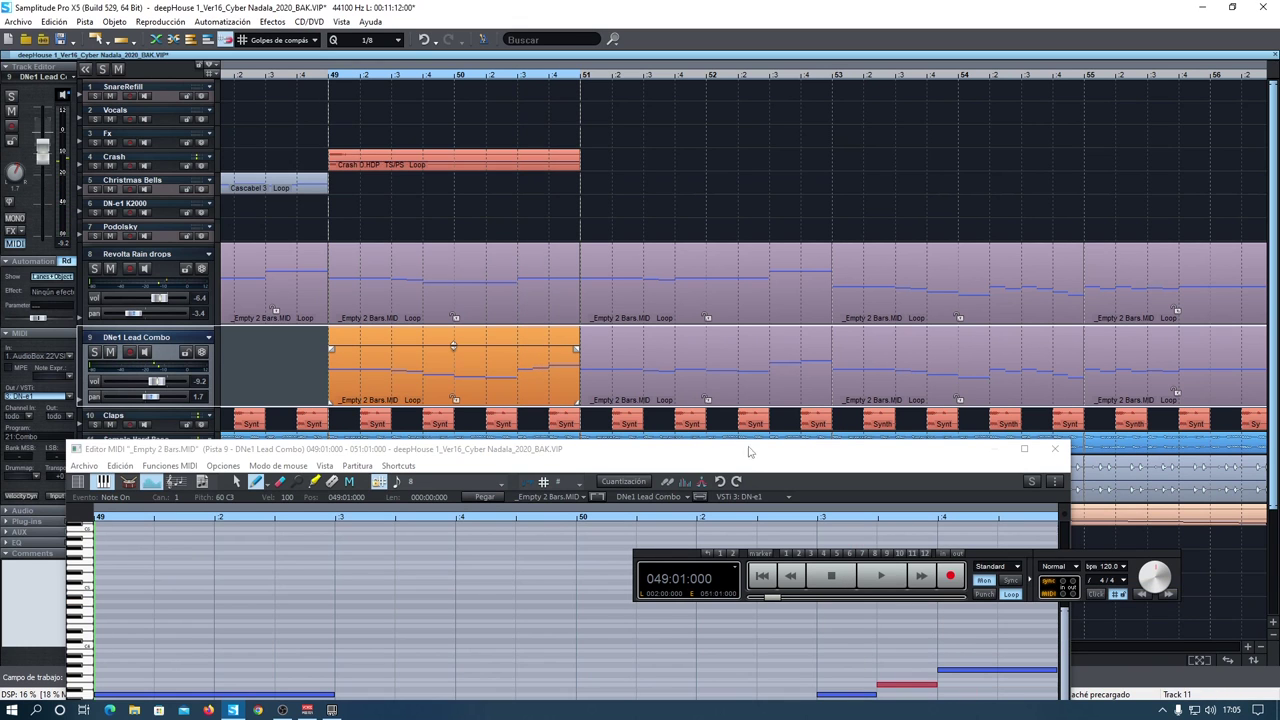
Close the DN-e1 window, clear the bars 49 to 51 range, and play the full mix from bar 49.
middle_click(640, 354)
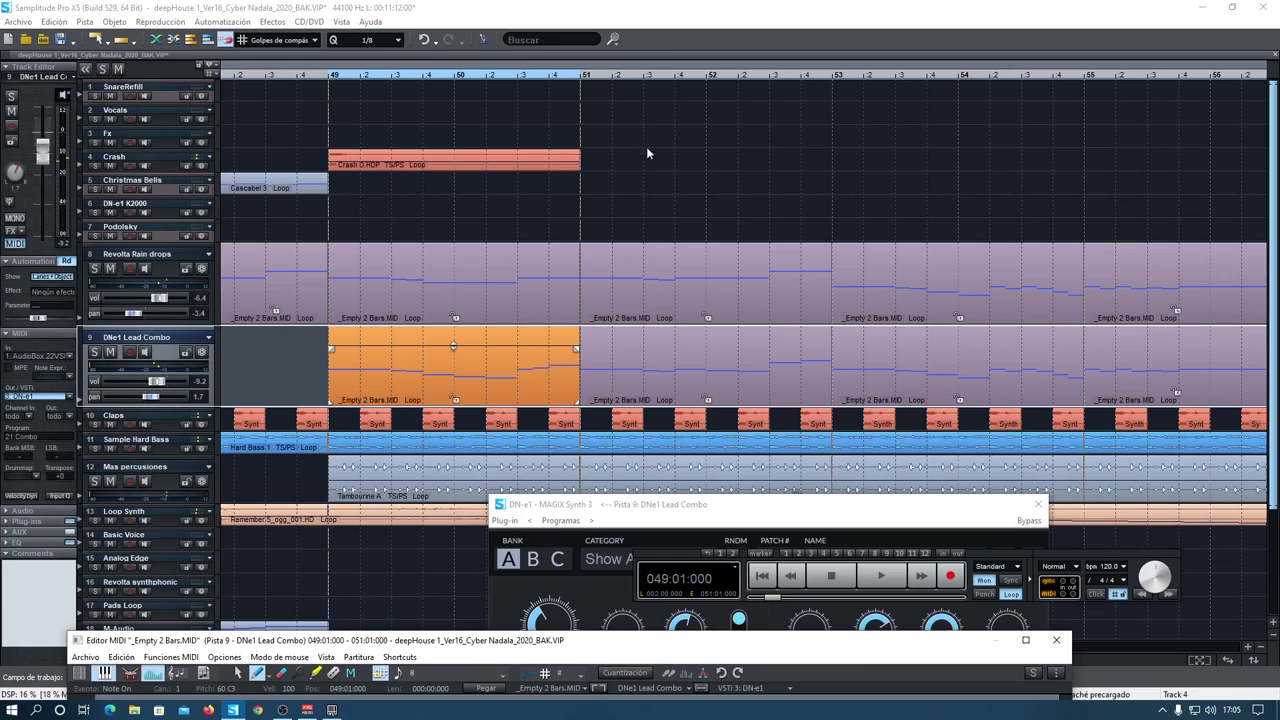
click(470, 74)
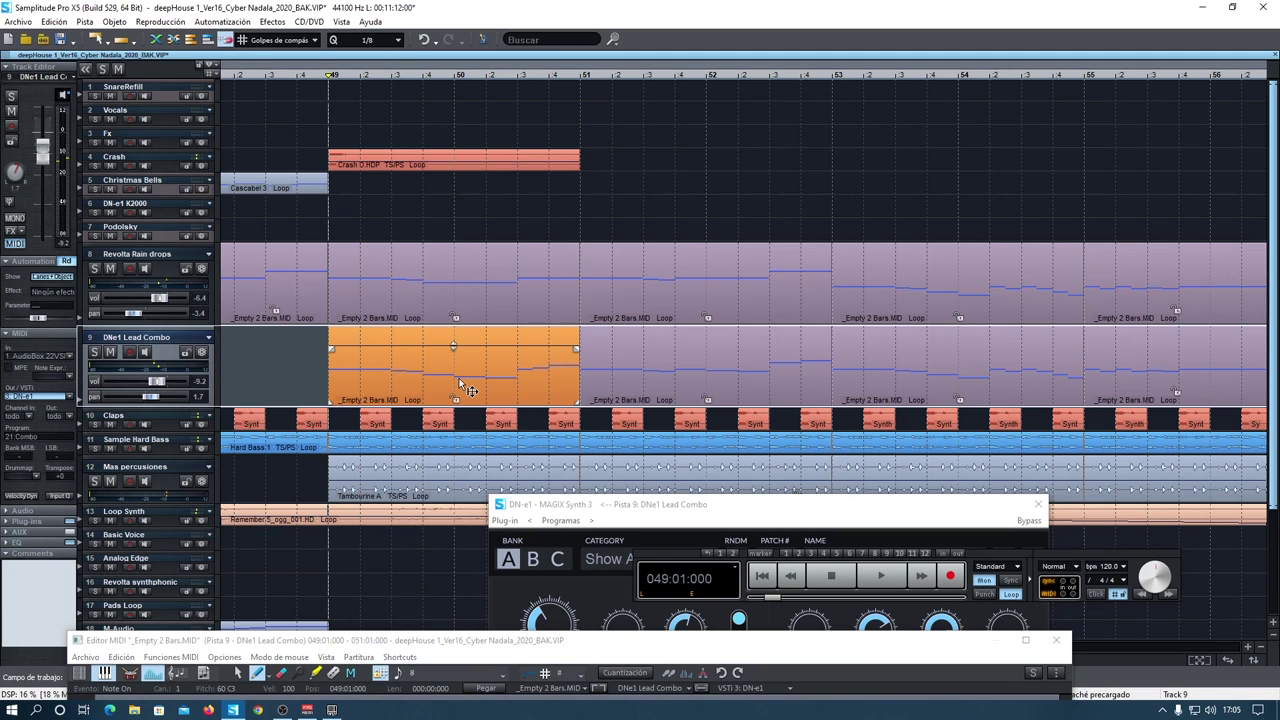
click(563, 519)
drag(857, 505, 120, 330)
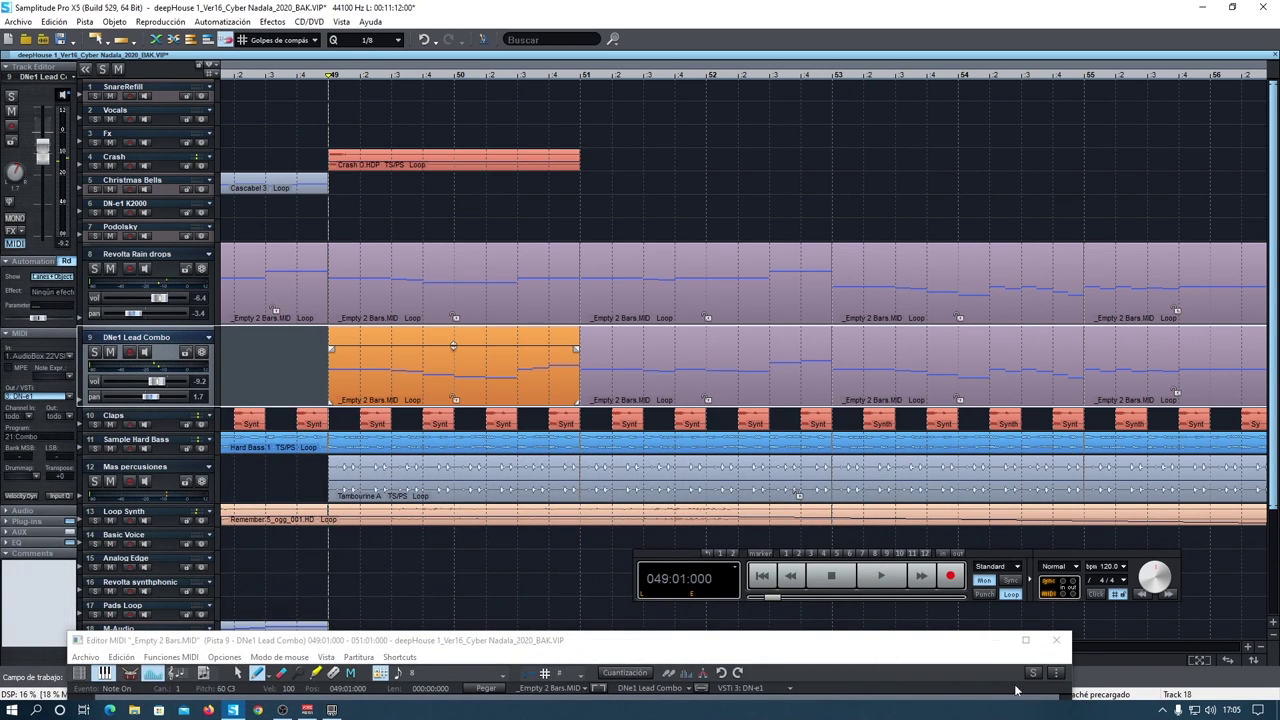
click(886, 577)
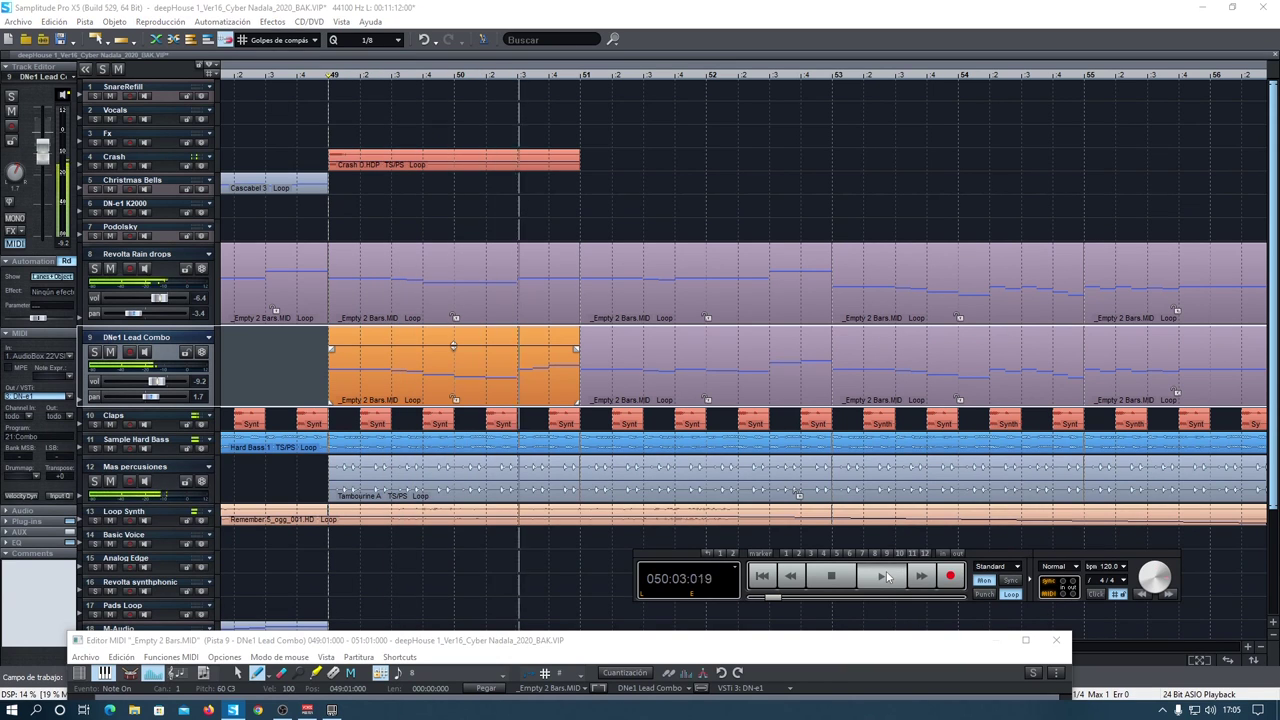
click(830, 577)
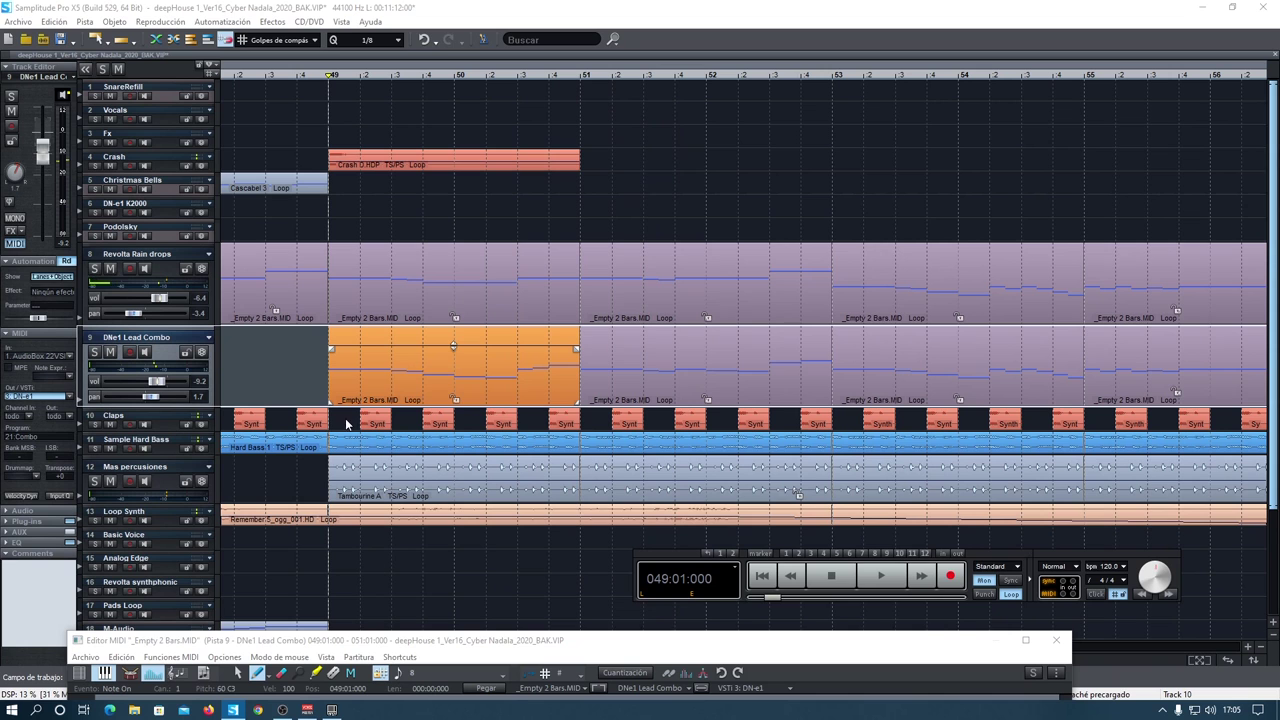
Enlarge the Claps track, play it soloed from bar 49, stop playback, and unsolo it.
drag(158, 427, 157, 489)
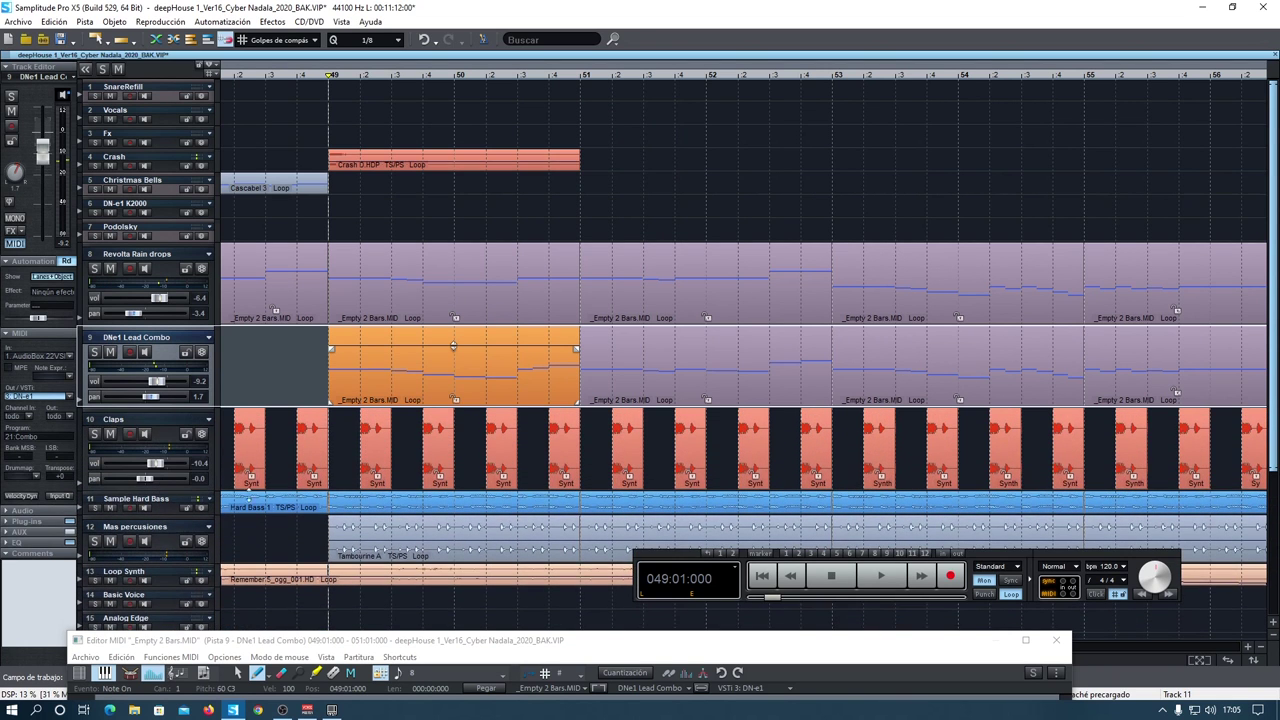
click(94, 434)
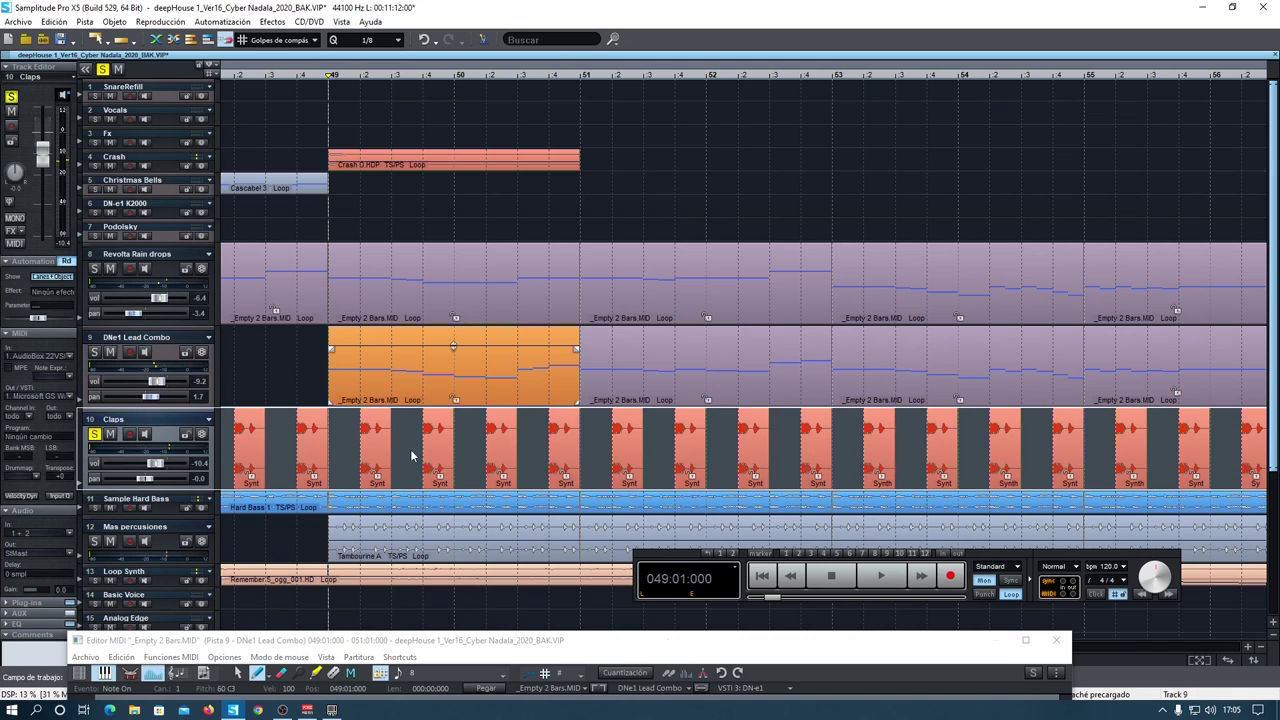
click(876, 577)
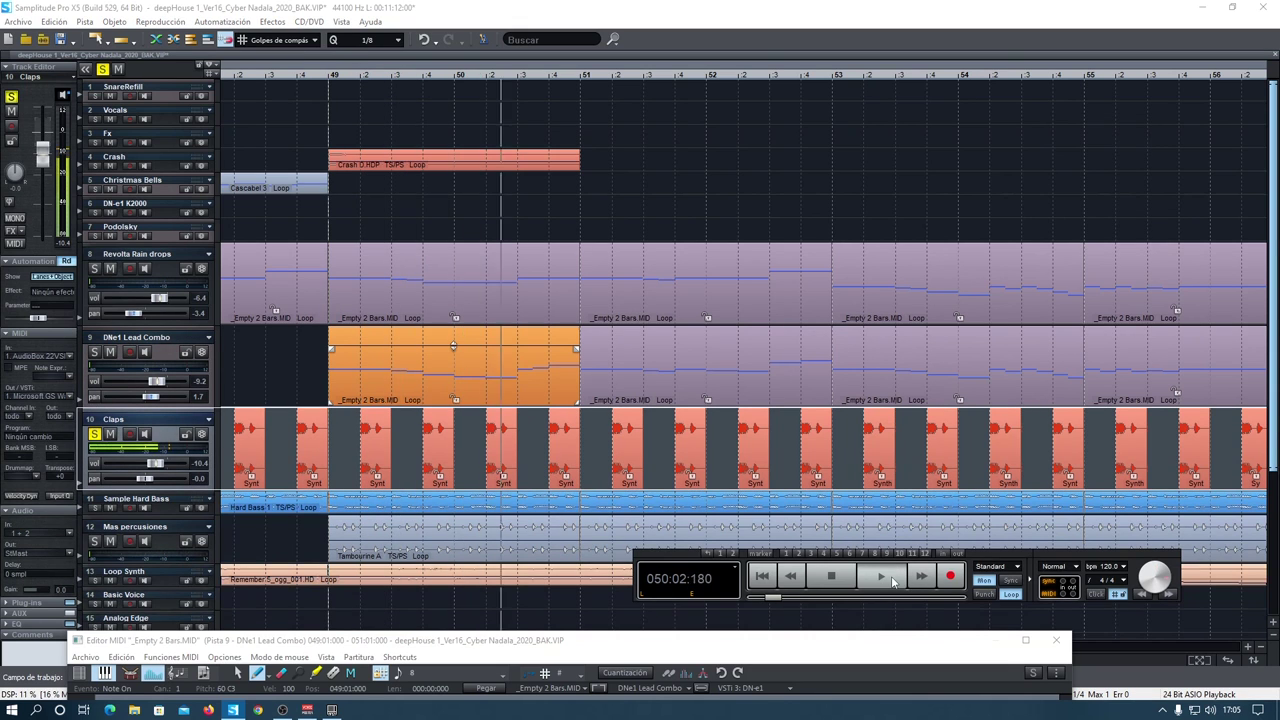
click(838, 580)
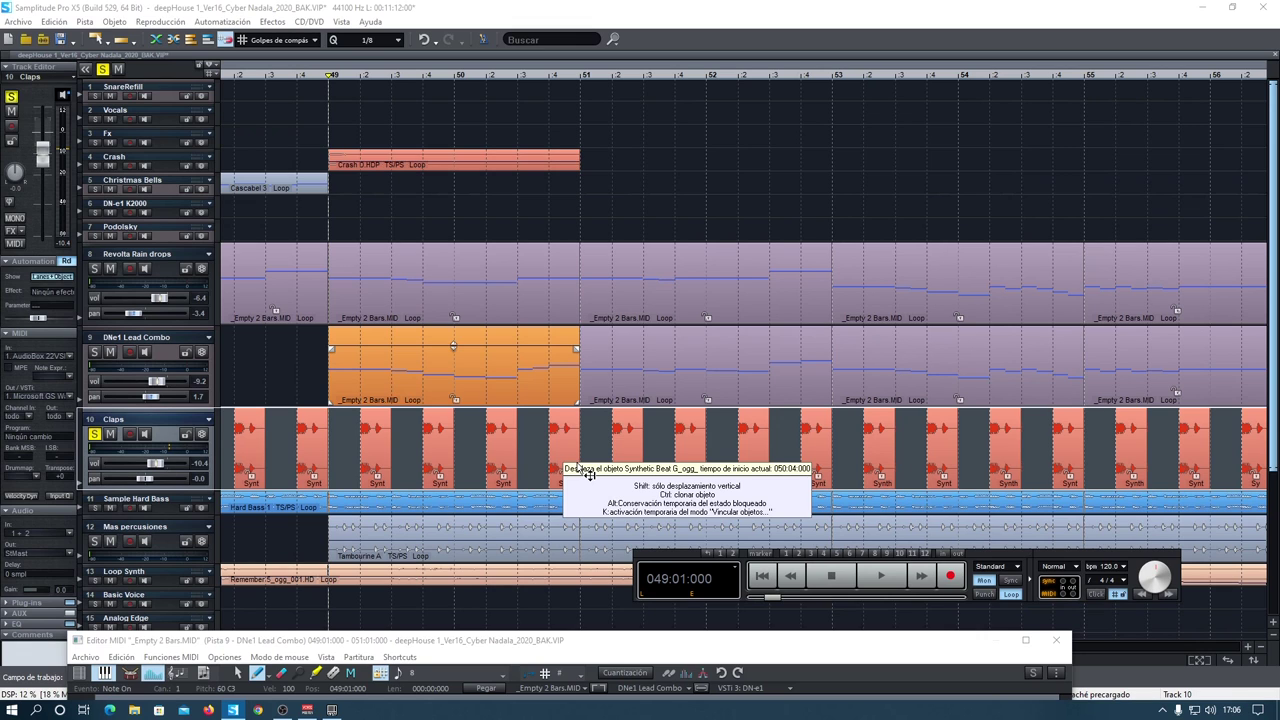
click(94, 433)
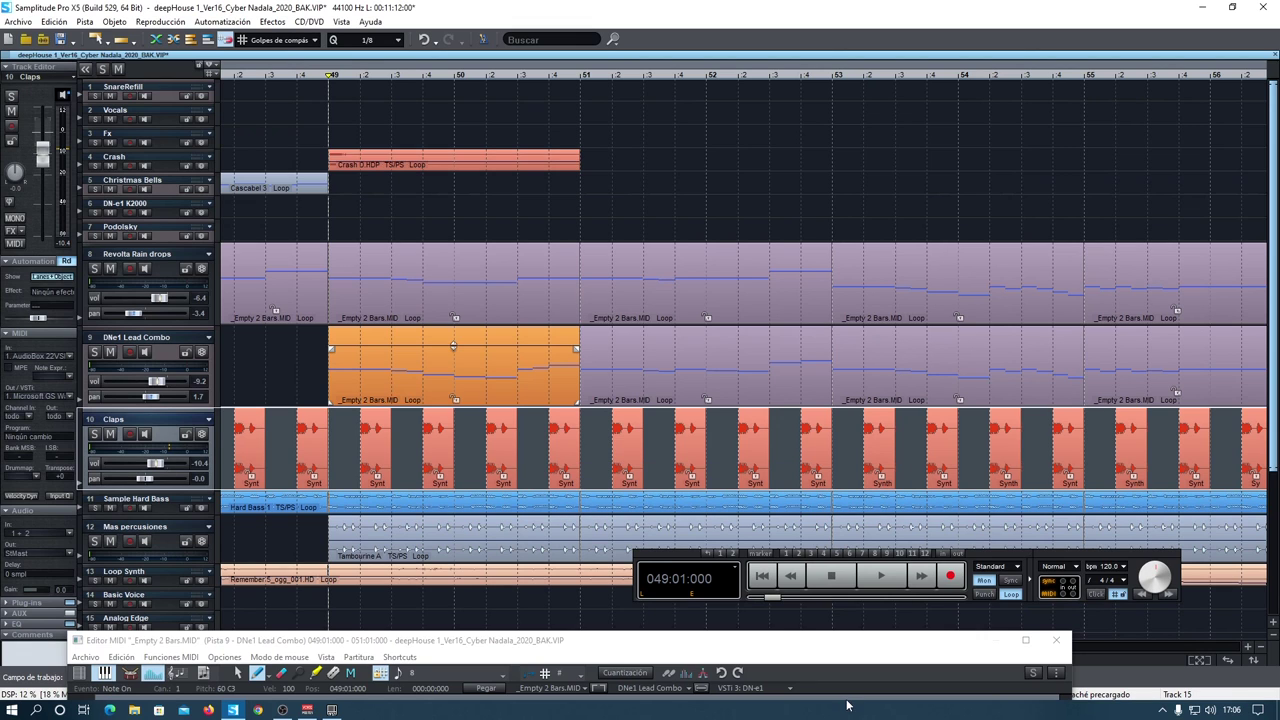
Move the transport controls lower and close the MIDI editor to uncover the arrangement.
drag(1003, 550, 1011, 580)
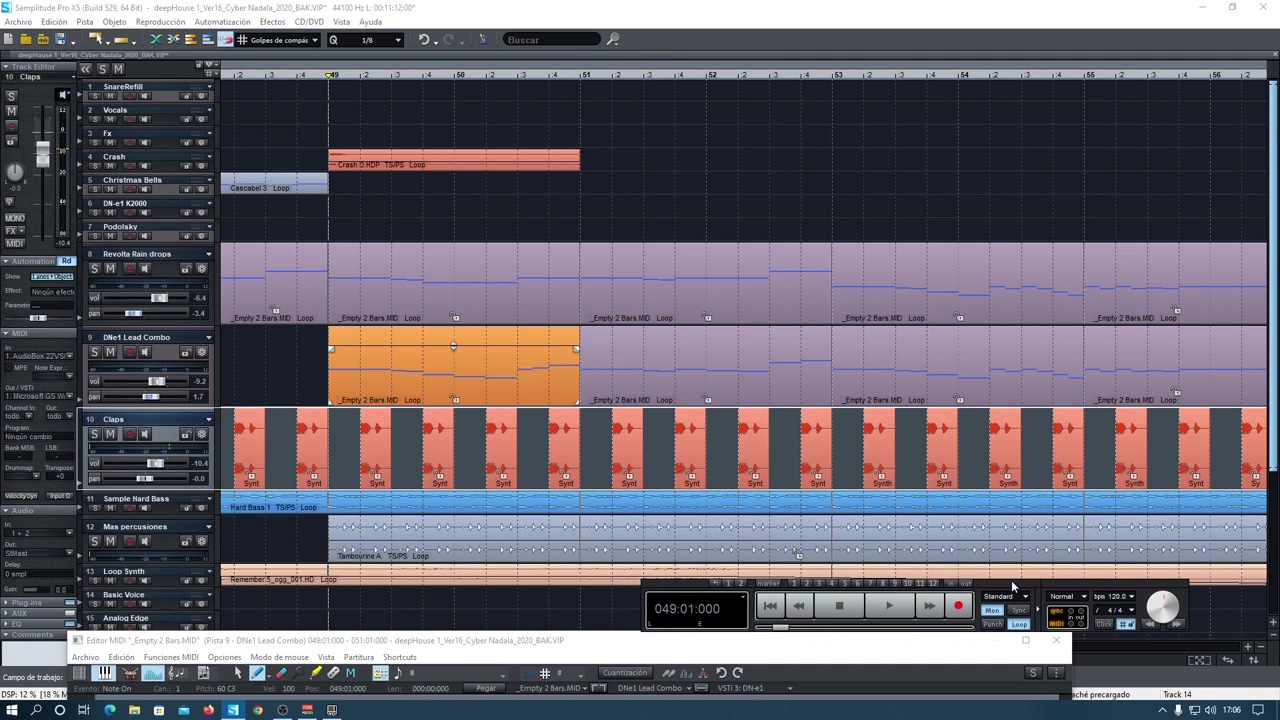
click(505, 648)
drag(468, 641, 8, 357)
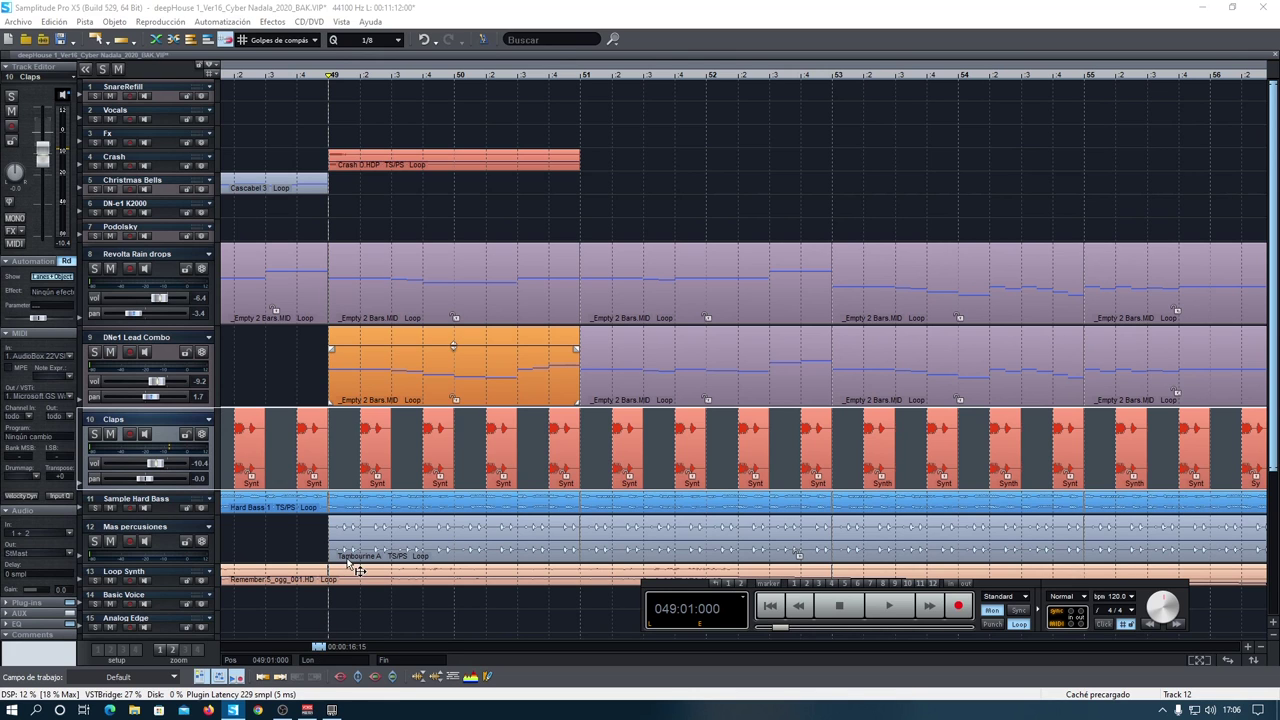
Enlarge the Mas percusiones track and play its Tambourine A clip soloed from bar 49, unsoloing it before stopping playback.
drag(176, 562, 175, 587)
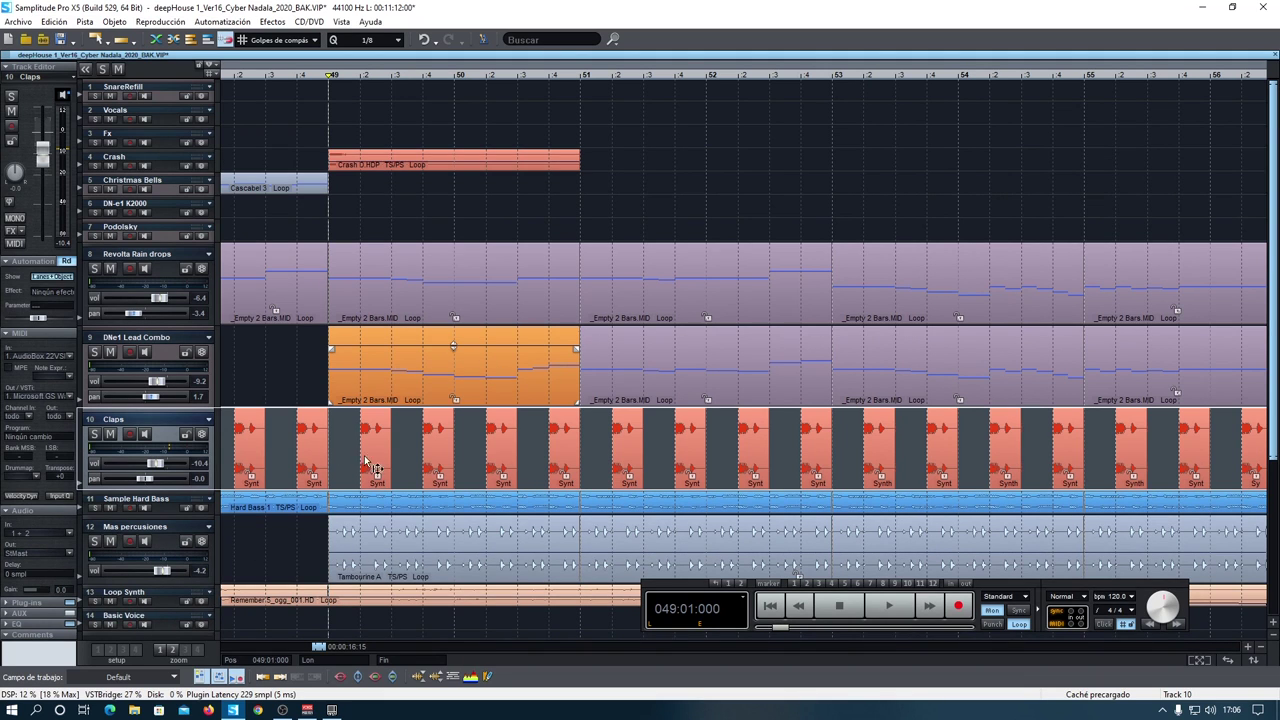
click(97, 541)
click(380, 547)
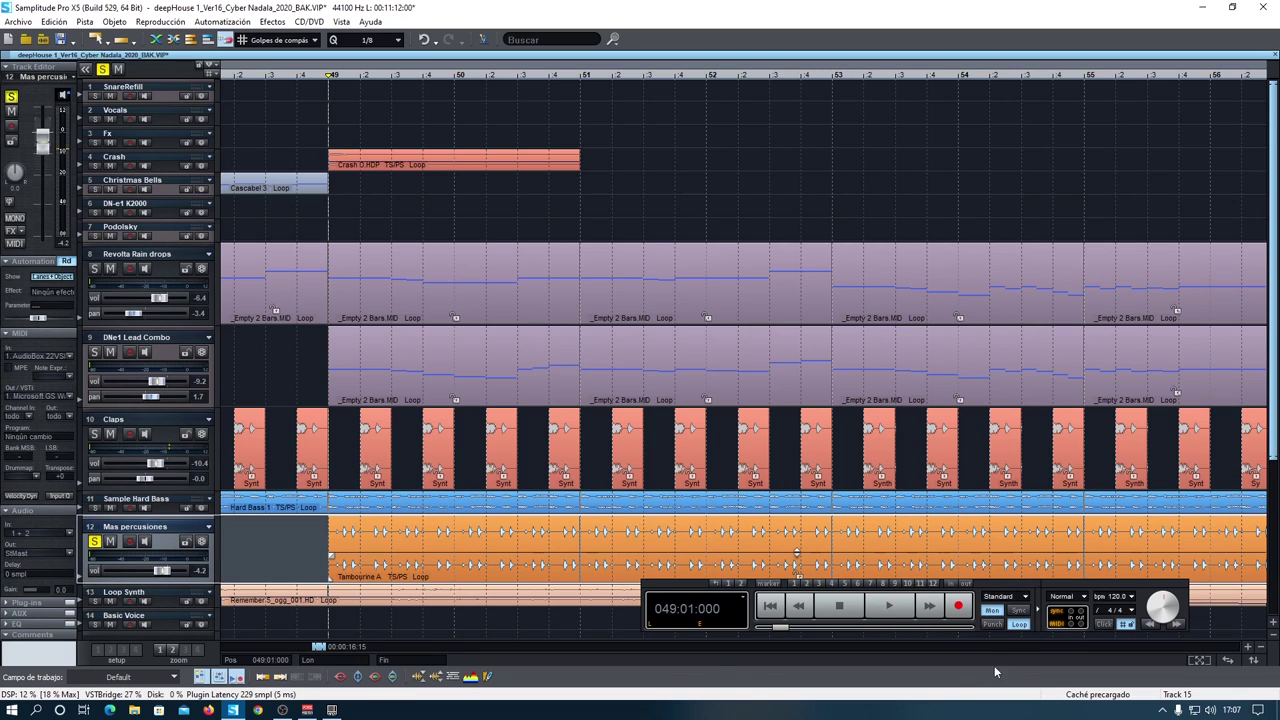
click(886, 607)
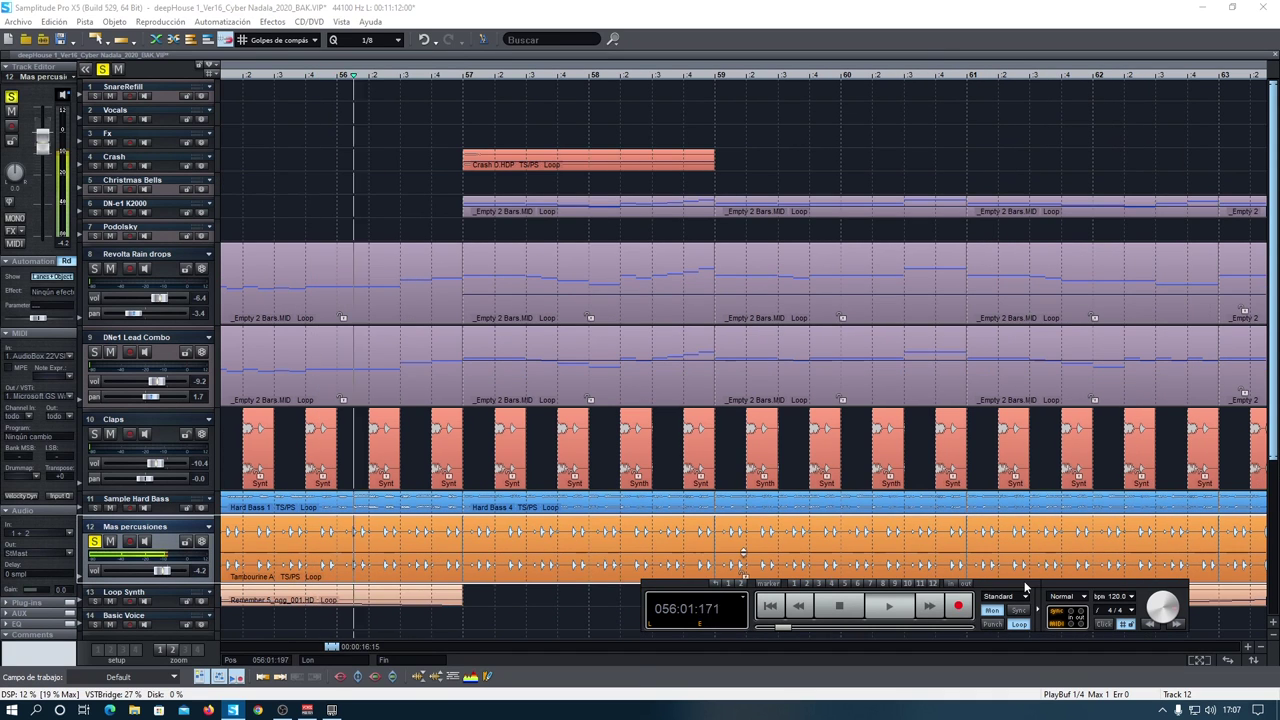
drag(1023, 590, 985, 646)
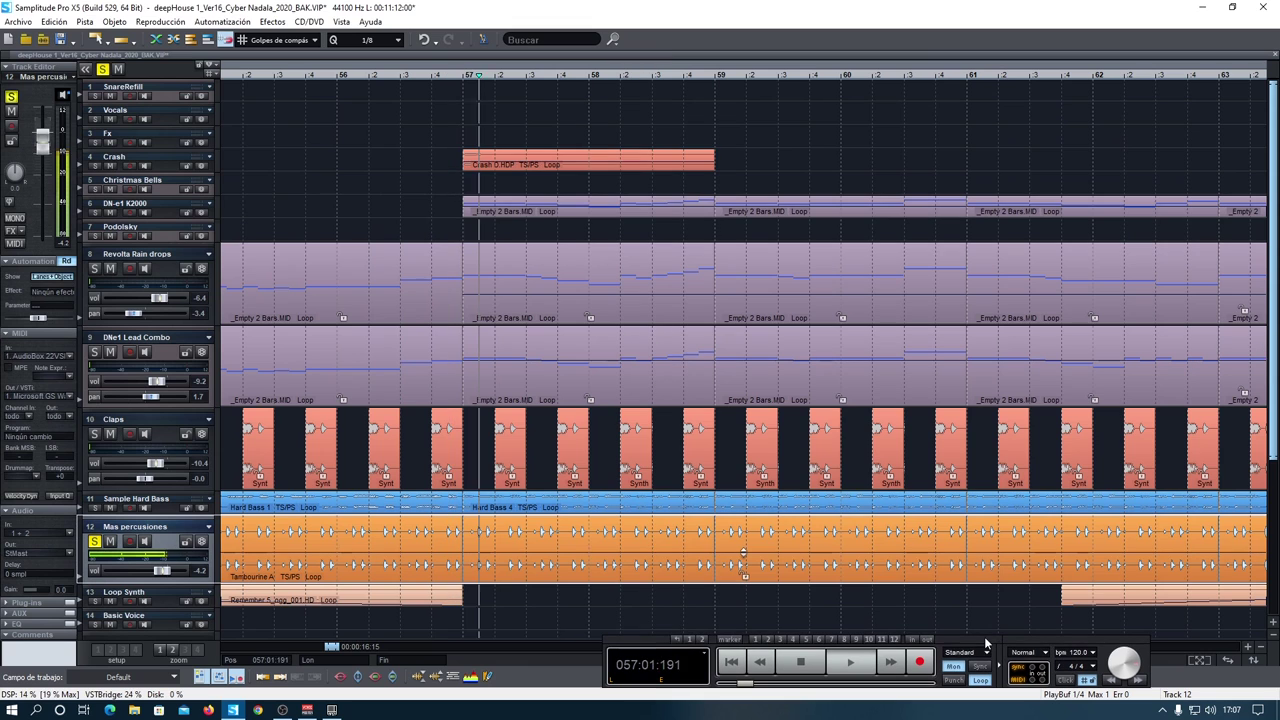
click(94, 541)
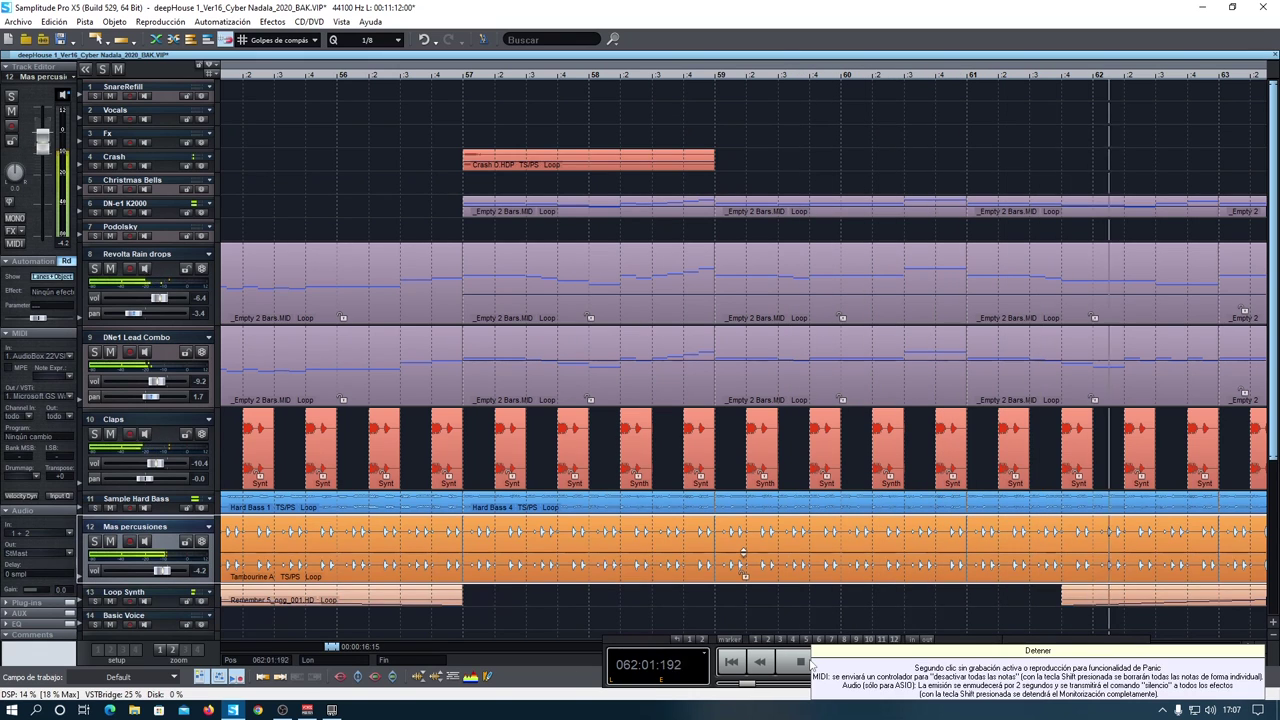
click(800, 662)
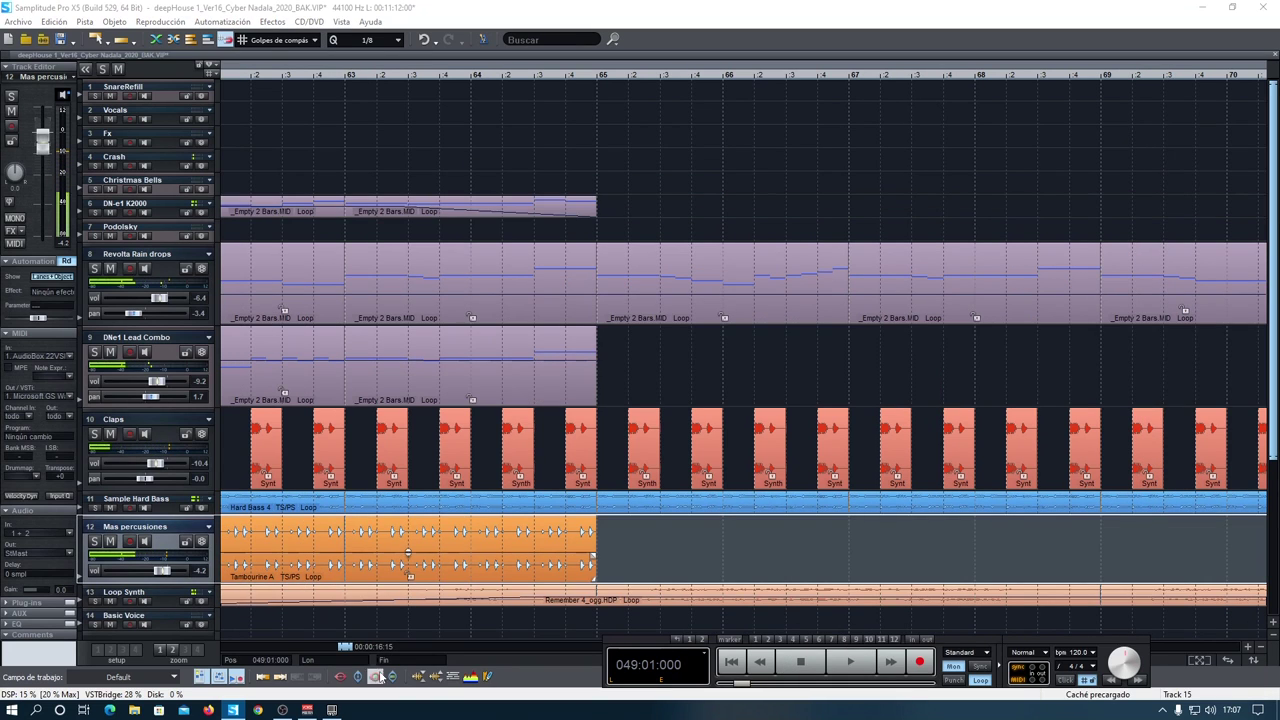
Reset all tracks to minimum height and play the full mix from bar 77, stopping around bar 84.
drag(345, 647, 368, 647)
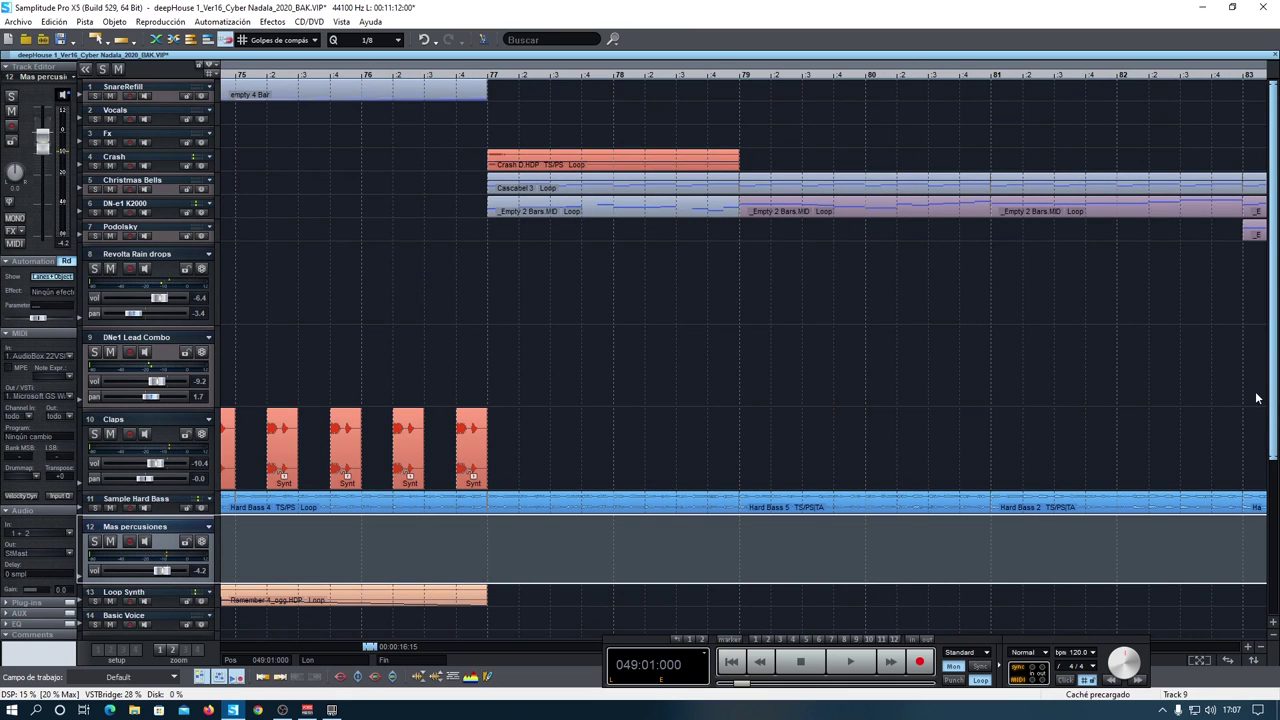
key(ctrl+Down)
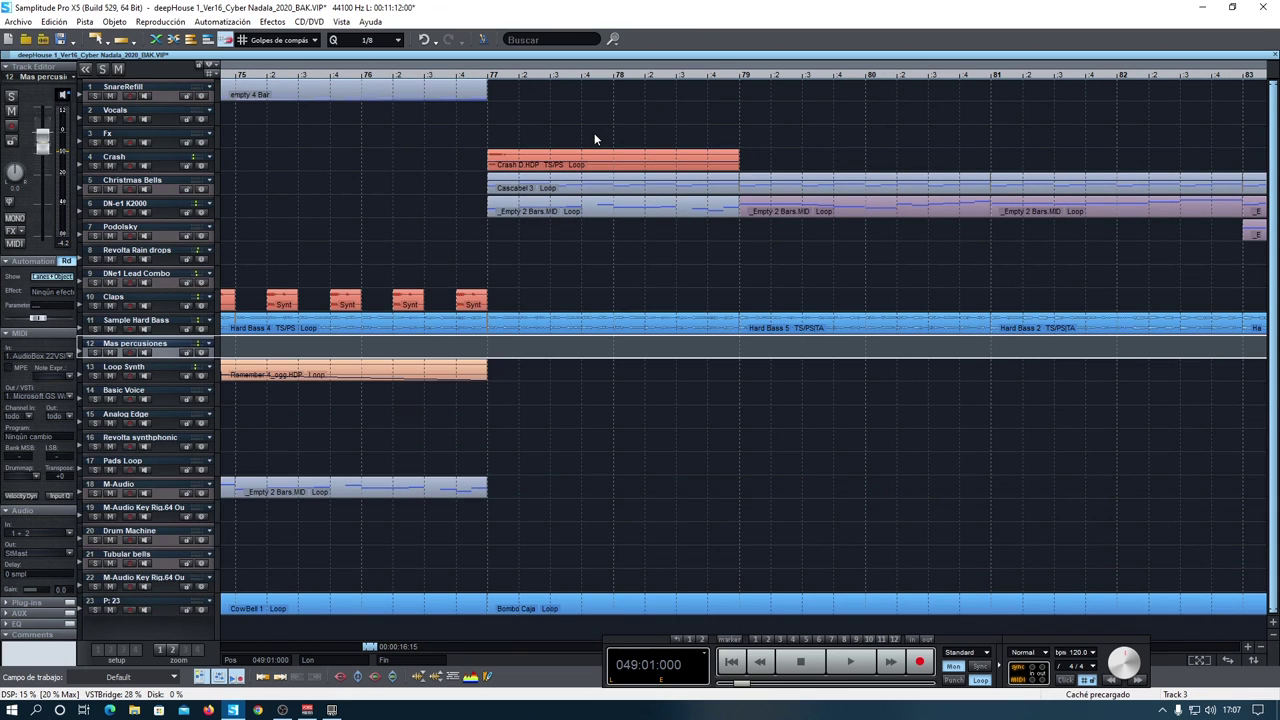
click(490, 76)
click(851, 665)
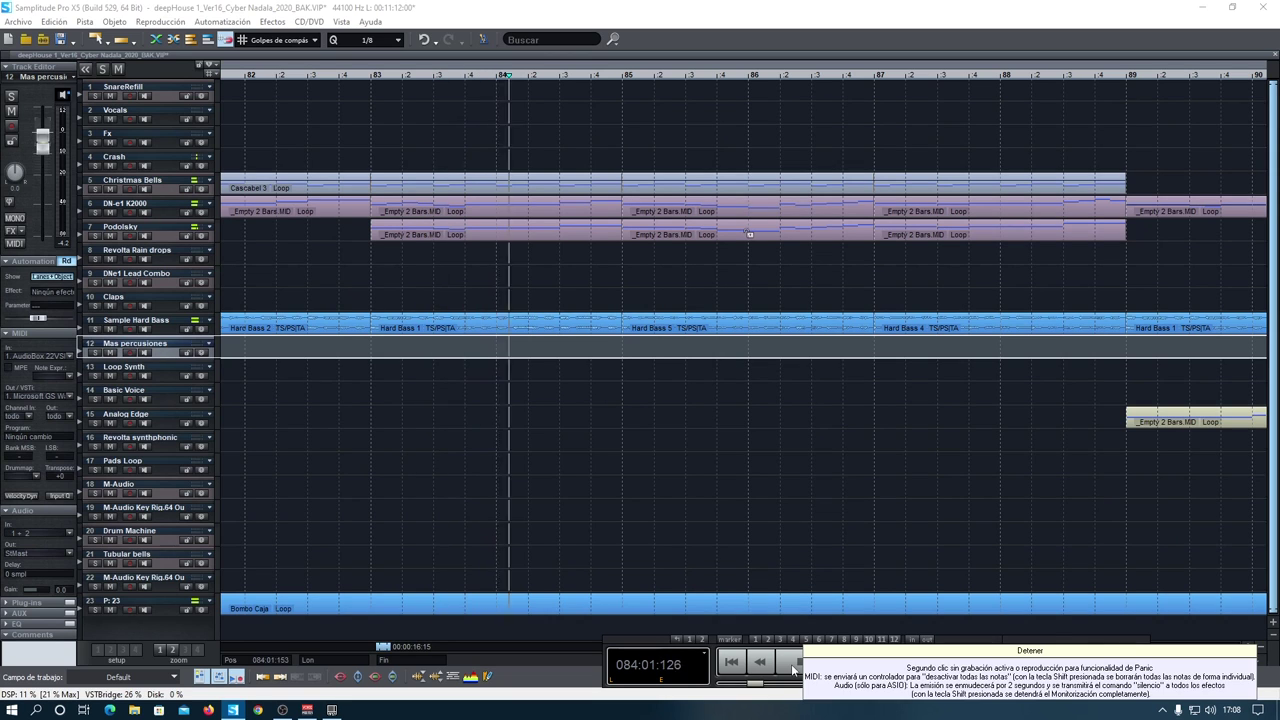
click(795, 669)
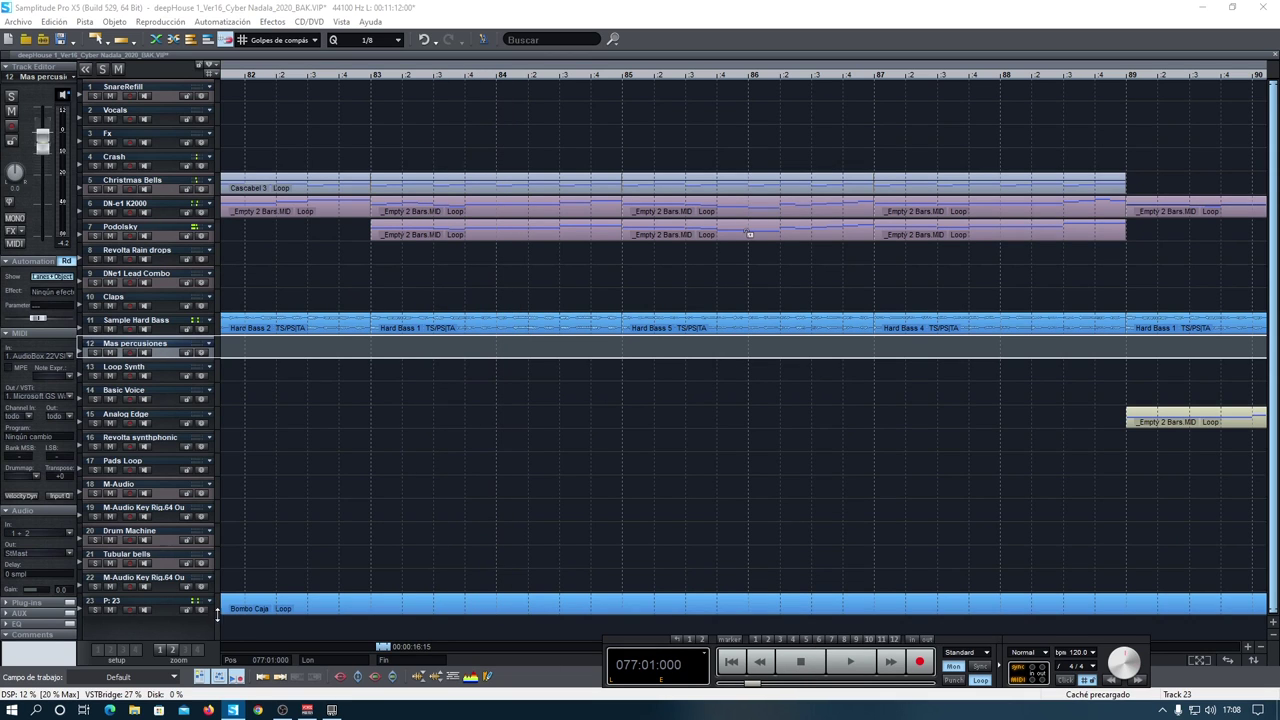
Open the Bombo Caja clip on track 23 in BeatBox Plus 2, play its drum pattern, stop it, and close the instrument.
click(414, 607)
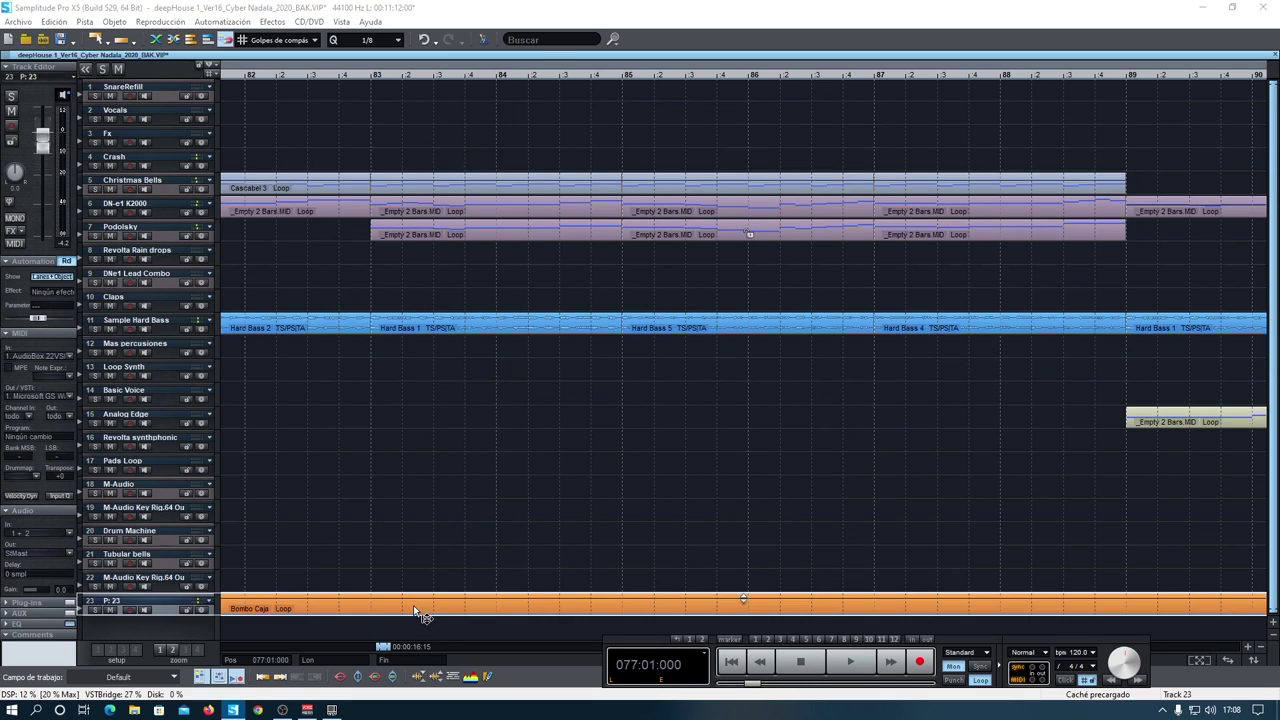
double_click(413, 606)
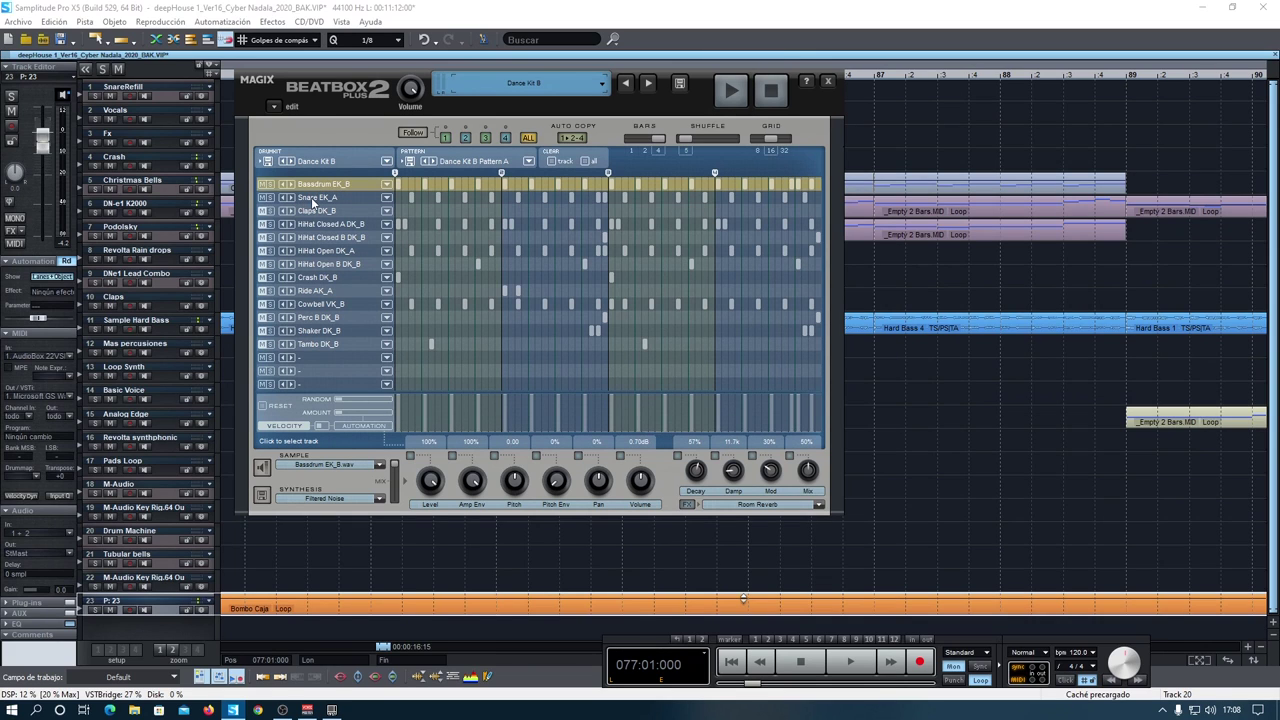
click(730, 91)
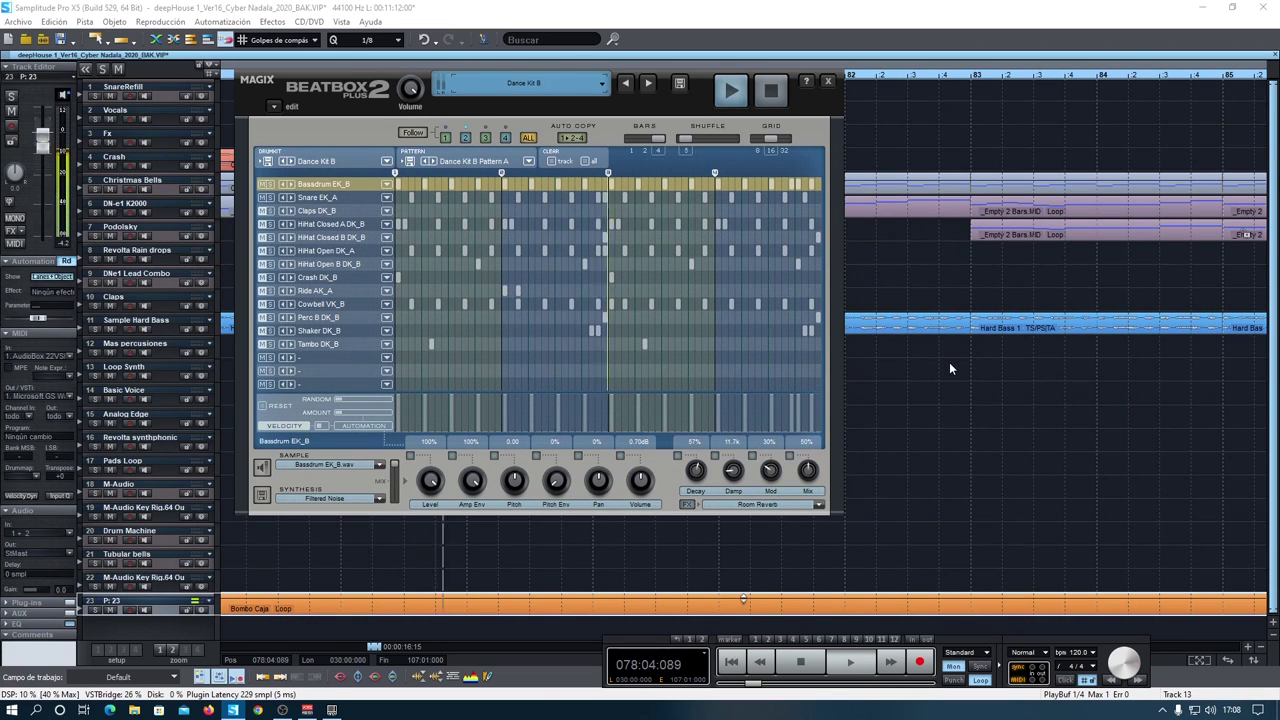
click(770, 92)
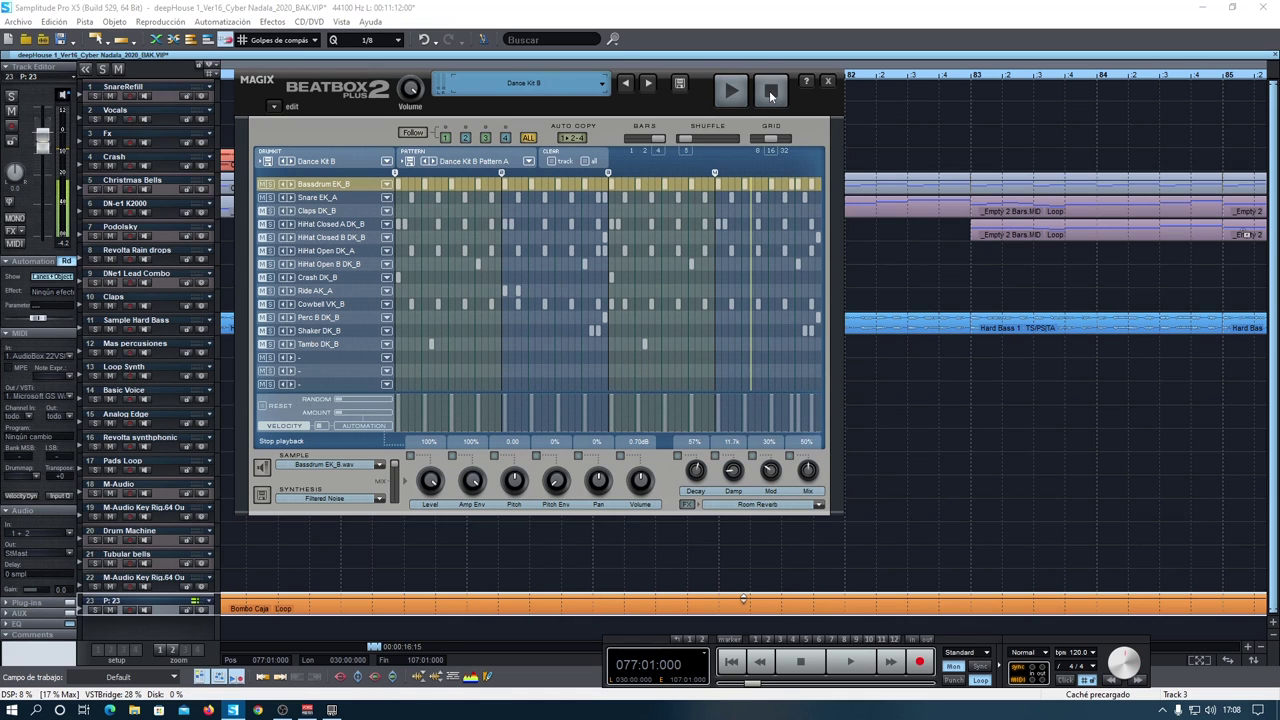
click(829, 85)
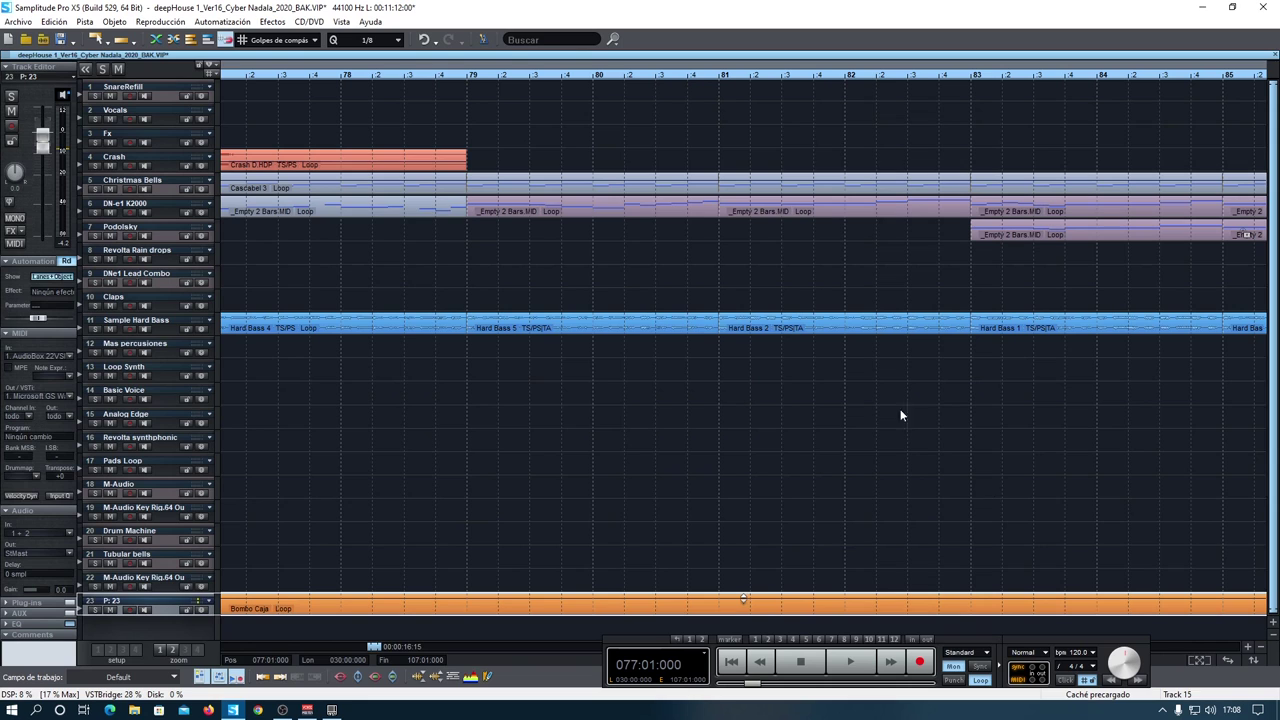
Zoom the timeline out to an overview of the arrangement and clear the bars 77 to 107 range, keeping the playhead at bar 77.
click(1258, 648)
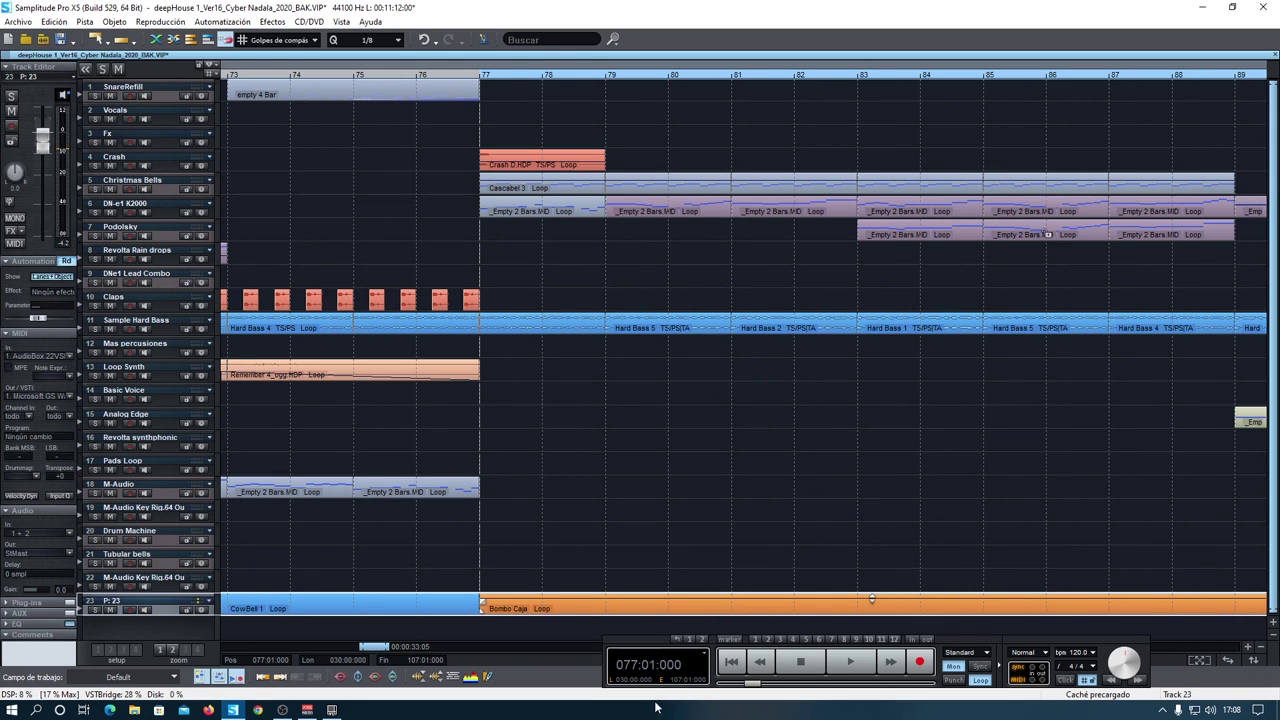
scroll(380, 651, right, 3)
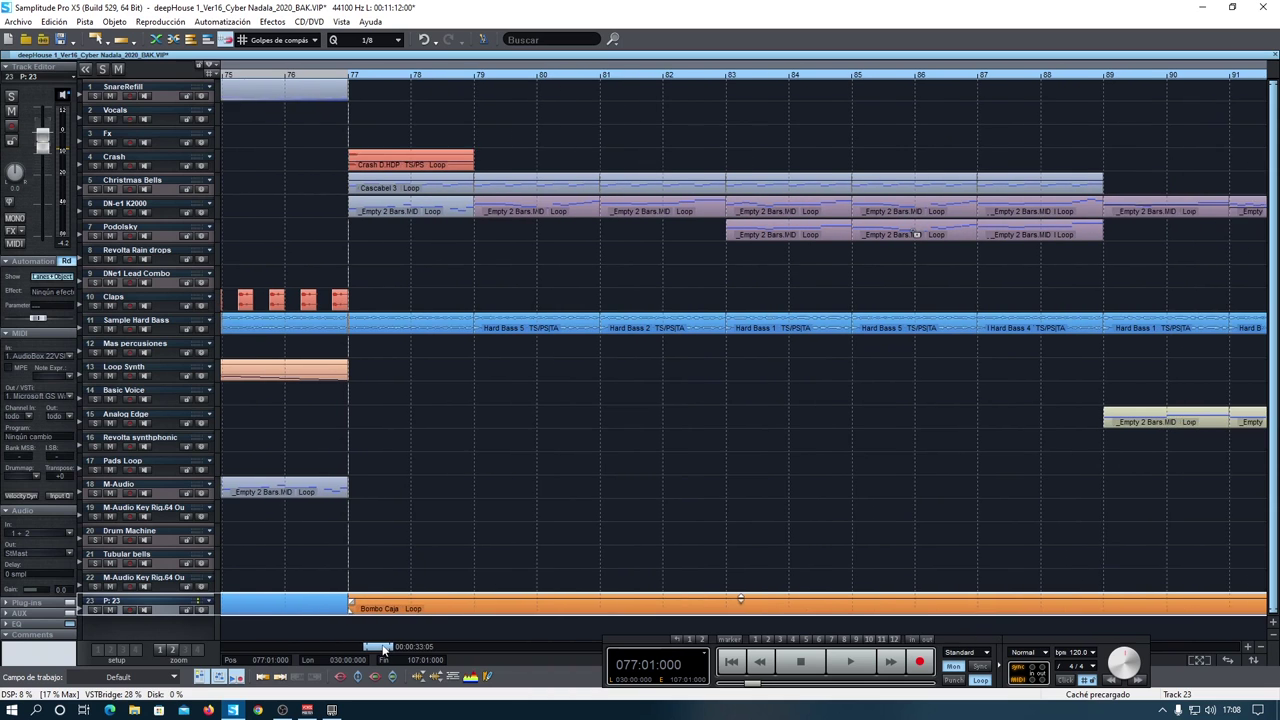
click(1258, 649)
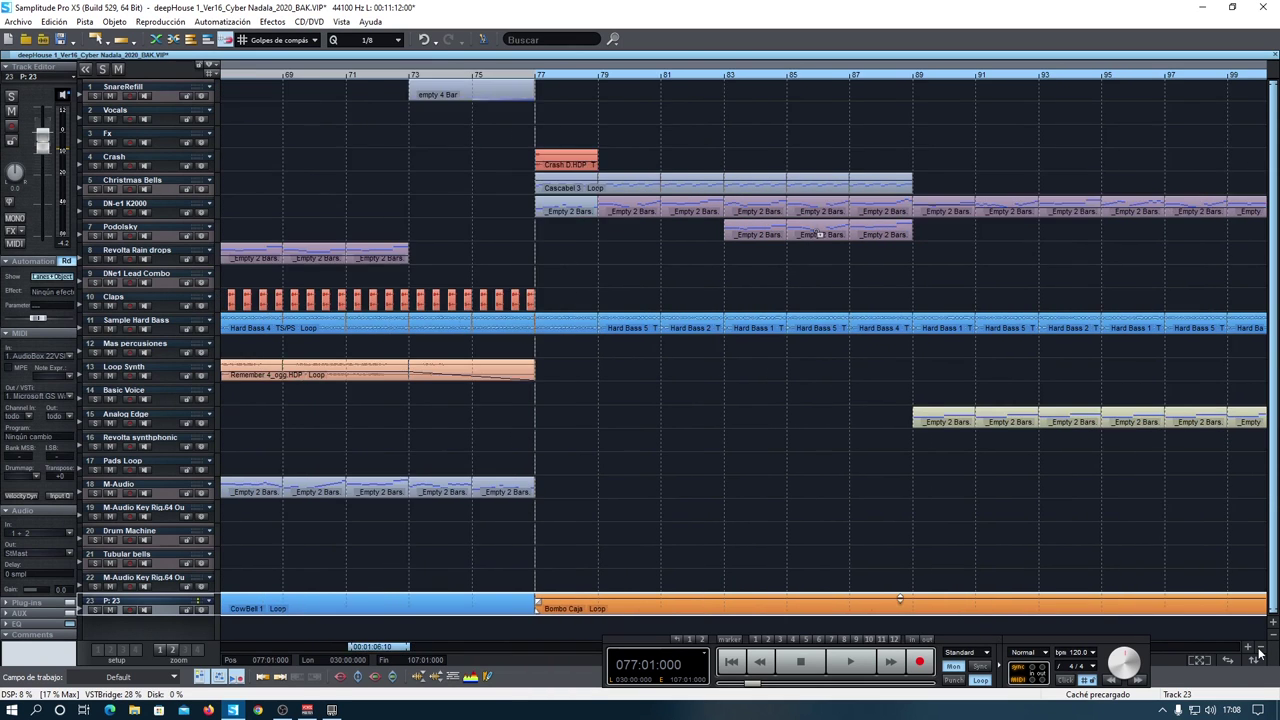
click(1258, 649)
click(1258, 649)
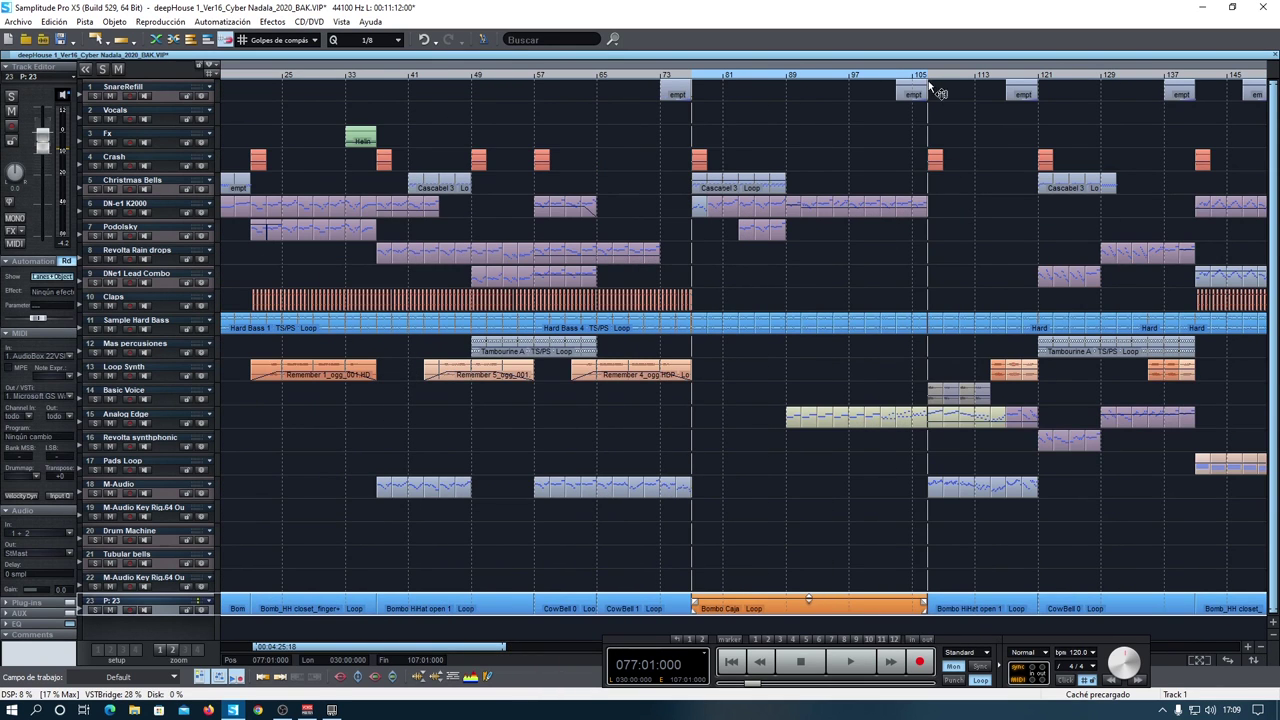
drag(927, 90, 692, 92)
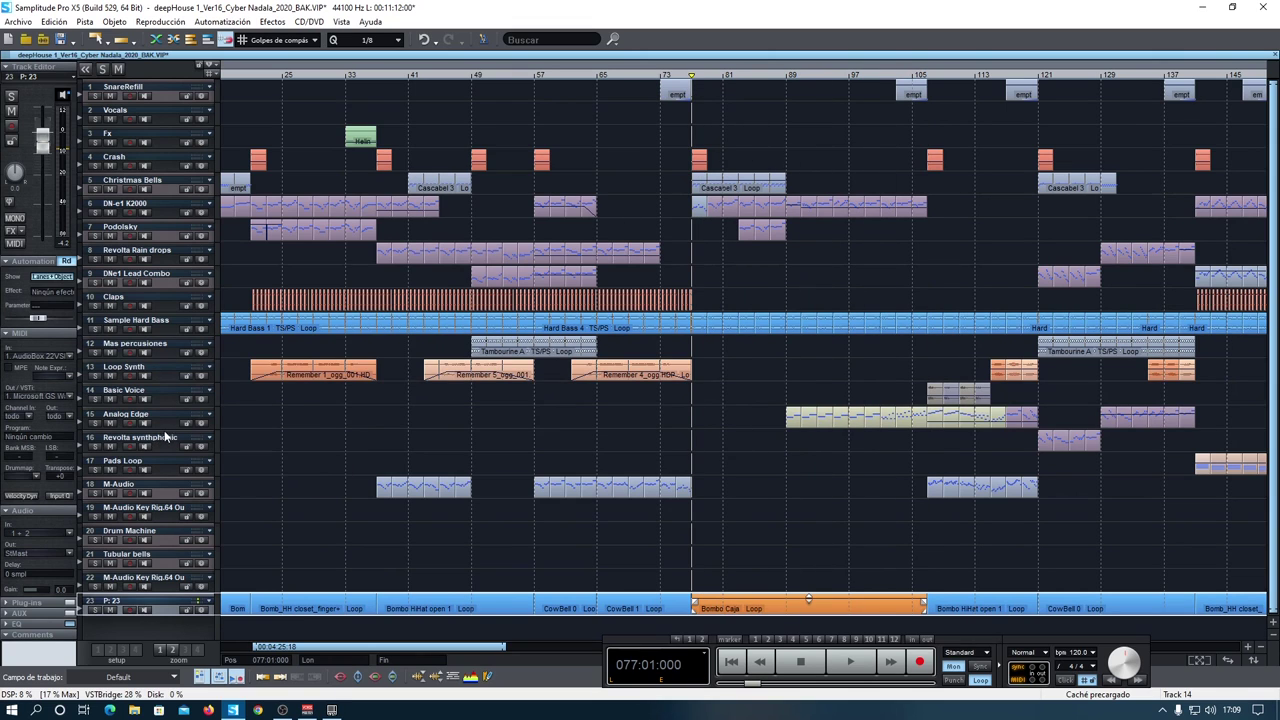
Enlarge the Analog Edge track and open its VSTi instrument editor.
drag(165, 427, 165, 474)
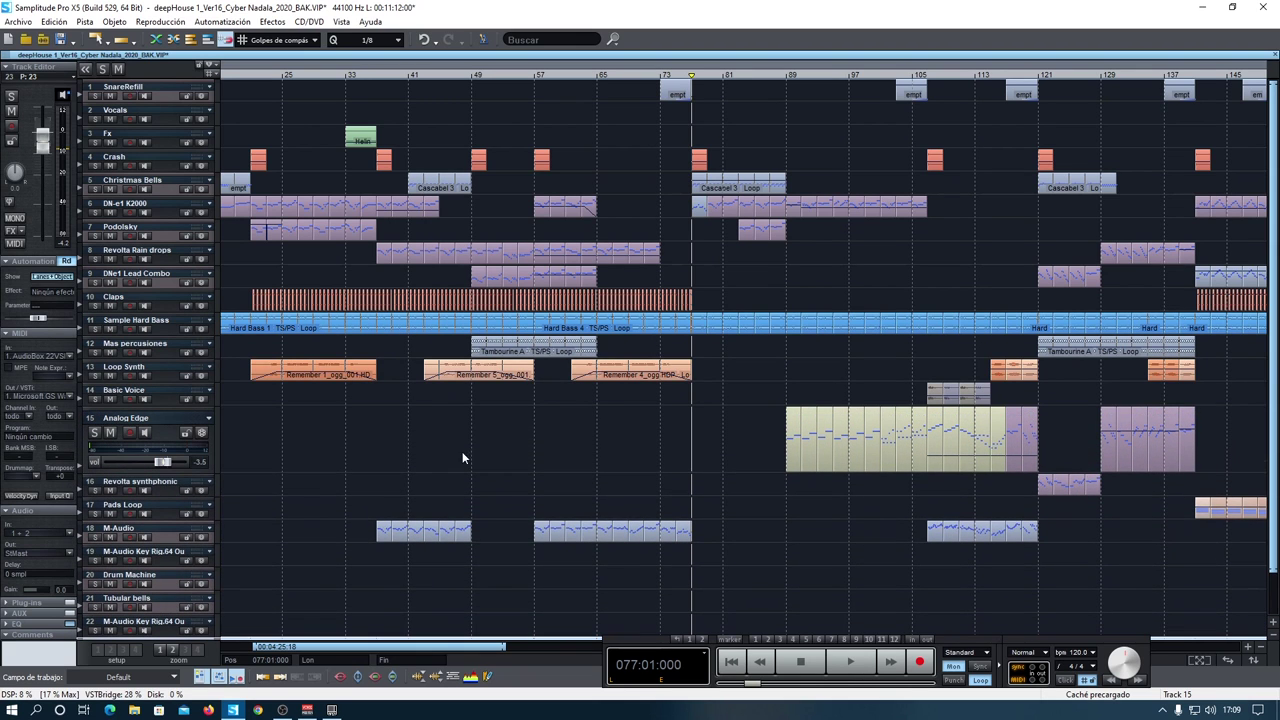
right_click(615, 446)
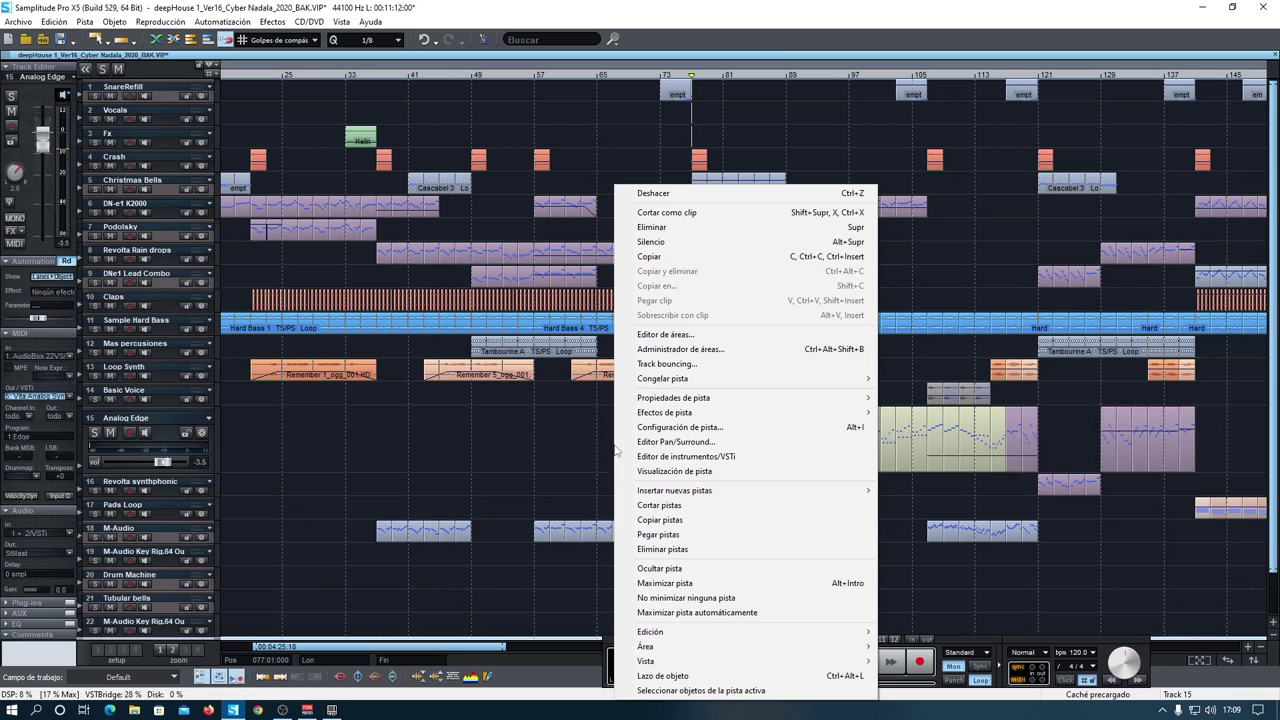
click(692, 456)
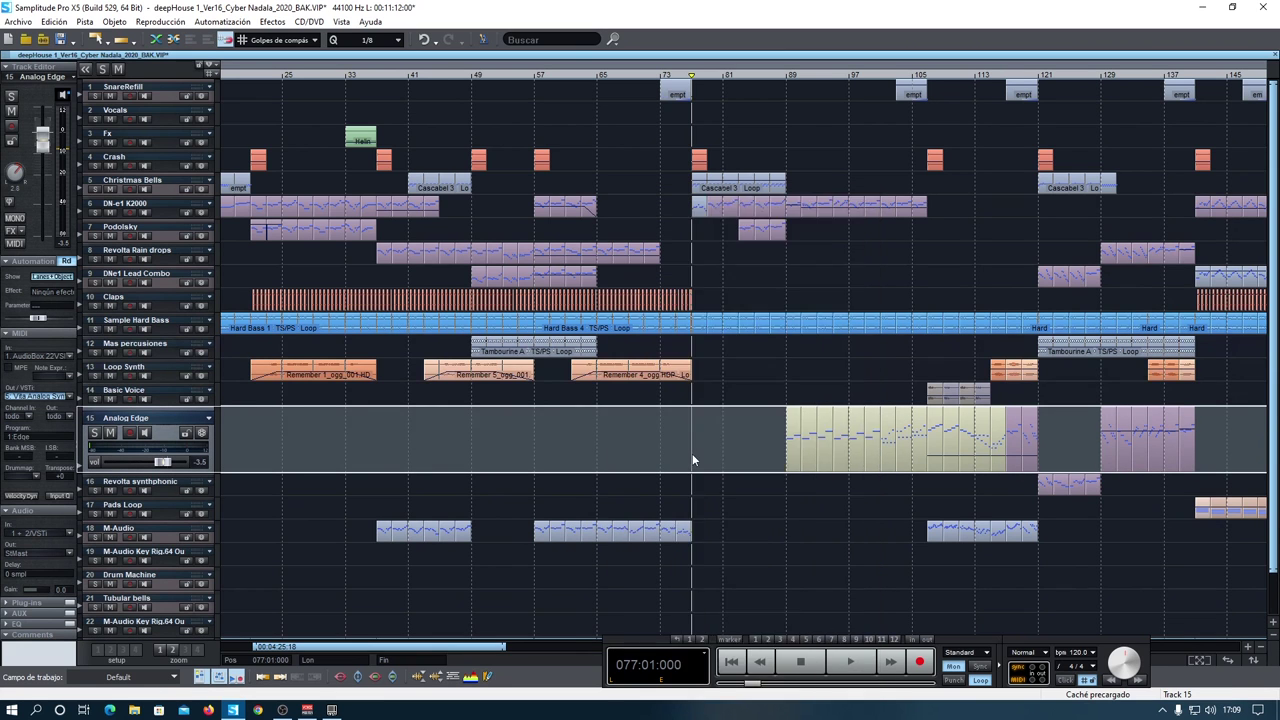
Move the playhead to bar 89, select the Analog Edge objects from there to bar 121, and open them in the MIDI editor.
drag(978, 222, 393, 137)
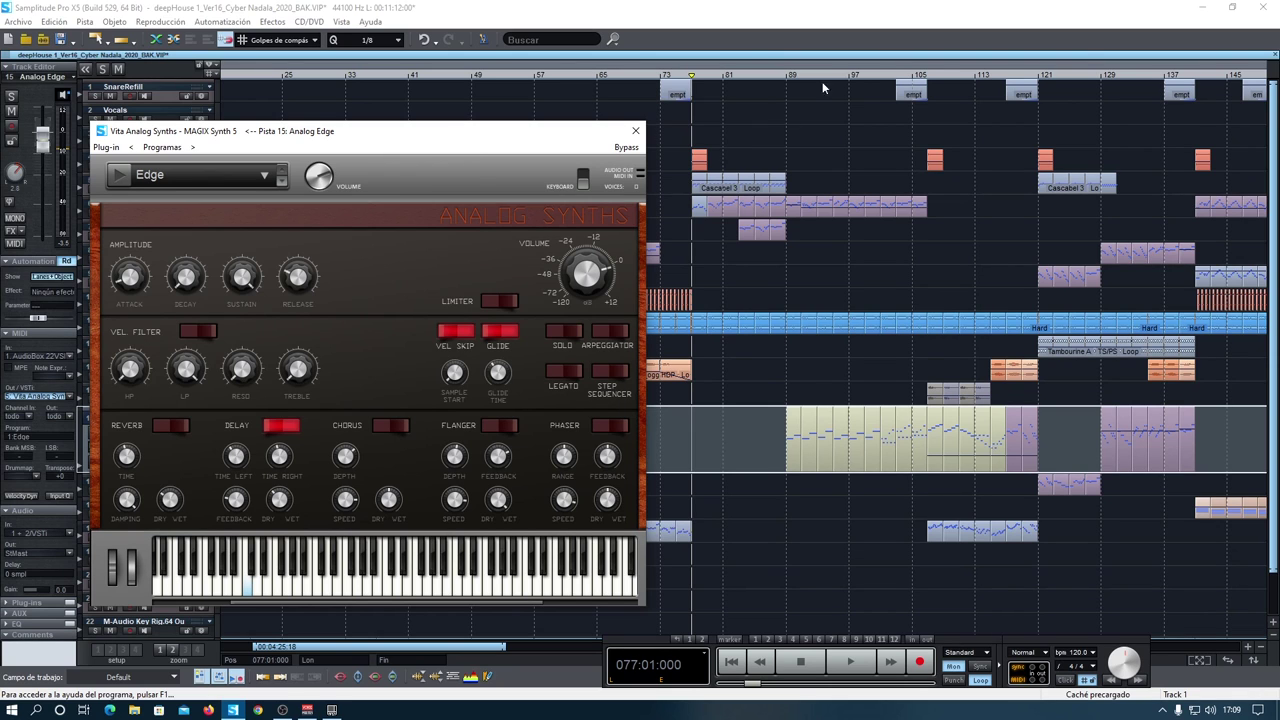
click(788, 78)
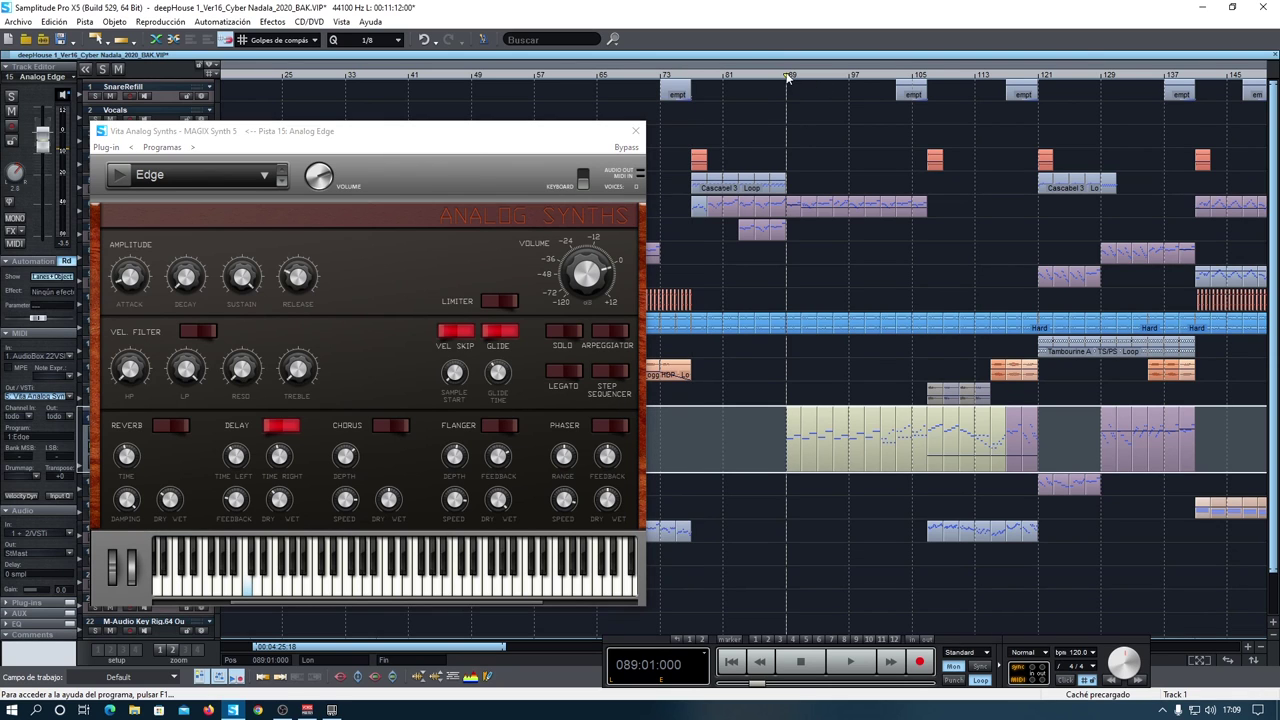
click(799, 464)
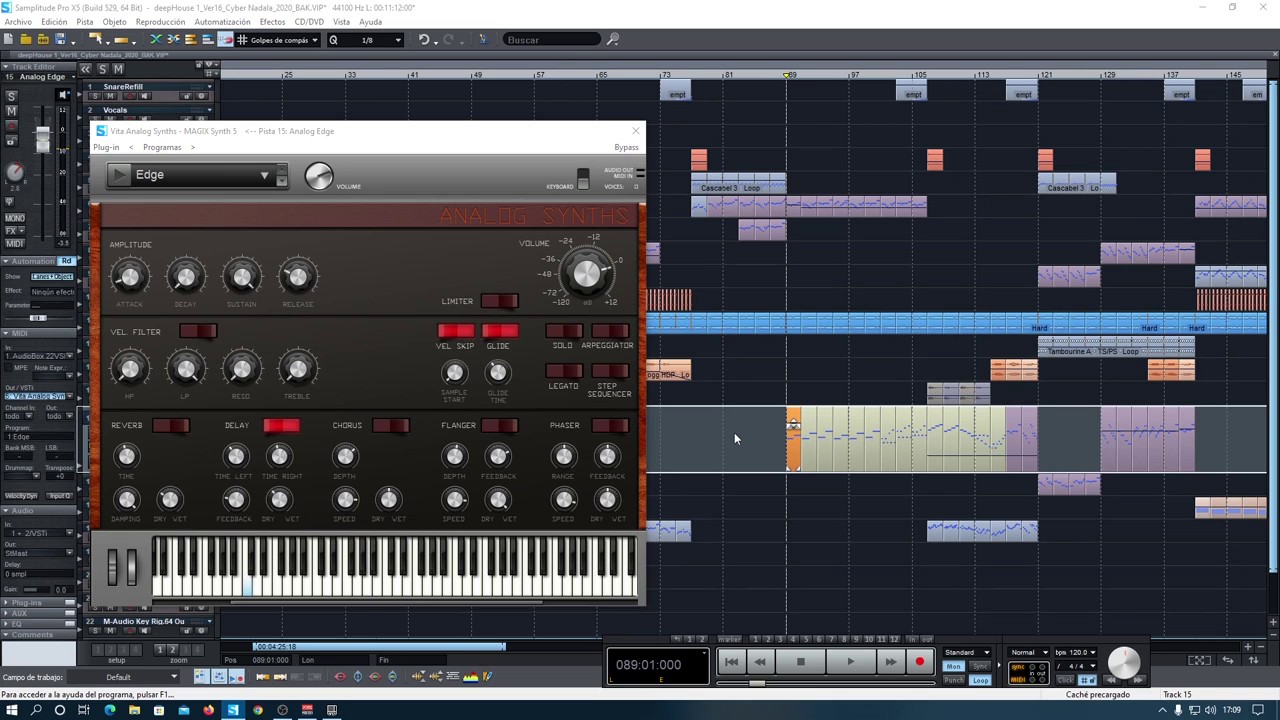
drag(763, 430, 1040, 456)
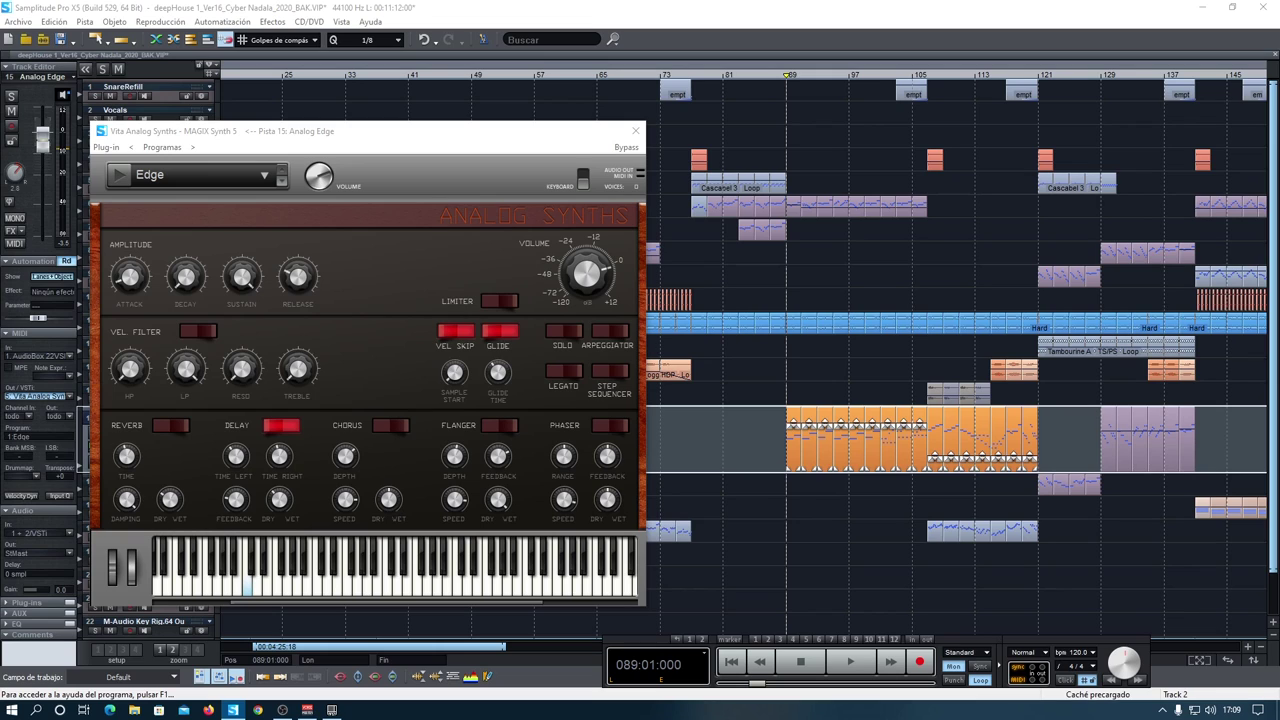
key(ctrl+o)
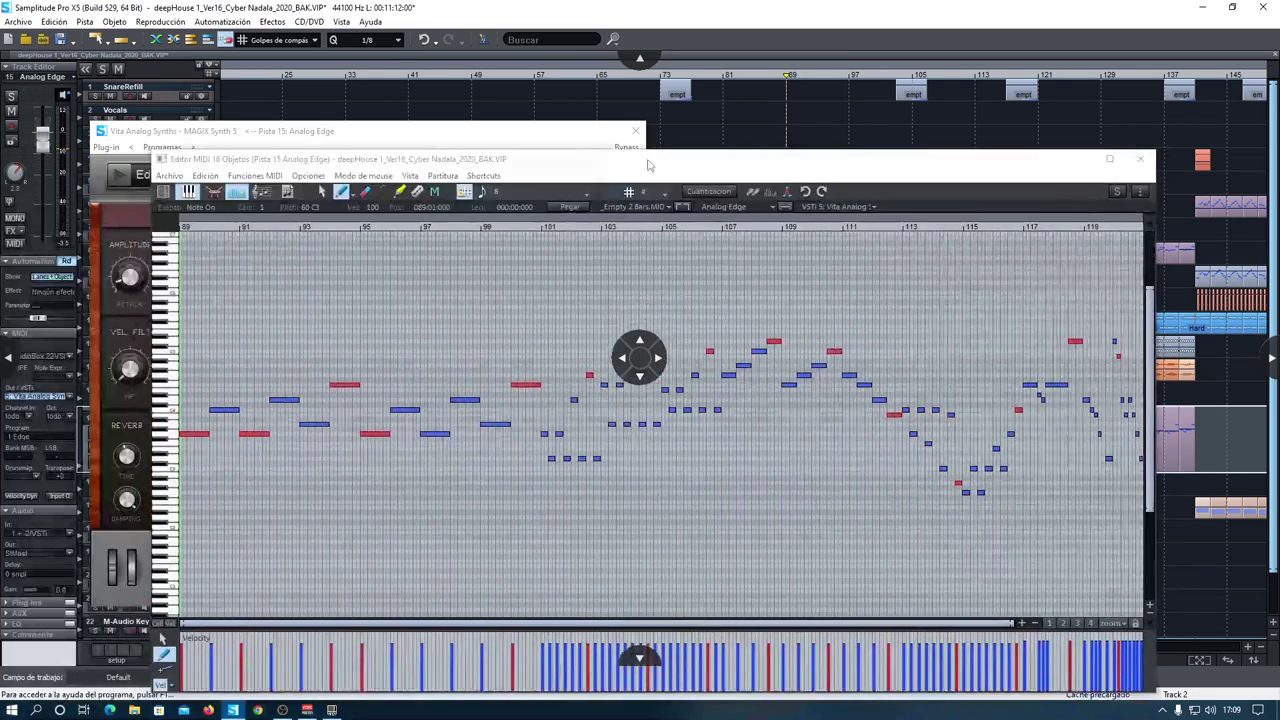
mouse_move(648, 165)
mouse_down()
mouse_move(597, 122)
mouse_move(650, 705)
mouse_move(655, 511)
mouse_move(658, 531)
mouse_up()
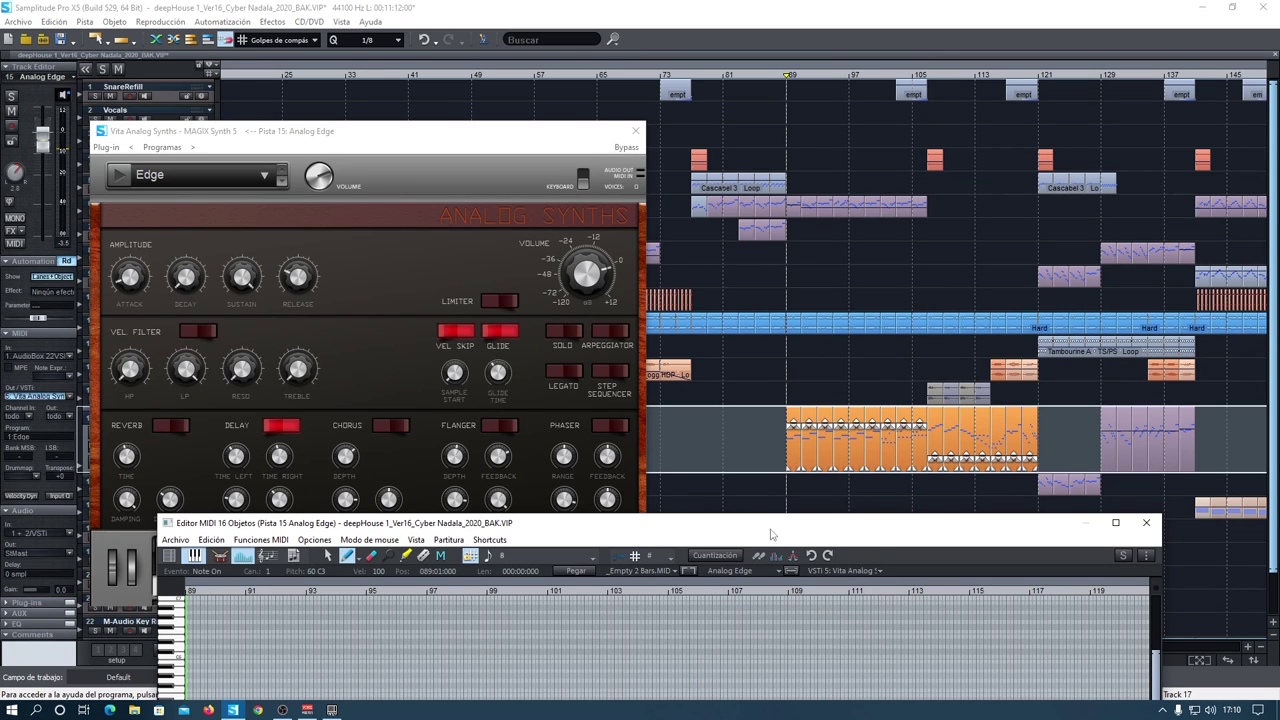
drag(771, 533, 990, 203)
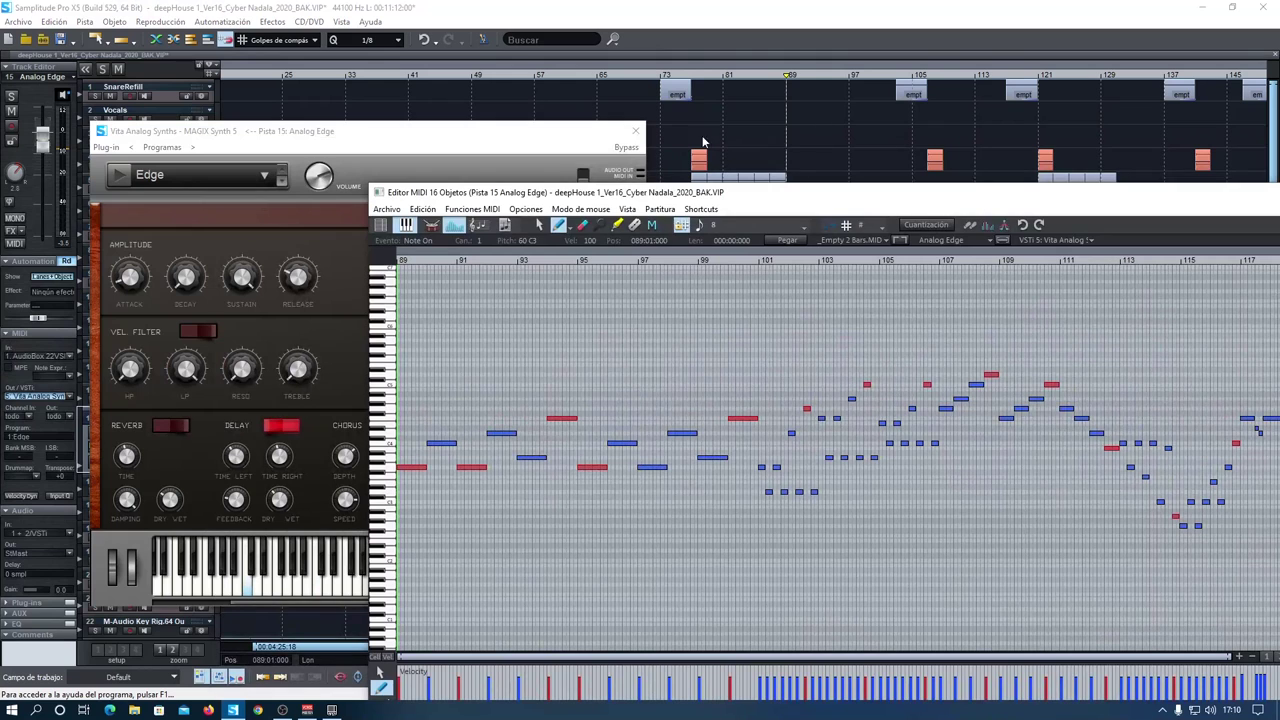
Audition the Edge preset by playing a run of notes on the Vita Analog Synths keyboard, and close the instrument.
drag(559, 127, 801, 124)
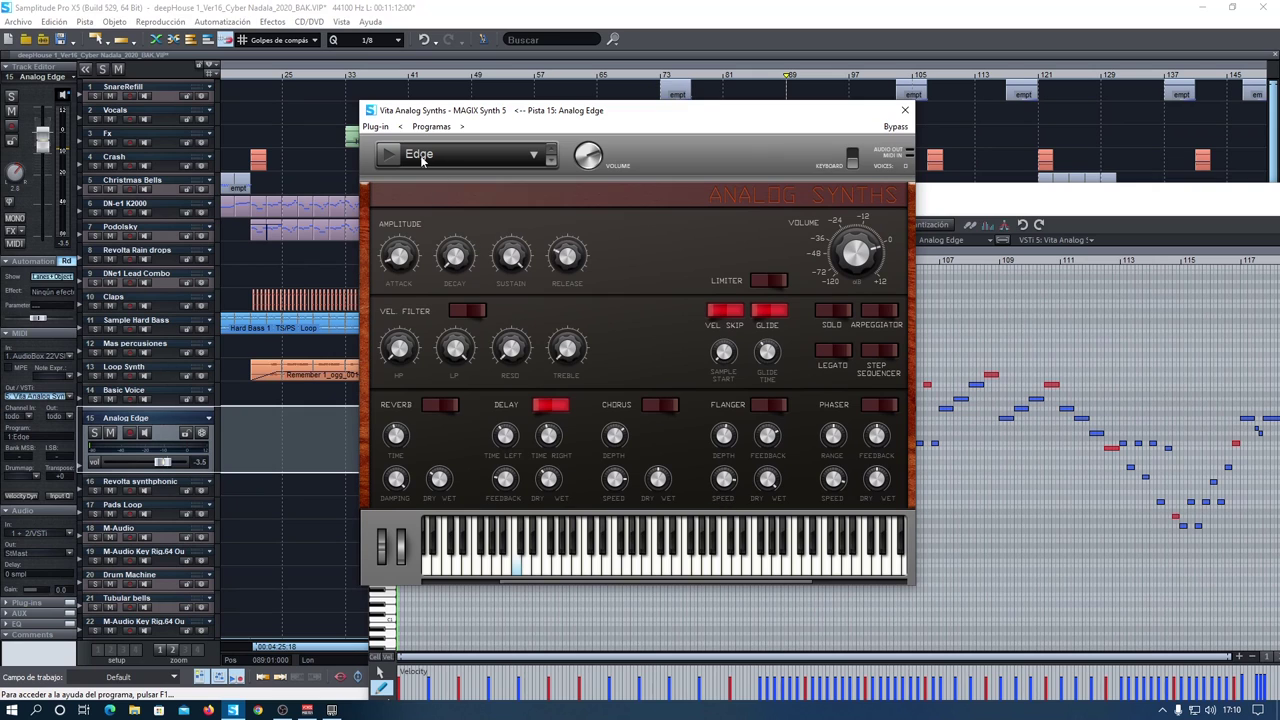
click(656, 572)
click(664, 572)
click(674, 572)
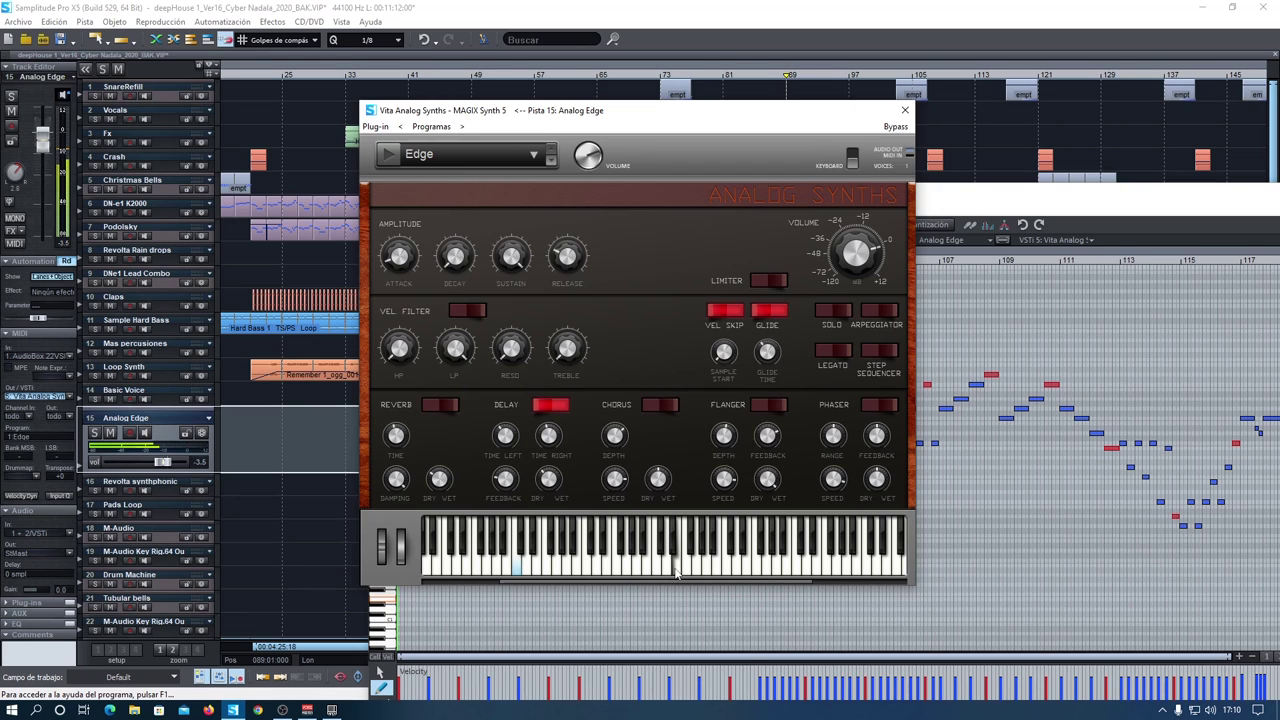
click(686, 572)
click(688, 572)
click(695, 573)
click(704, 572)
click(720, 571)
click(737, 570)
click(754, 569)
click(748, 562)
click(728, 565)
click(716, 568)
click(702, 570)
click(657, 568)
click(637, 568)
click(623, 568)
click(904, 110)
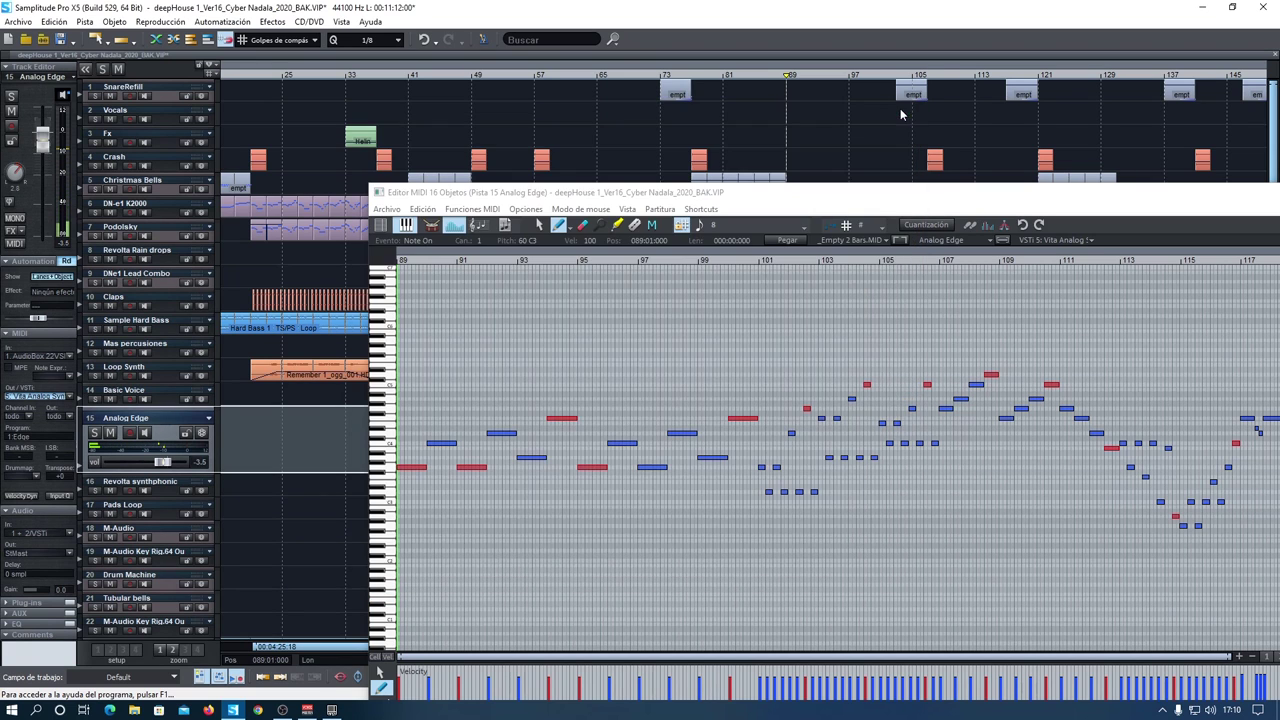
Mark the range from bar 89 to 120:04 and play the Analog Edge track in solo with its MIDI notes in view.
drag(840, 208, 528, 92)
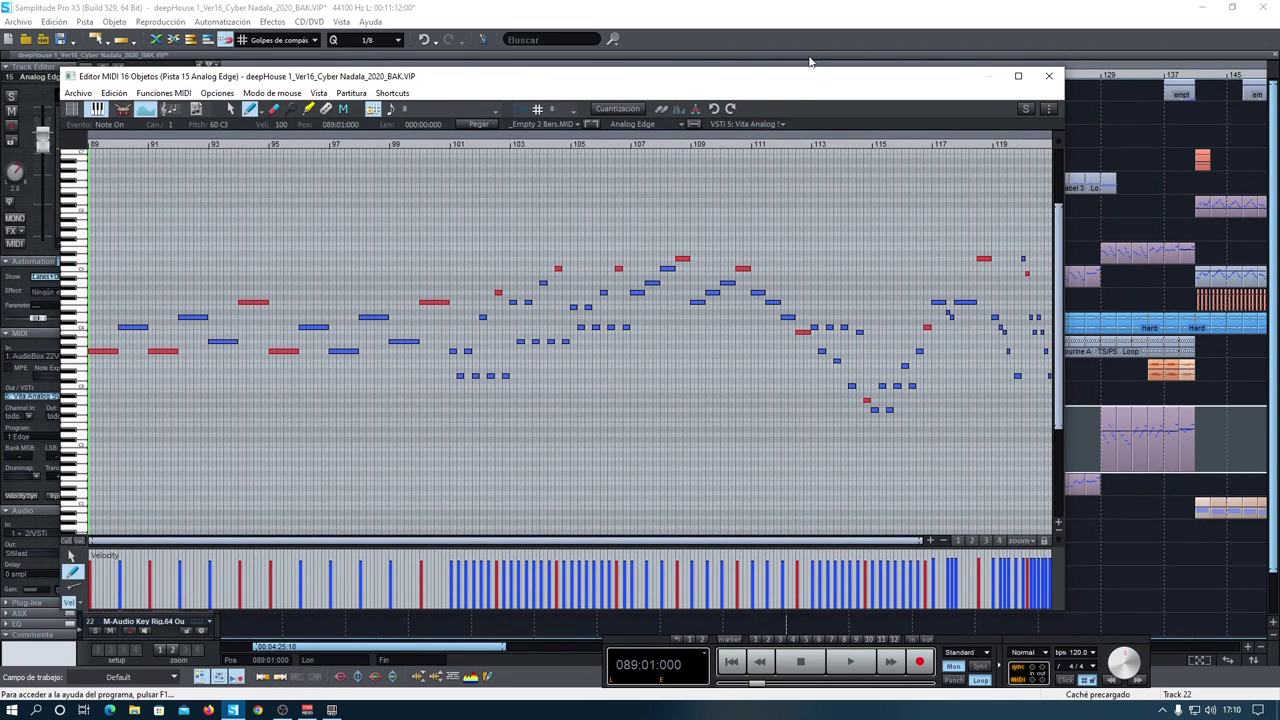
drag(801, 70, 812, 515)
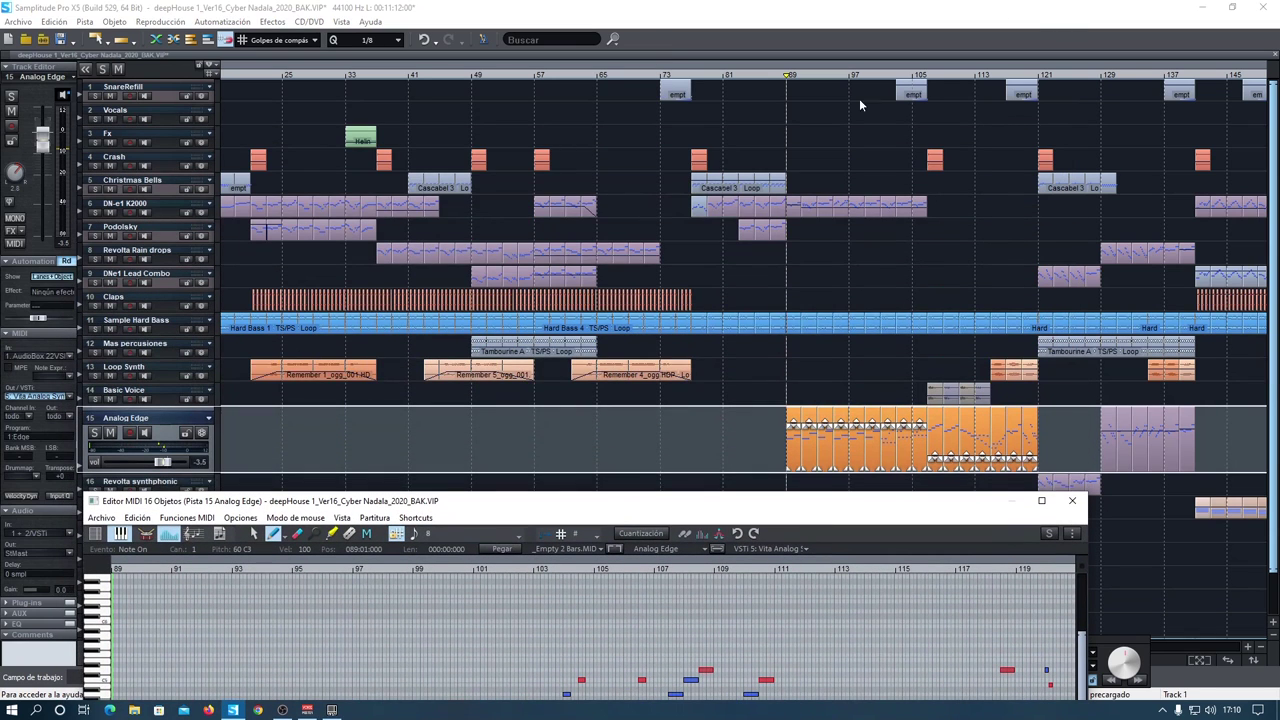
drag(788, 80, 1028, 80)
click(95, 433)
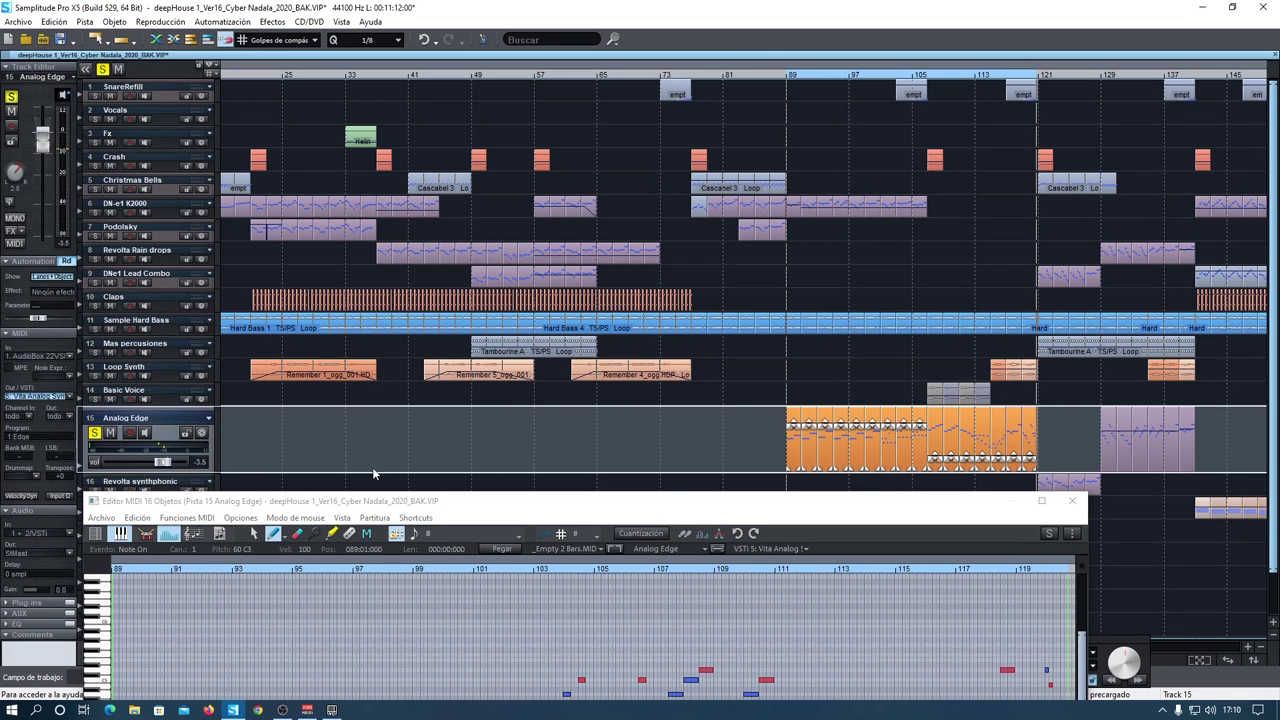
drag(590, 510, 729, 95)
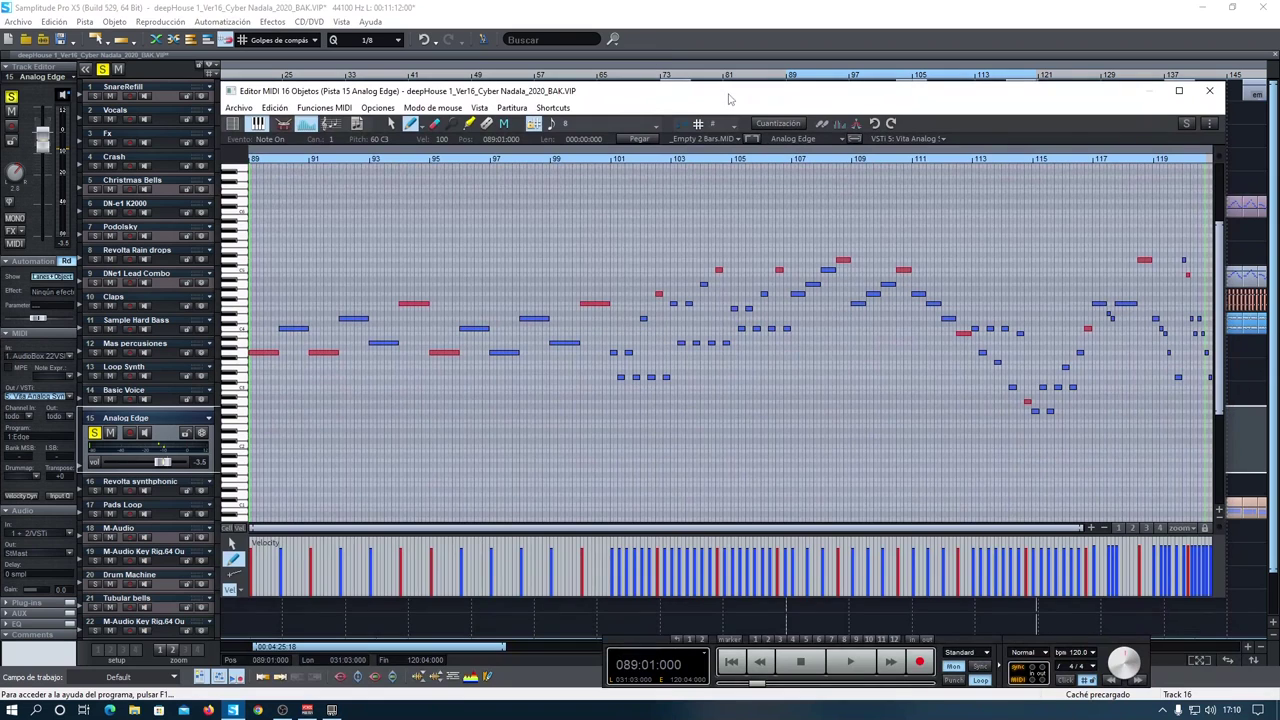
click(851, 666)
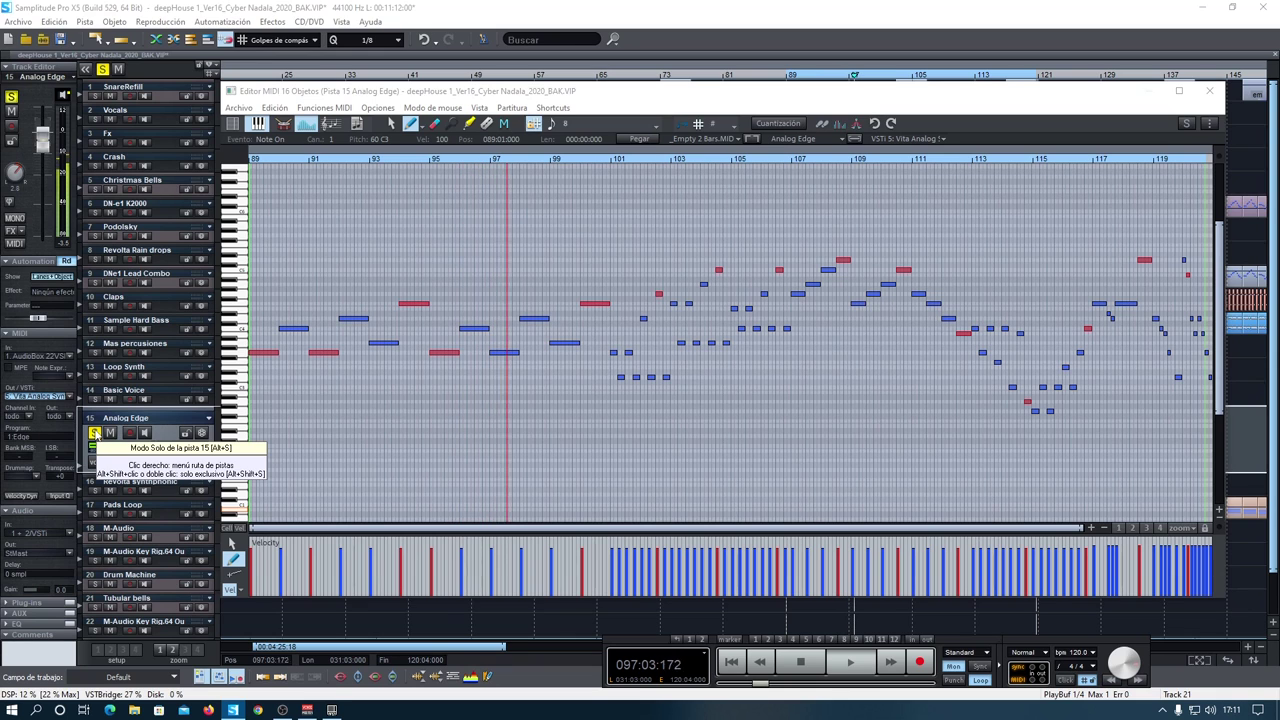
Set the play position to 101:03, cancel the Analog Edge solo to hear the full mix over the arrangement, and stop playback.
click(629, 159)
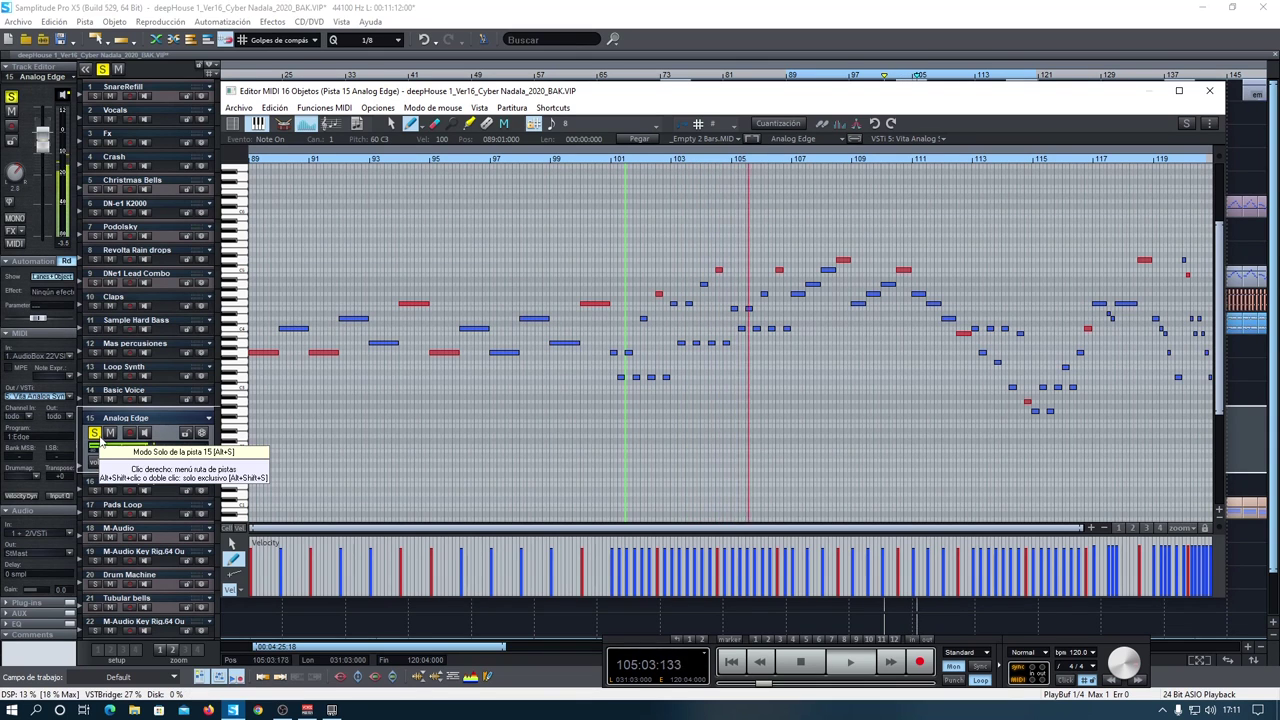
click(95, 434)
drag(914, 101, 240, 287)
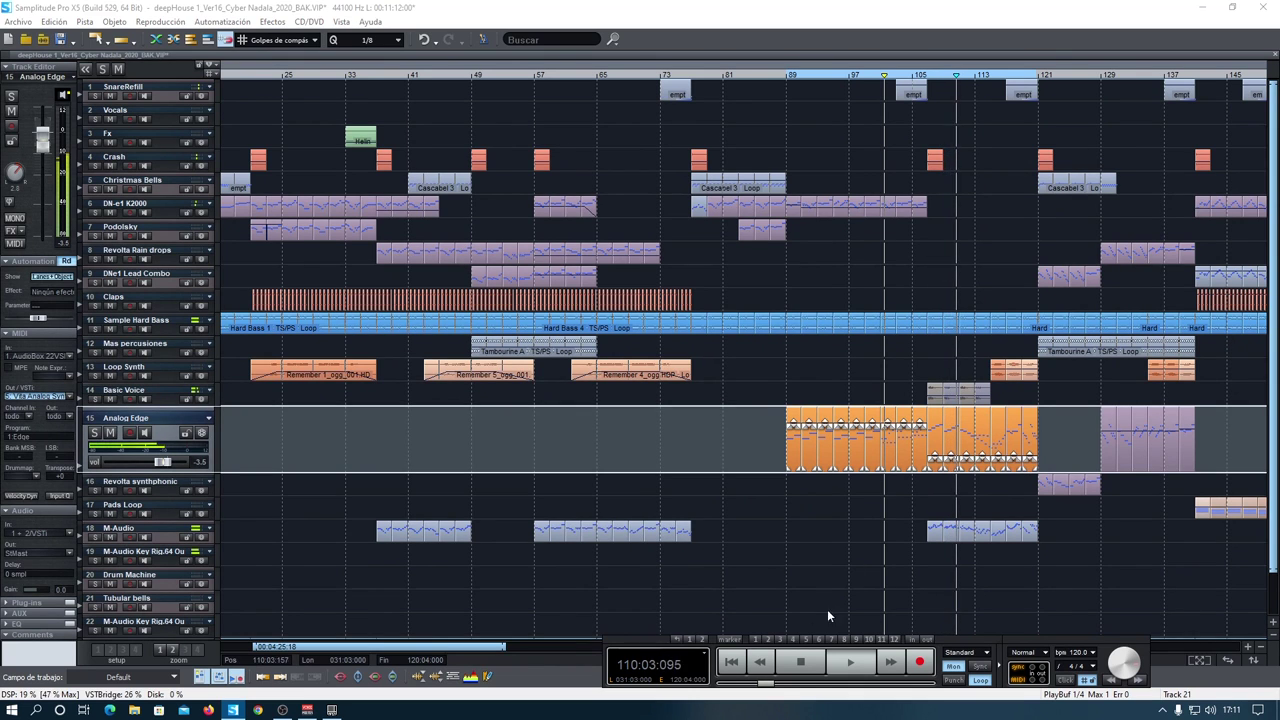
key(space)
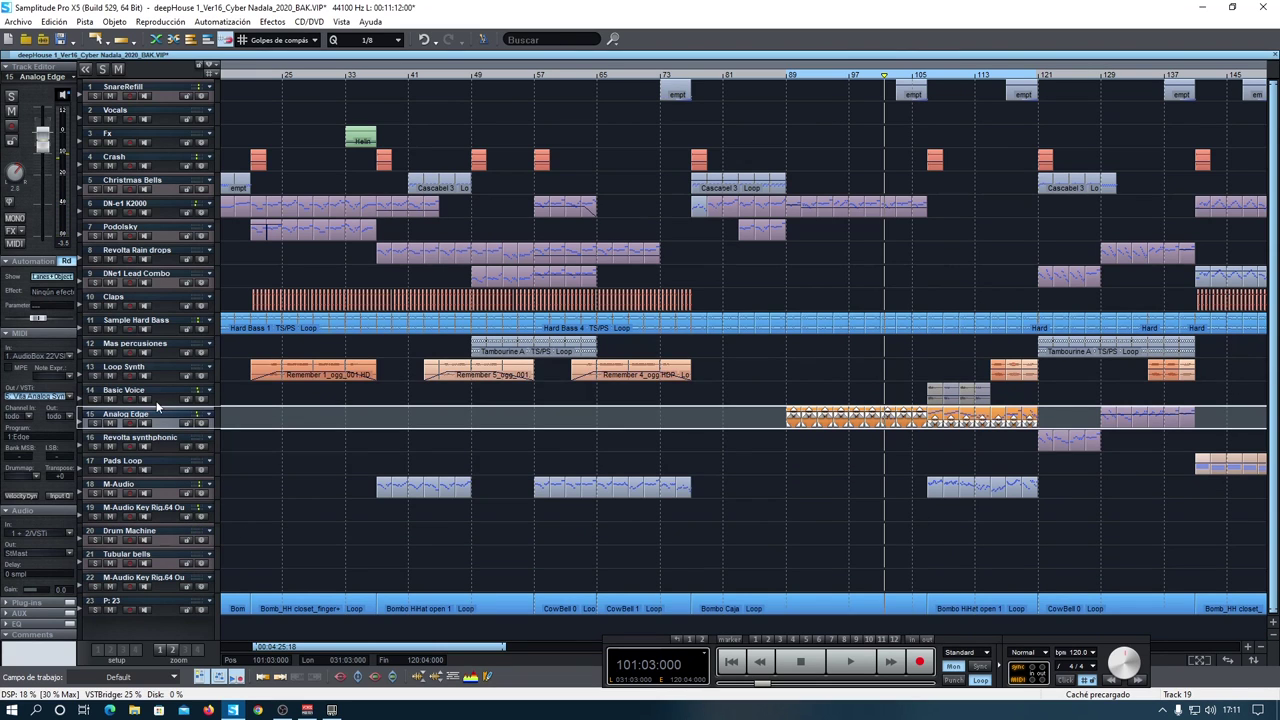
Enlarge the Basic Voice track, mark the range from bar 107 to bar 115, and play it in solo.
drag(153, 400, 156, 474)
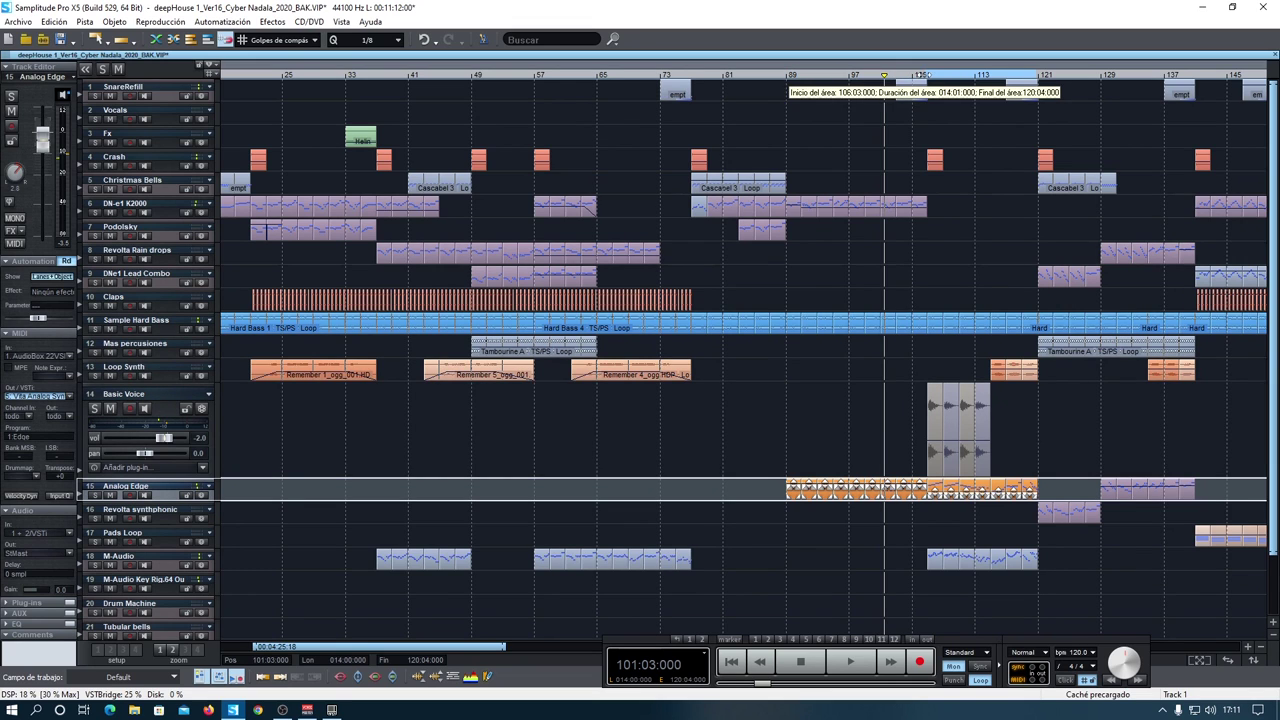
drag(909, 75, 992, 80)
click(928, 80)
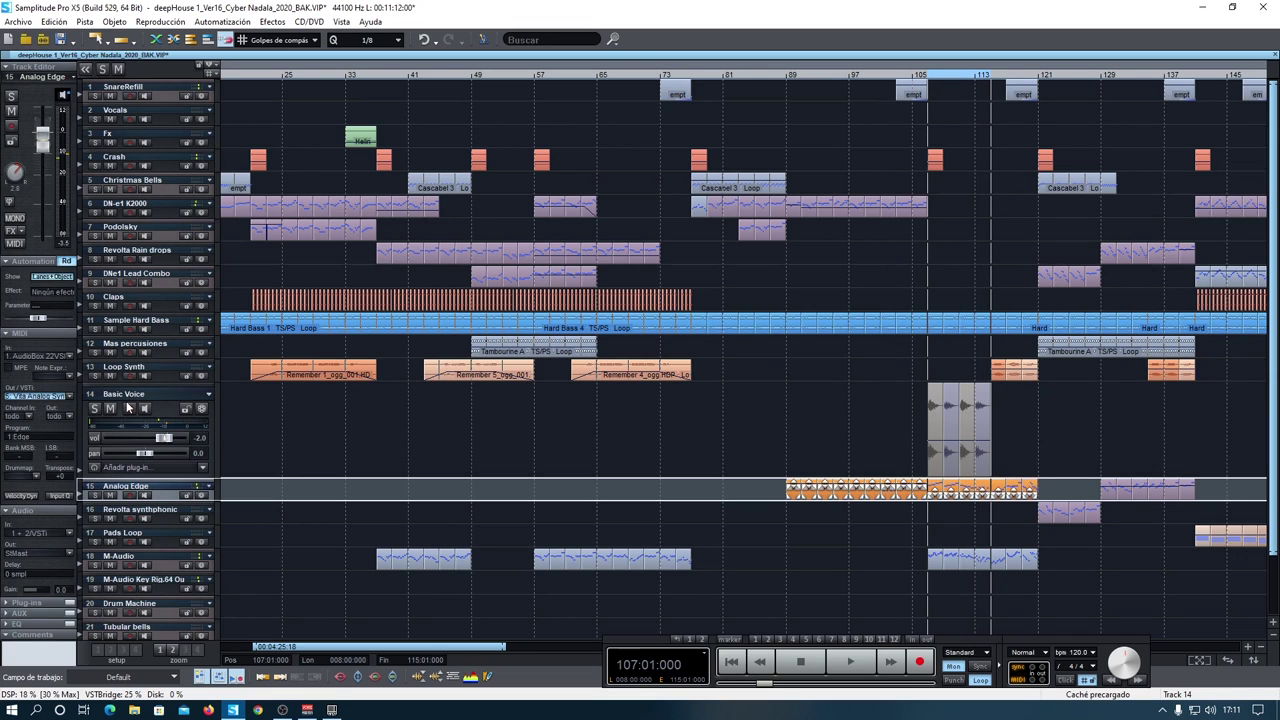
click(97, 410)
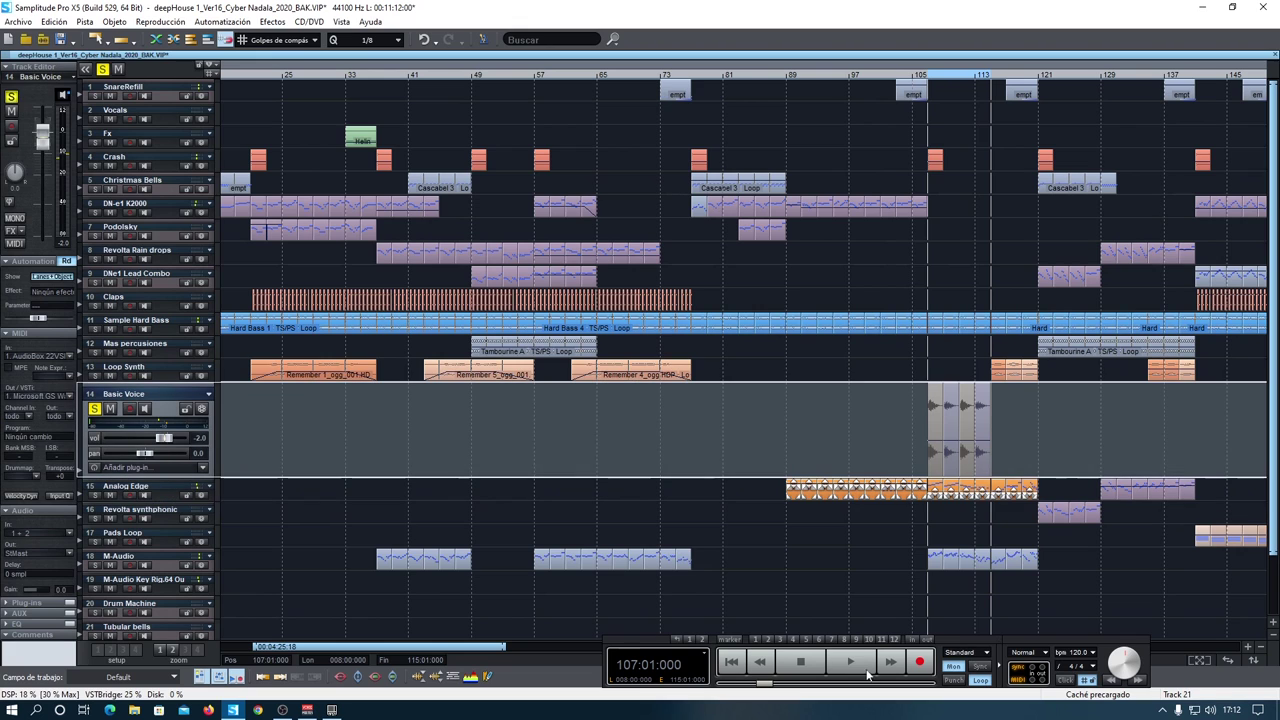
click(850, 662)
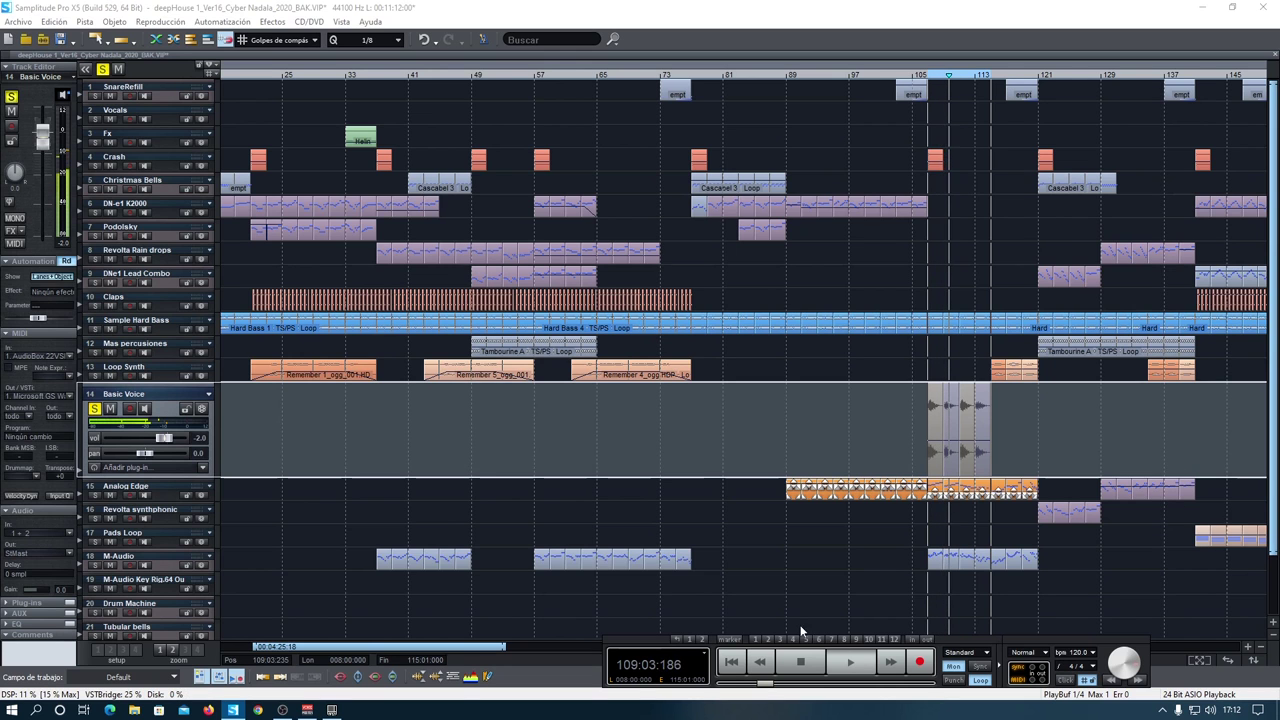
Examine the Basic Voice clips up close during playback, moving the transport window clear of them, and cancel the track's solo.
click(1247, 647)
click(1248, 646)
click(1248, 646)
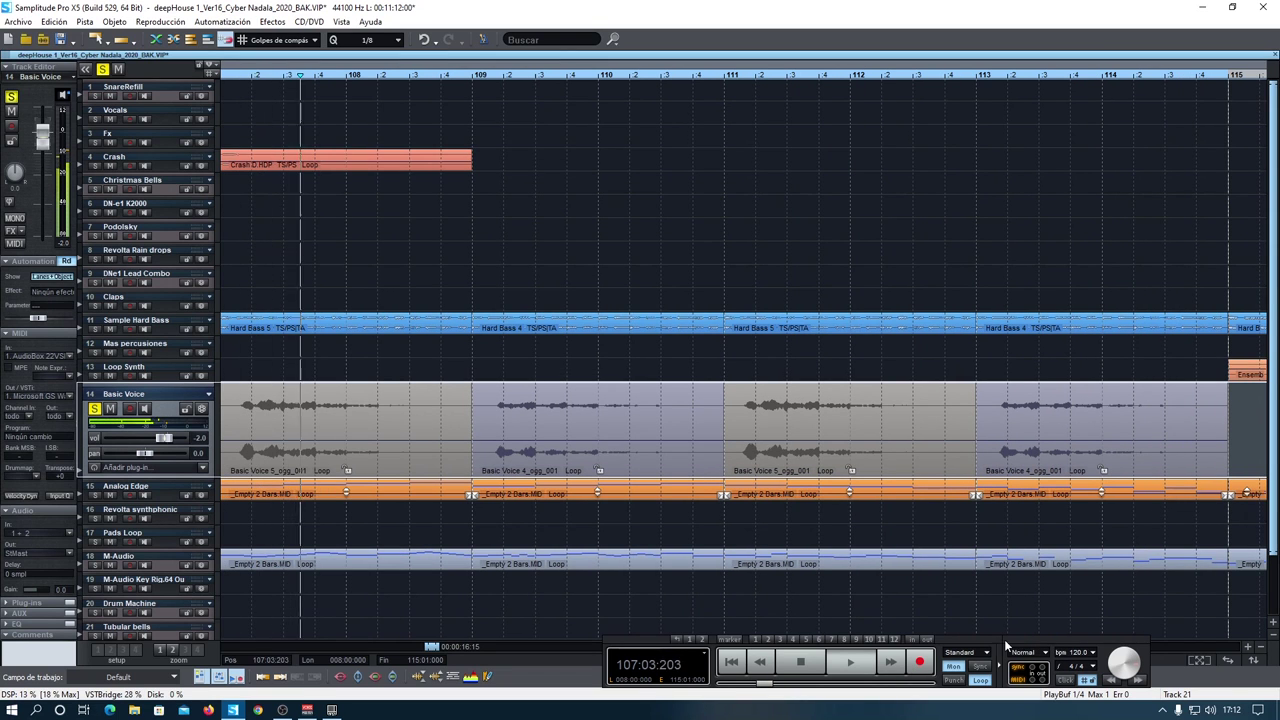
drag(978, 641, 414, 603)
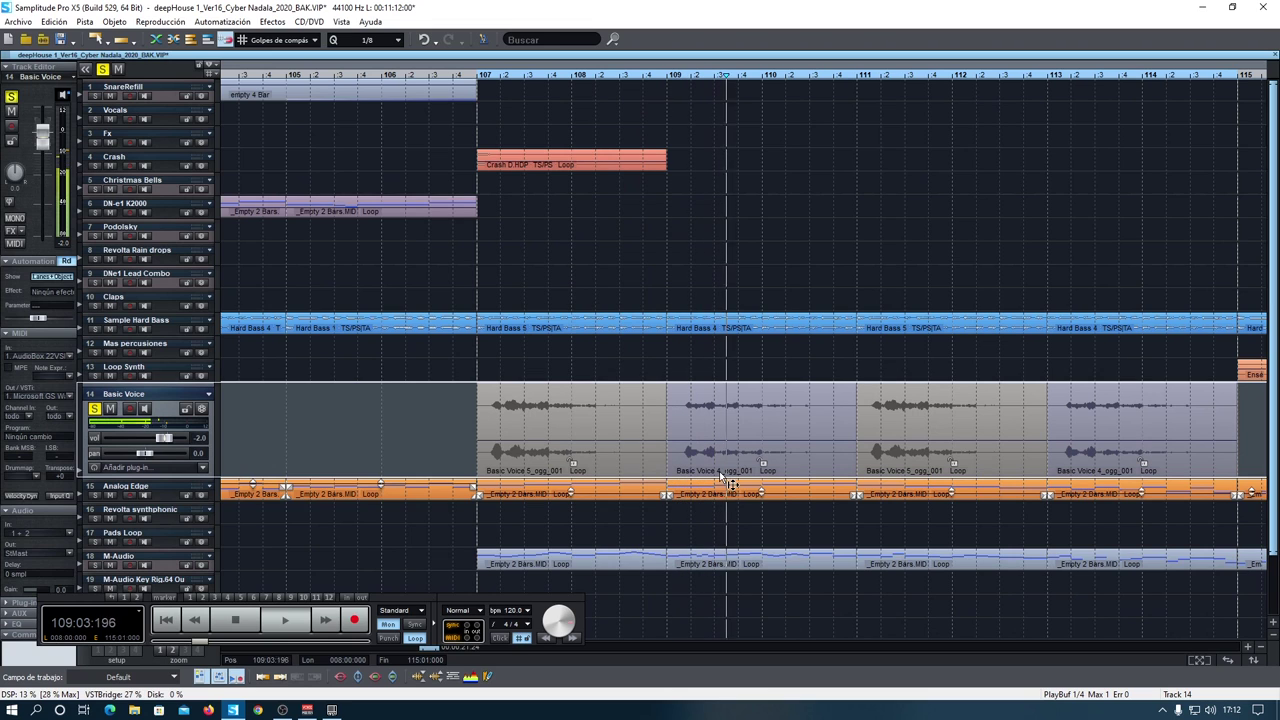
click(97, 409)
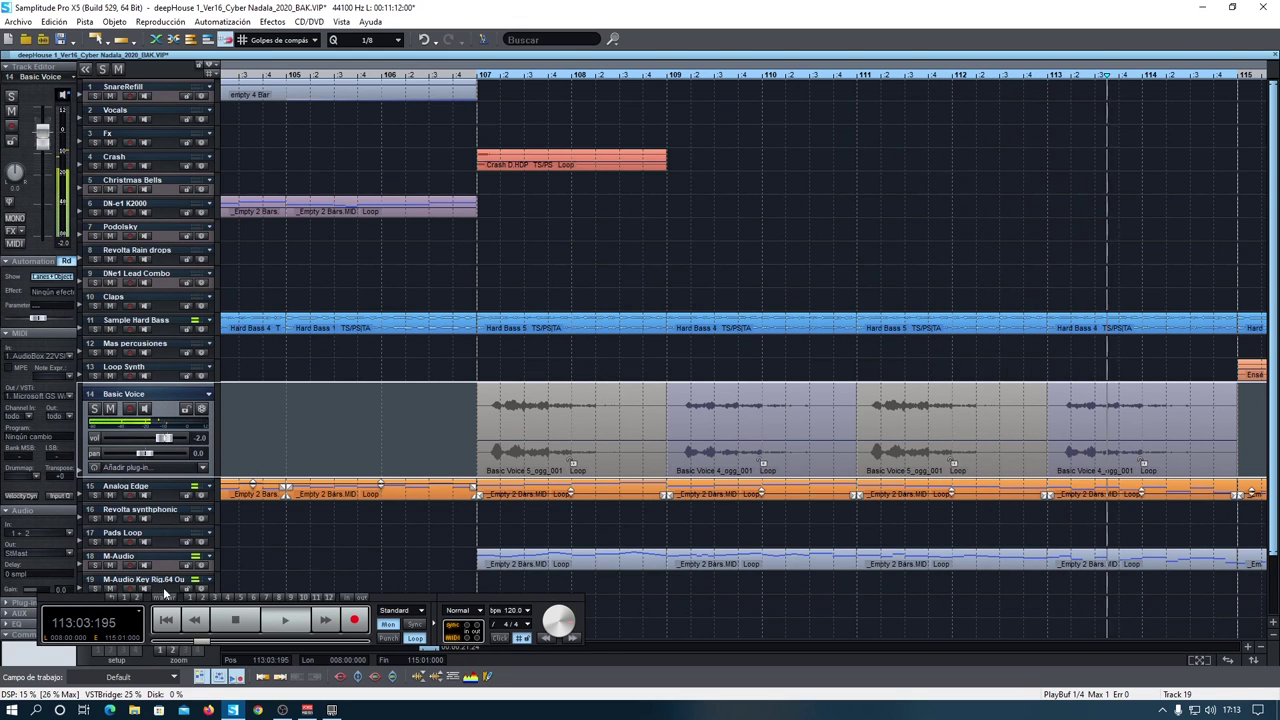
Enlarge the M-Audio track, listen to it in solo, return to the full mix, and stop playback.
drag(165, 581, 163, 588)
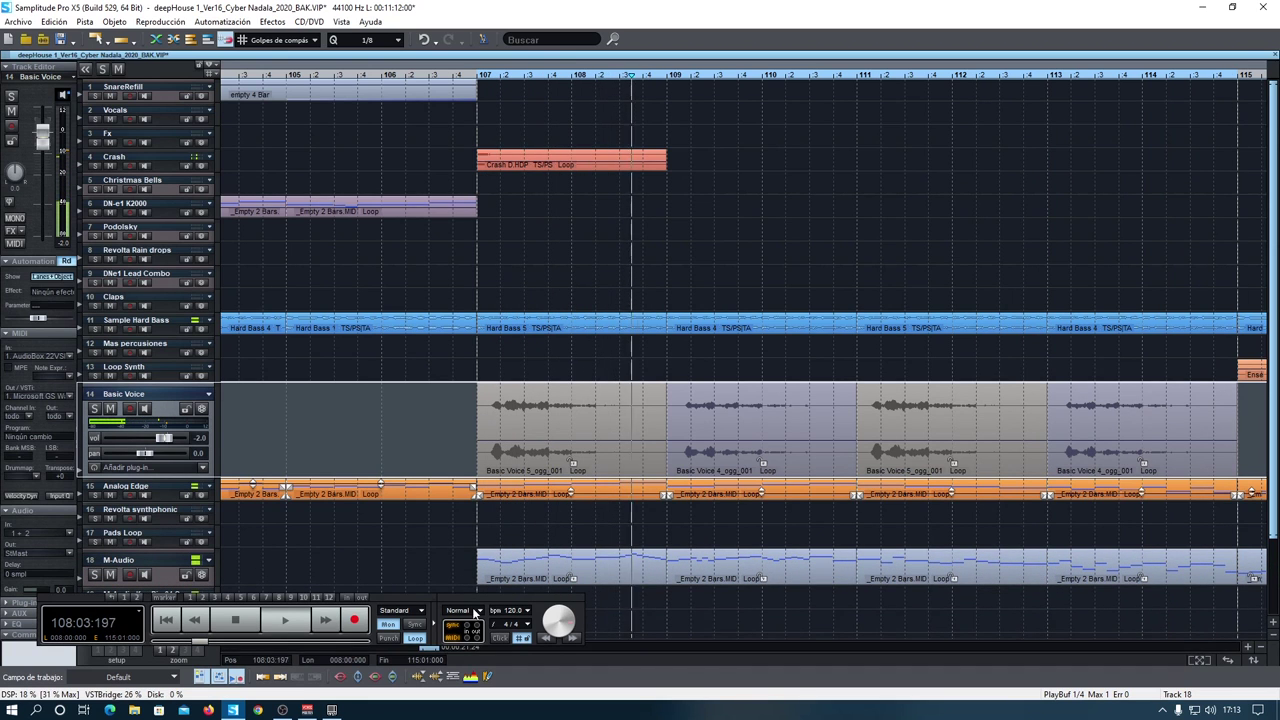
click(94, 574)
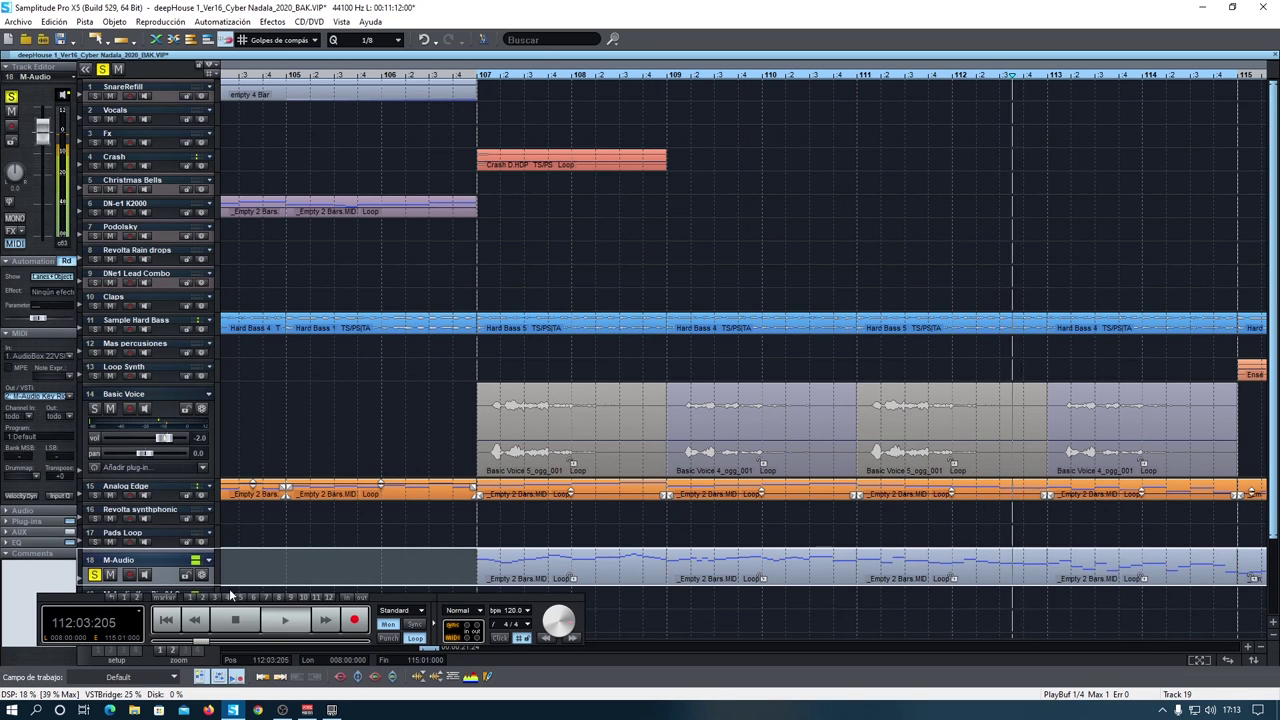
click(94, 576)
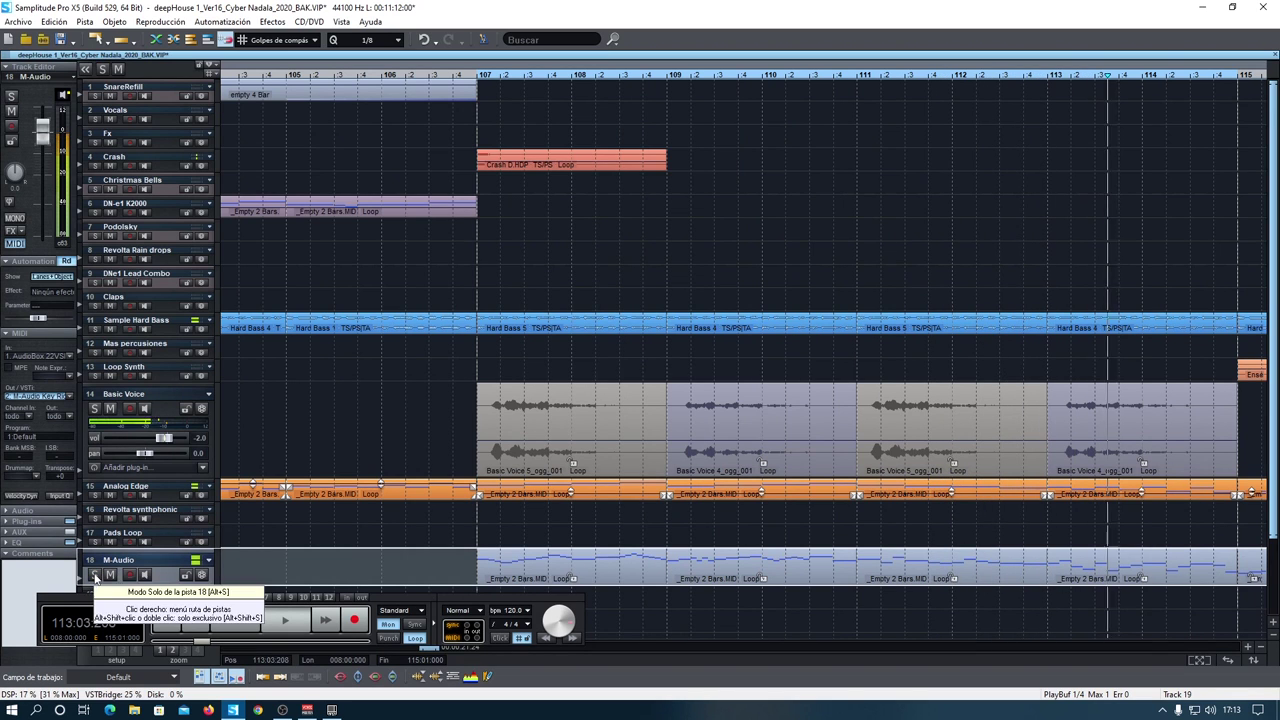
click(235, 621)
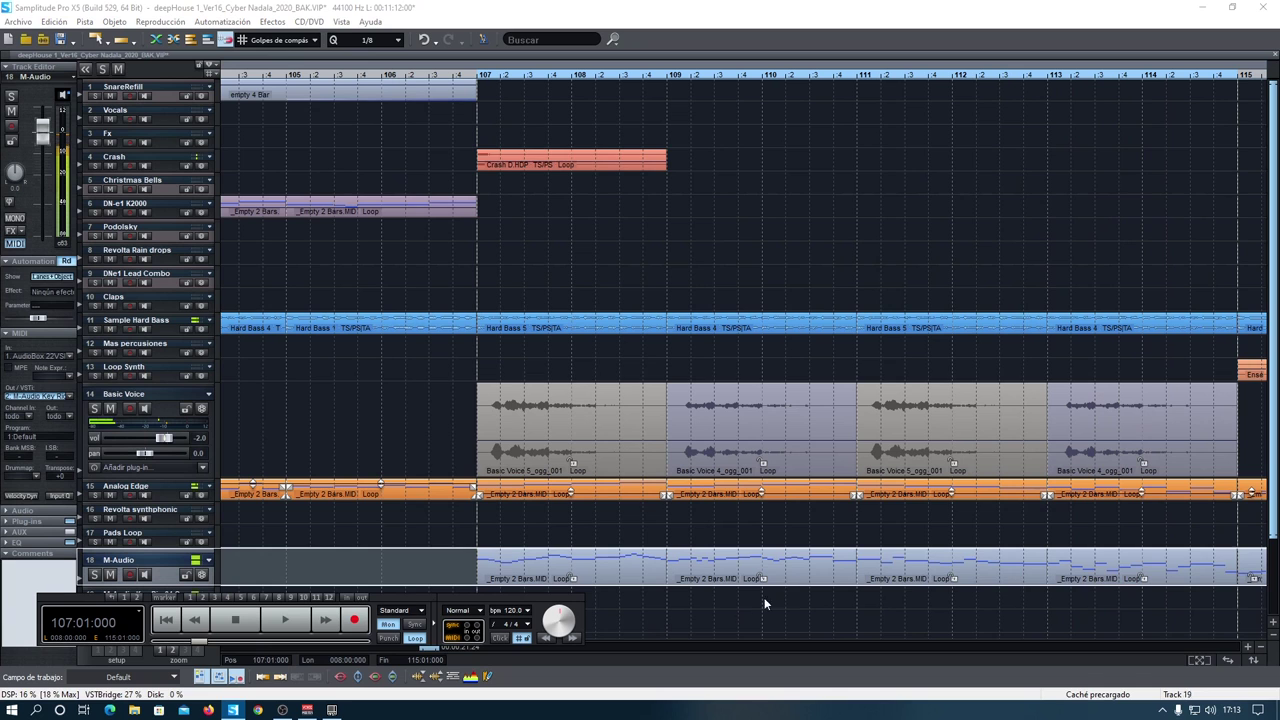
Reset all tracks to minimum height and zoom the timeline out to an overview of the whole arrangement.
drag(150, 478, 150, 407)
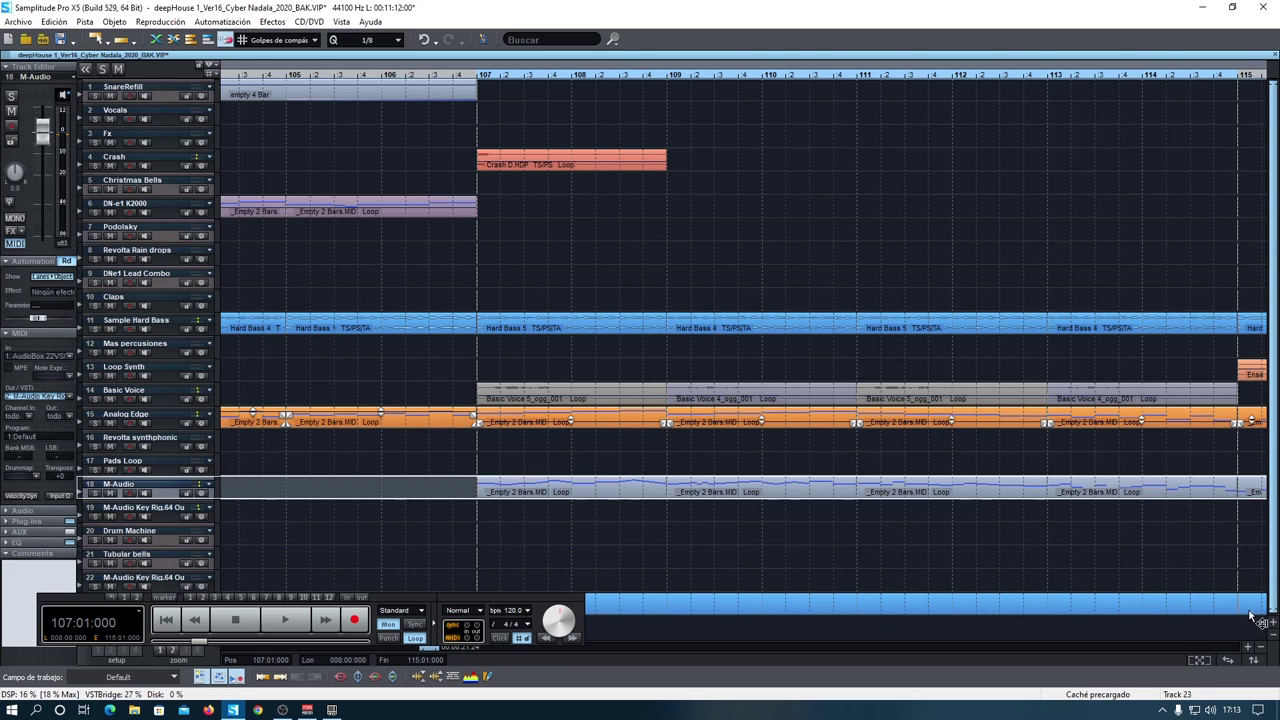
click(1262, 650)
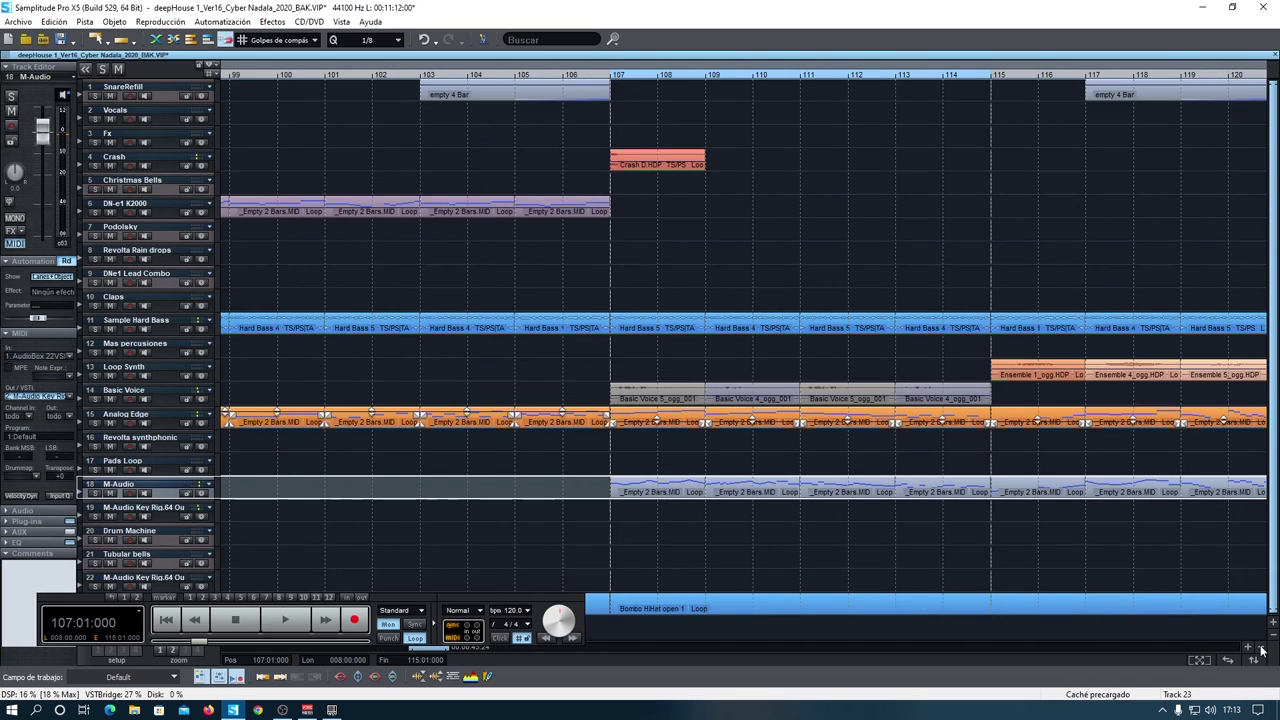
click(1262, 650)
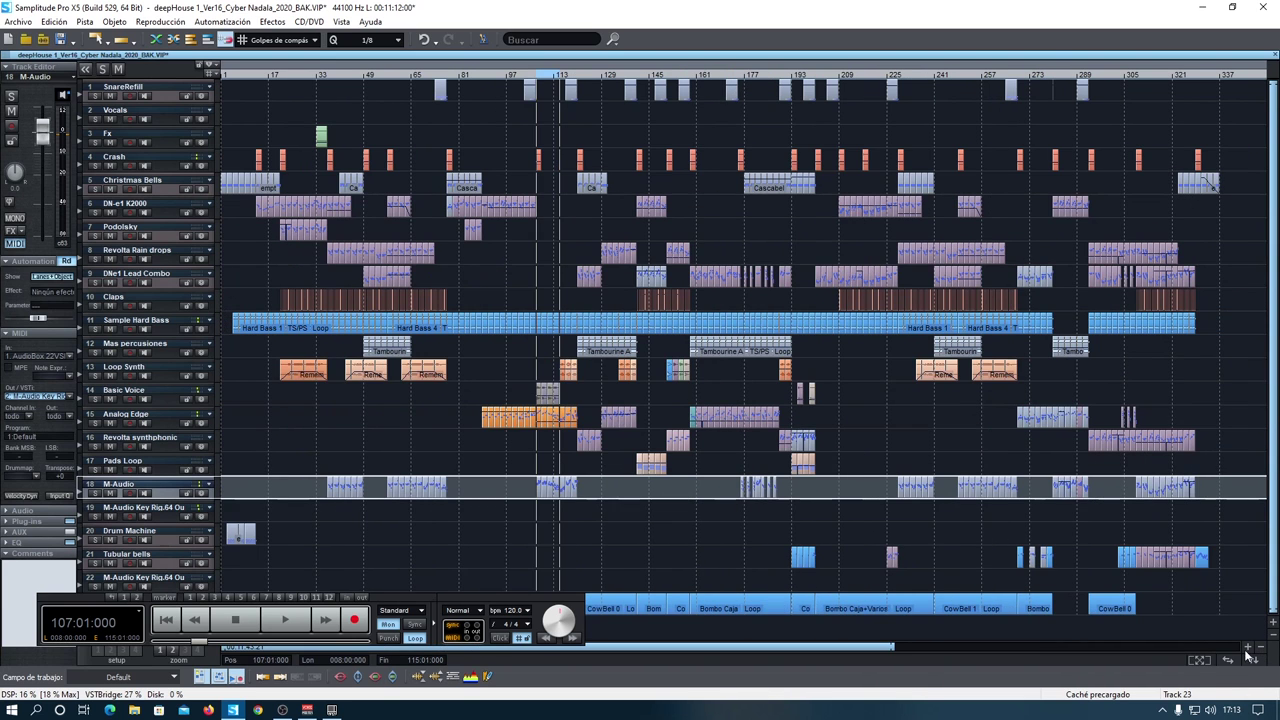
Clear the marked range, place the playhead at 193:02, and zoom the timeline in around bars 182 to 204.
drag(840, 653, 964, 633)
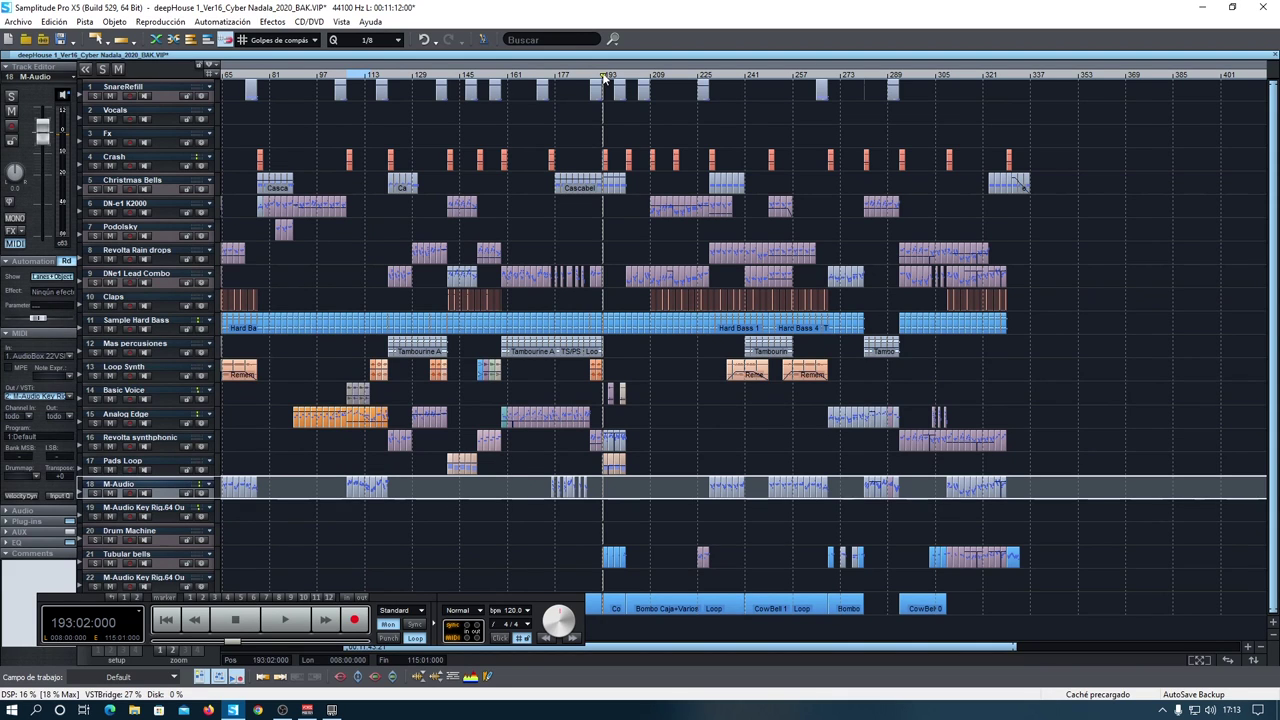
drag(1015, 645, 746, 648)
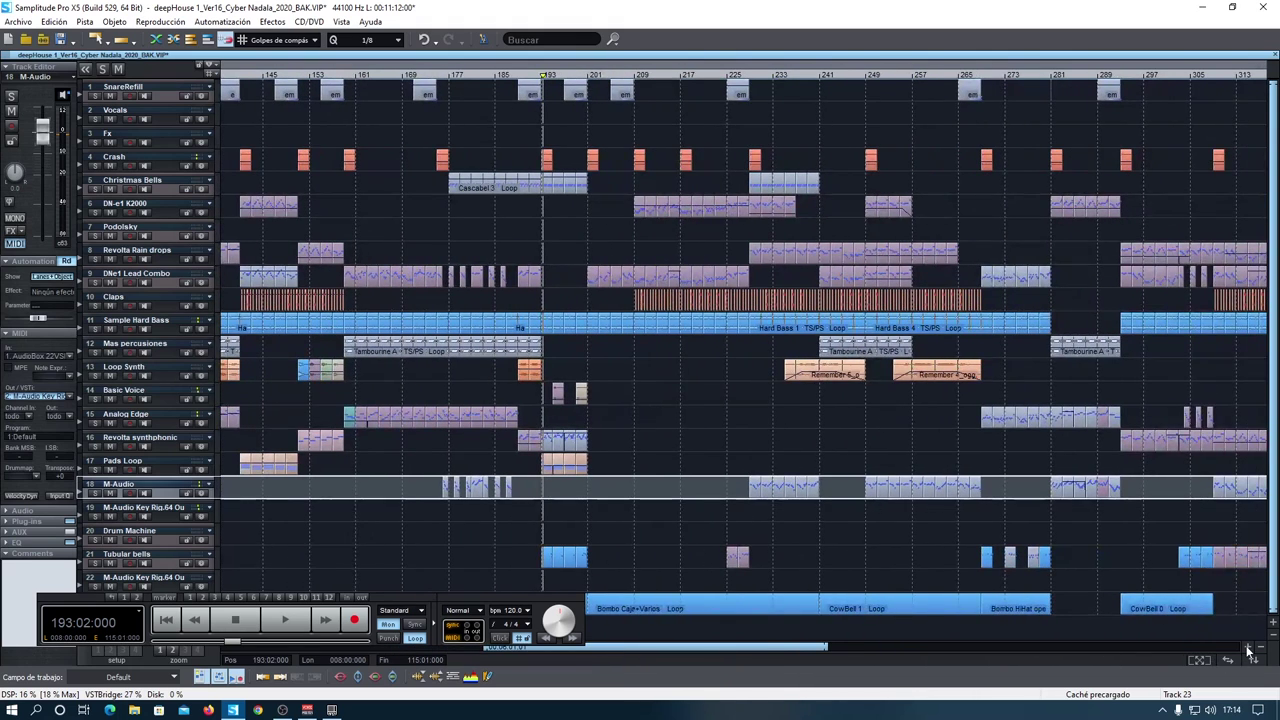
click(1248, 650)
click(1248, 650)
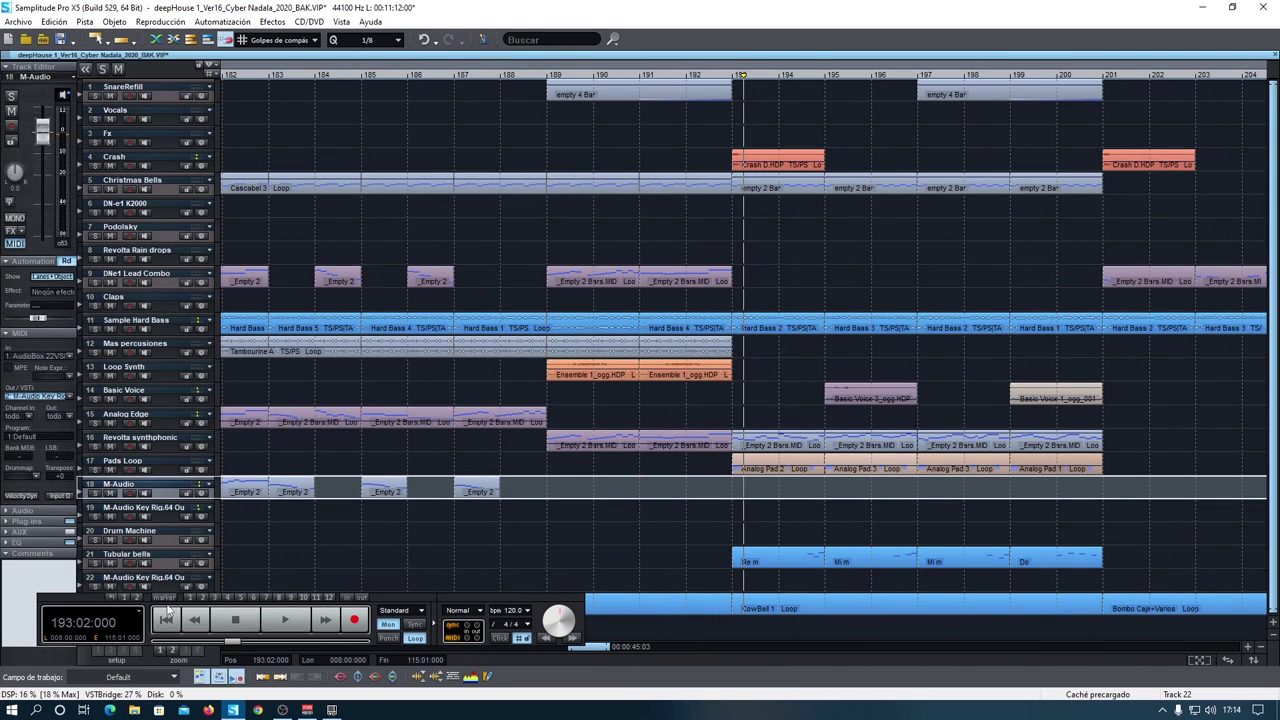
Enlarge the Tubular bells track, examine its Re m clip in the MIDI editor, and move the editor window clear of the arrangement.
drag(157, 567, 153, 590)
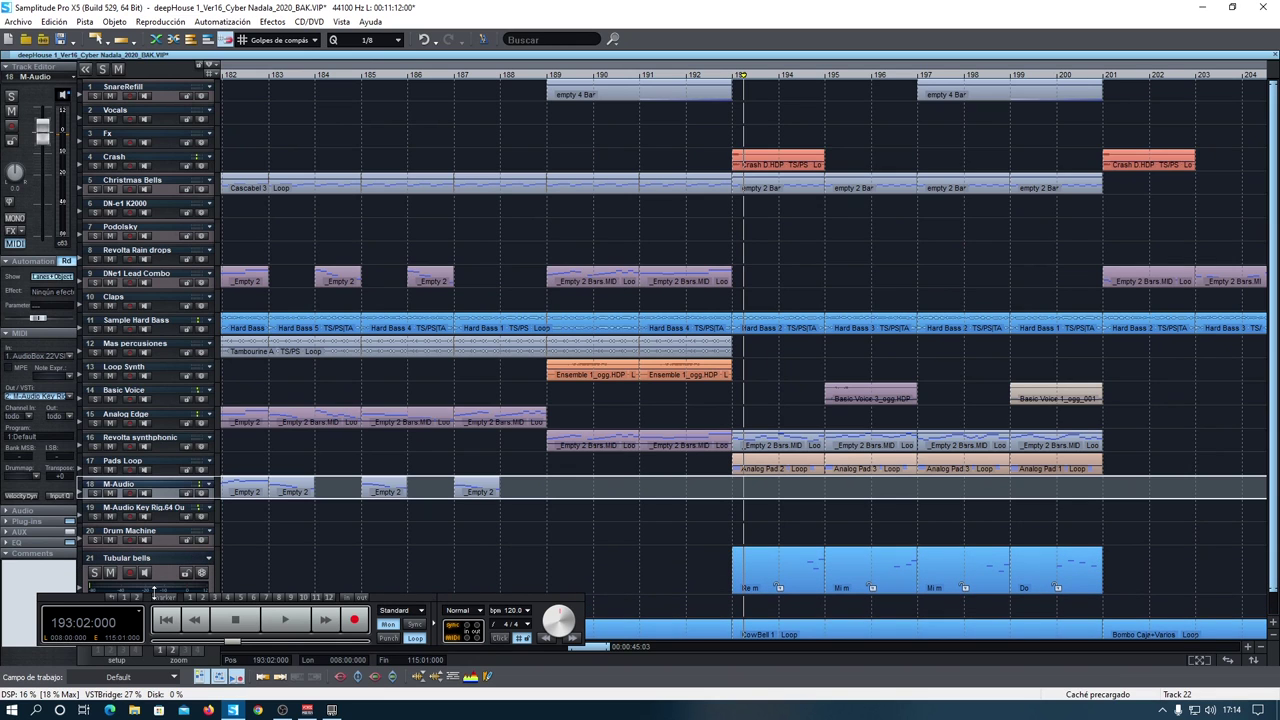
click(781, 580)
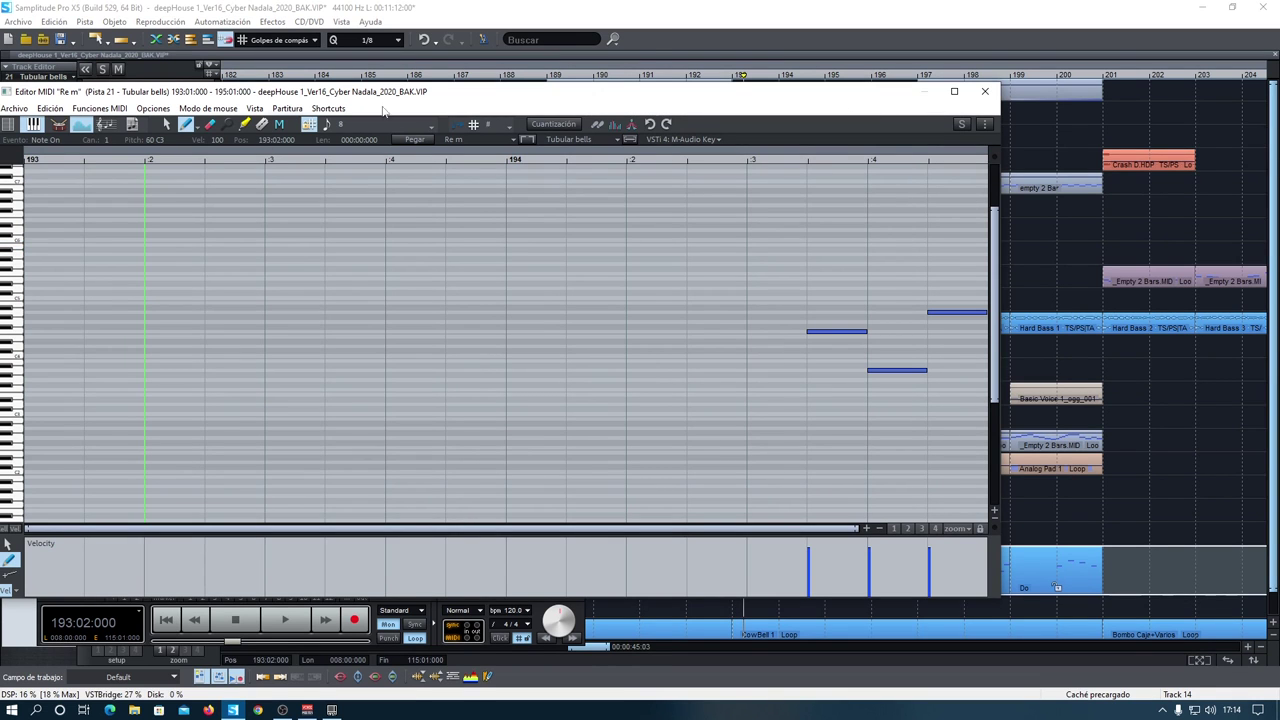
key(ctrl+o)
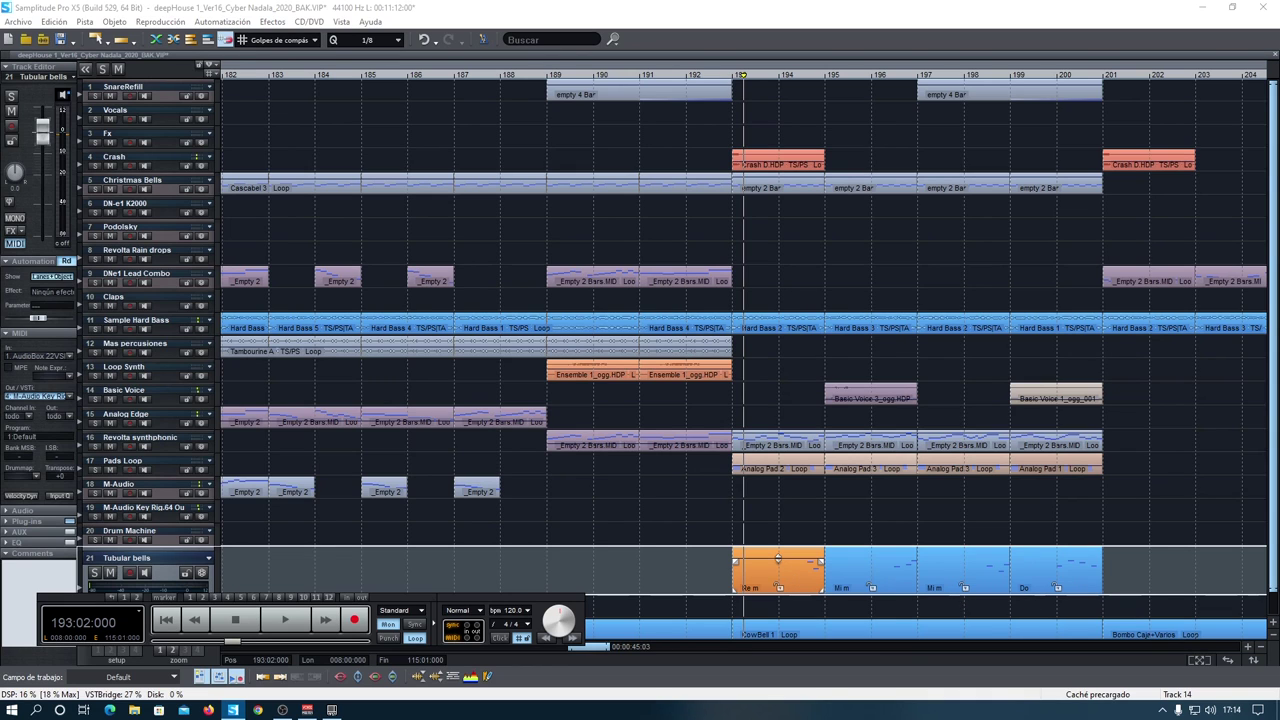
key(ctrl+o)
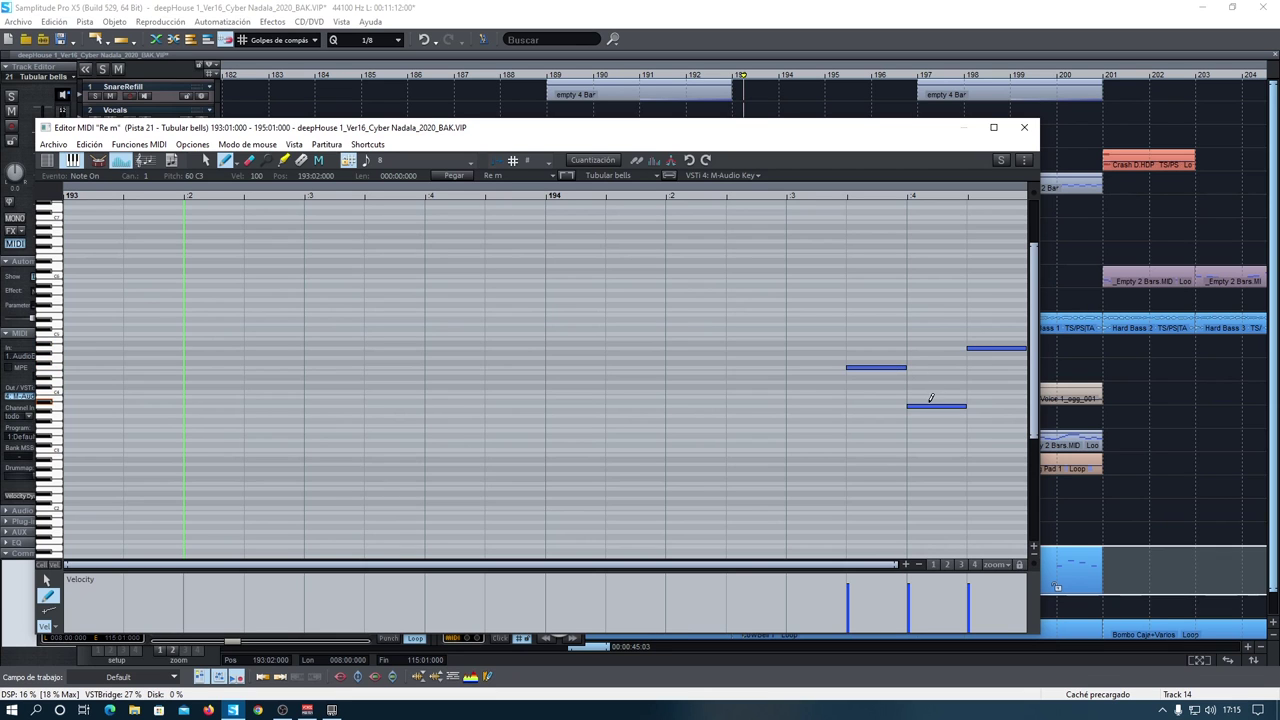
drag(898, 142, 0, 218)
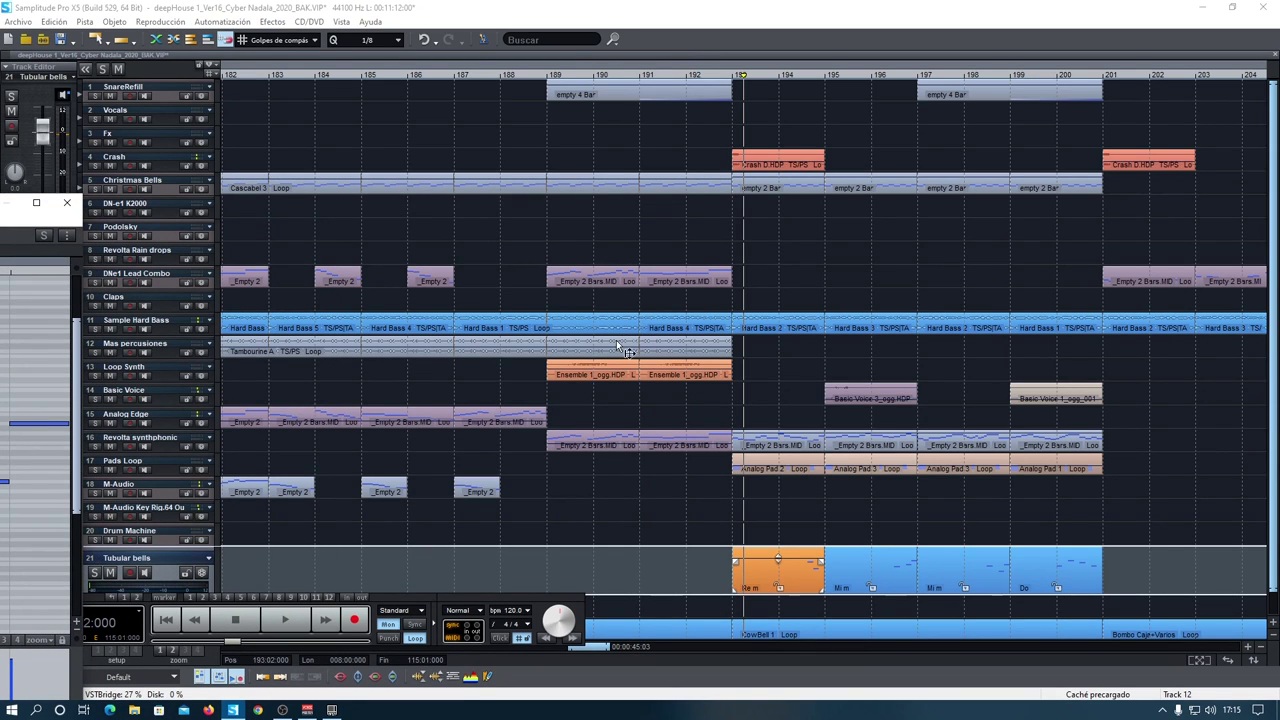
Solo the Tubular bells track, inspect and close its M-Audio Key Rig instrument, and play the part from 193:02.
click(95, 573)
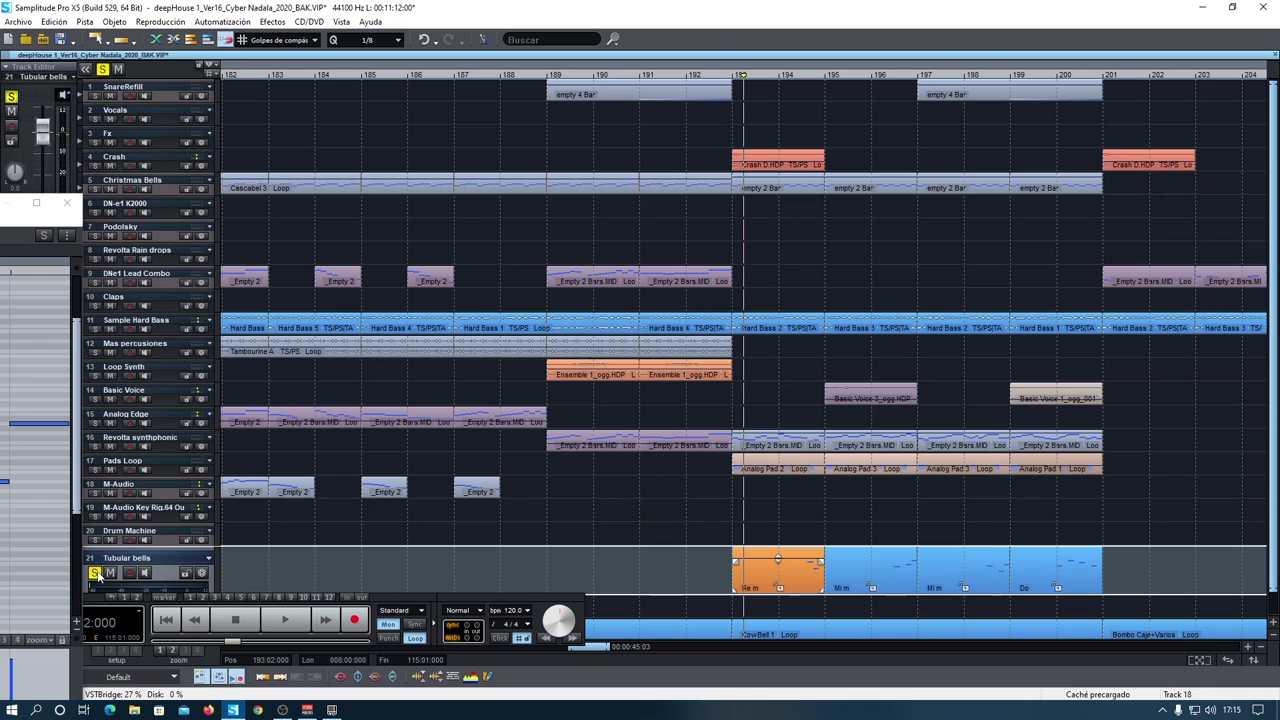
right_click(672, 574)
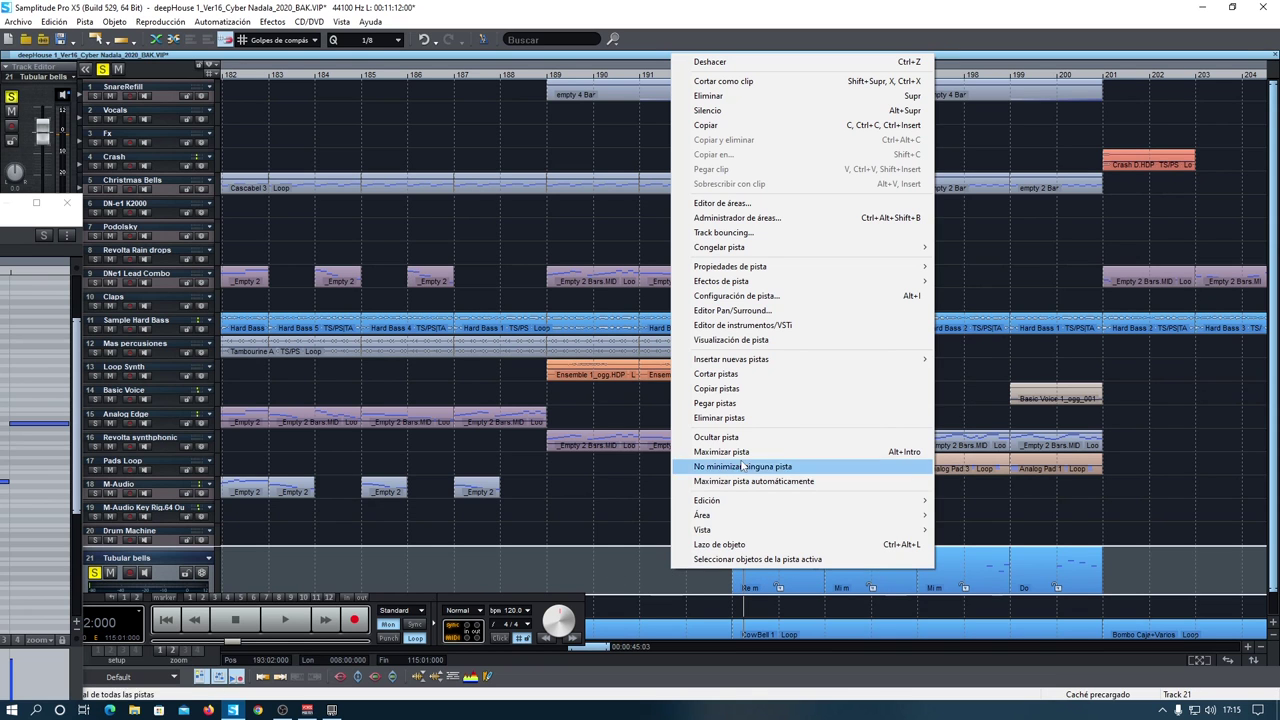
click(730, 325)
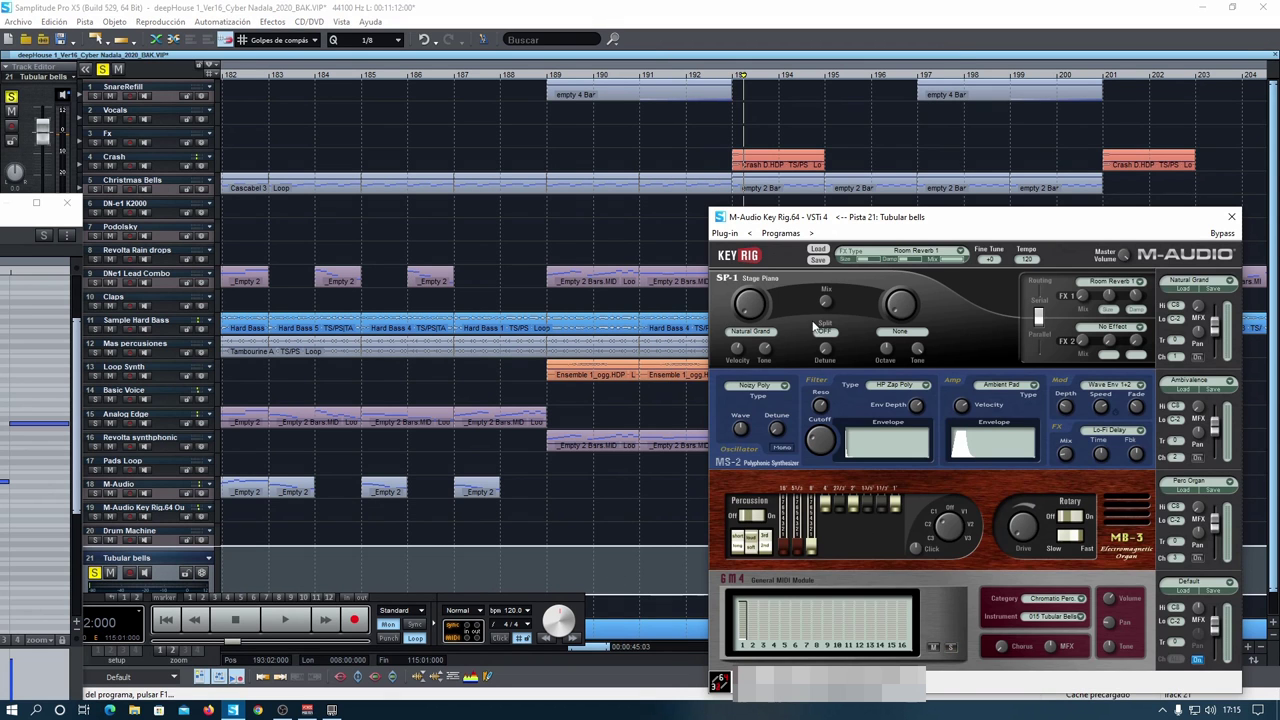
drag(997, 220, 392, 73)
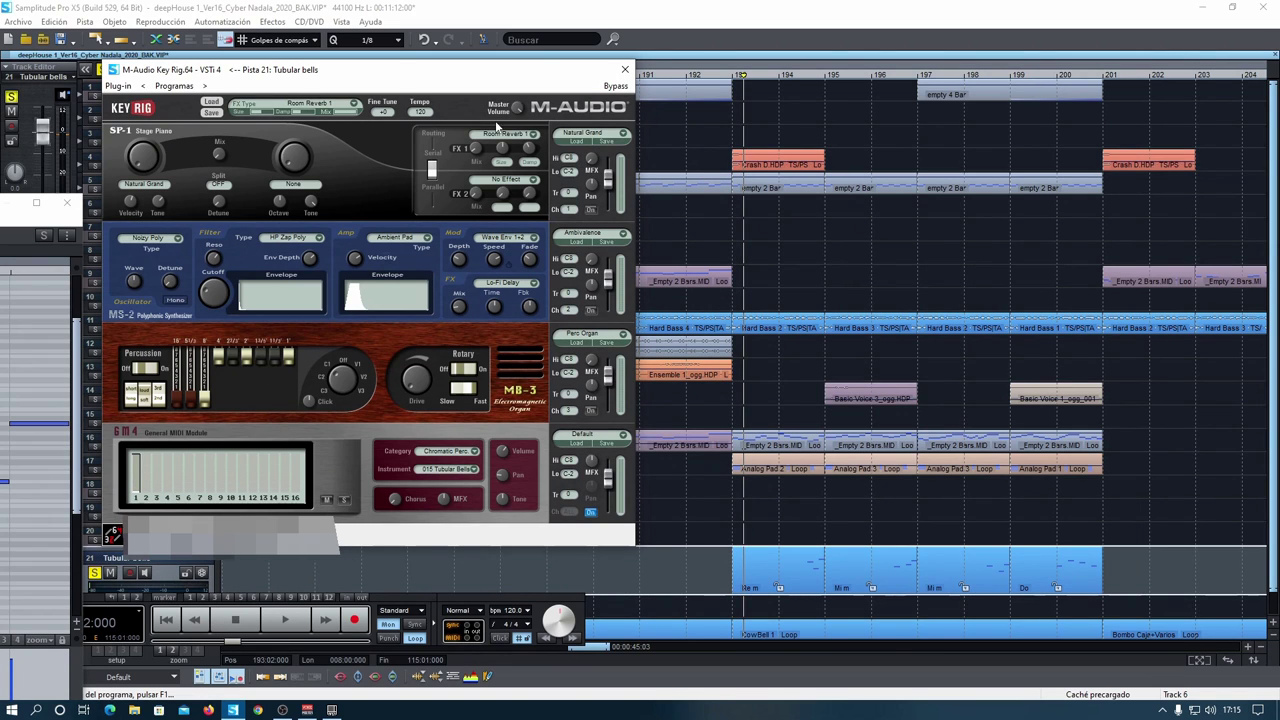
drag(456, 75, 447, 88)
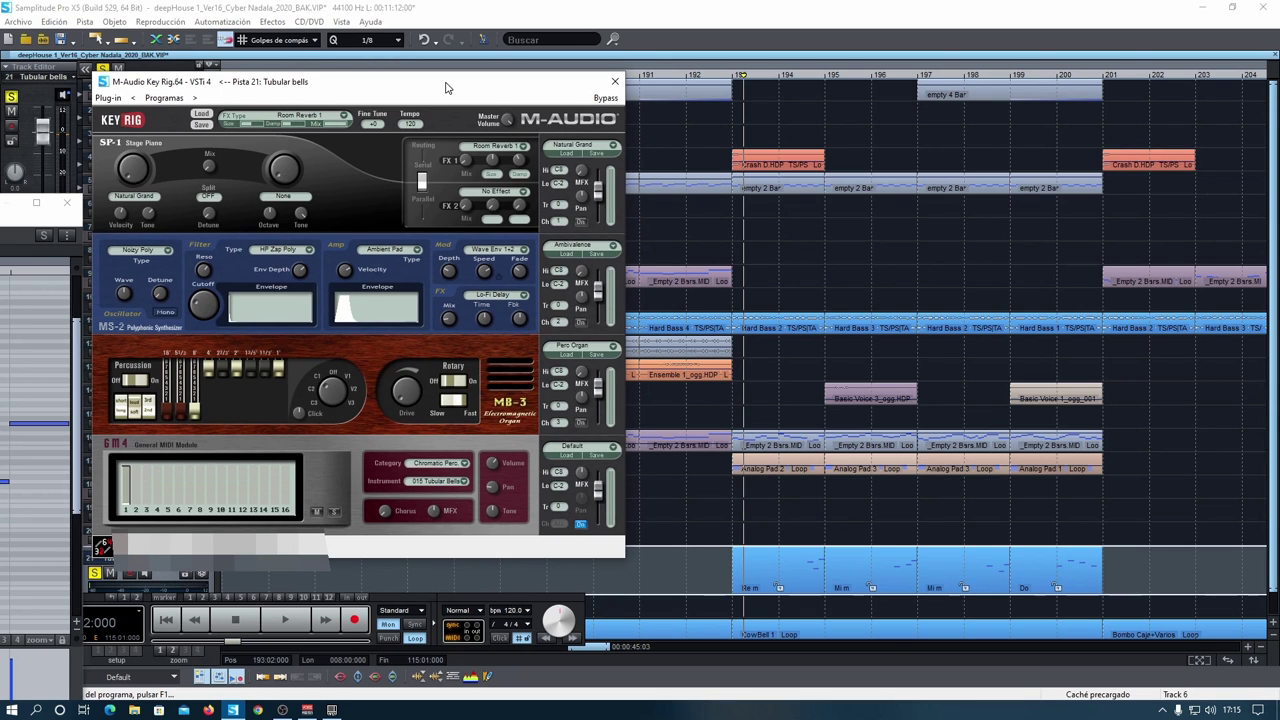
drag(447, 88, 437, 98)
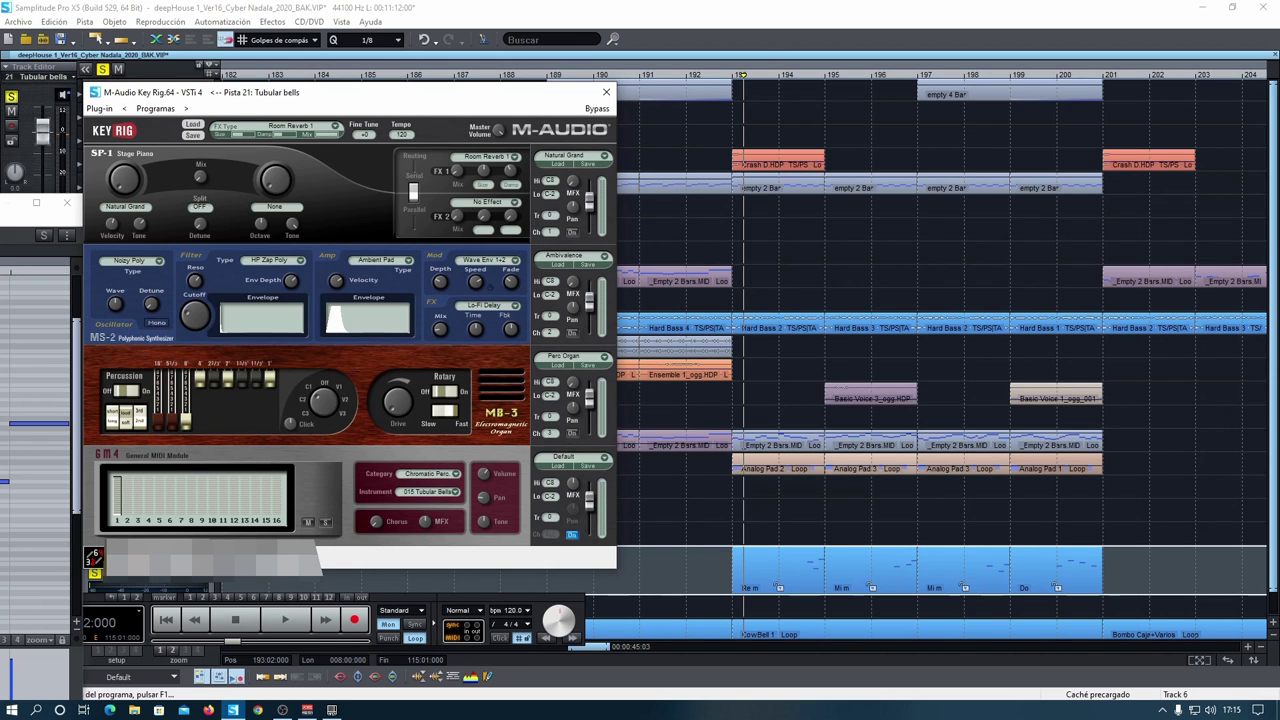
drag(514, 108, 975, 667)
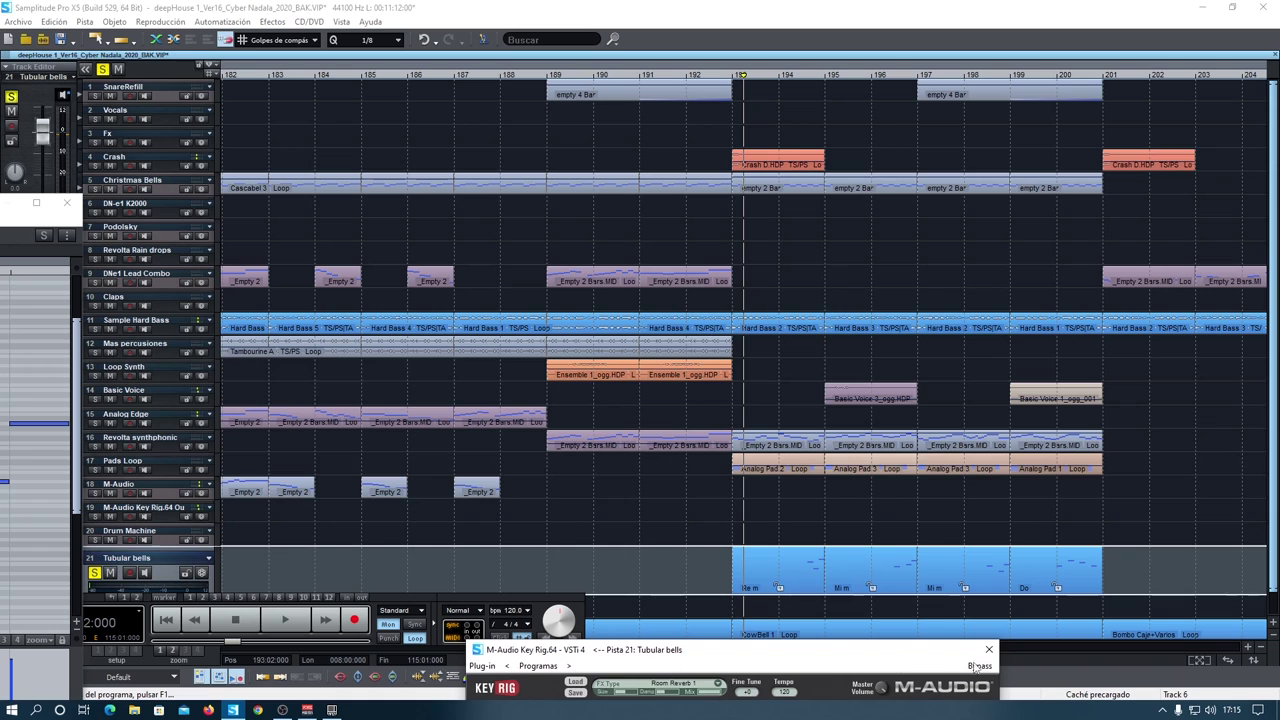
click(988, 651)
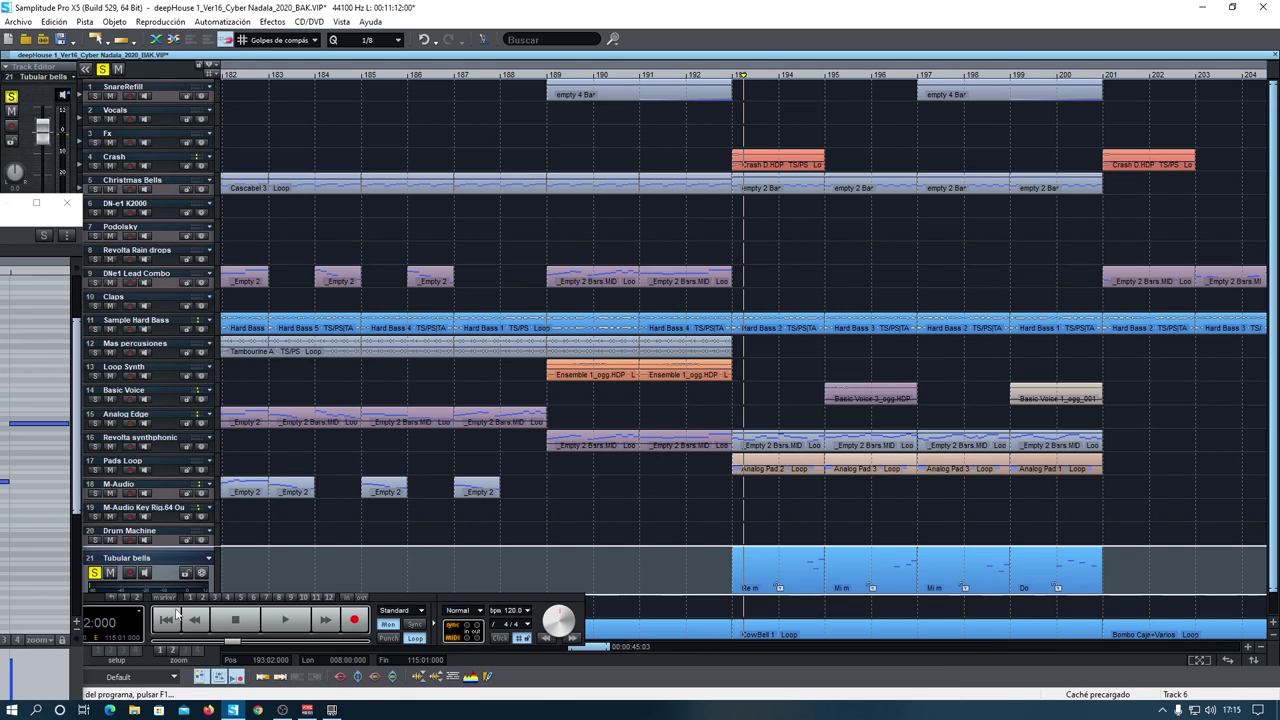
click(287, 621)
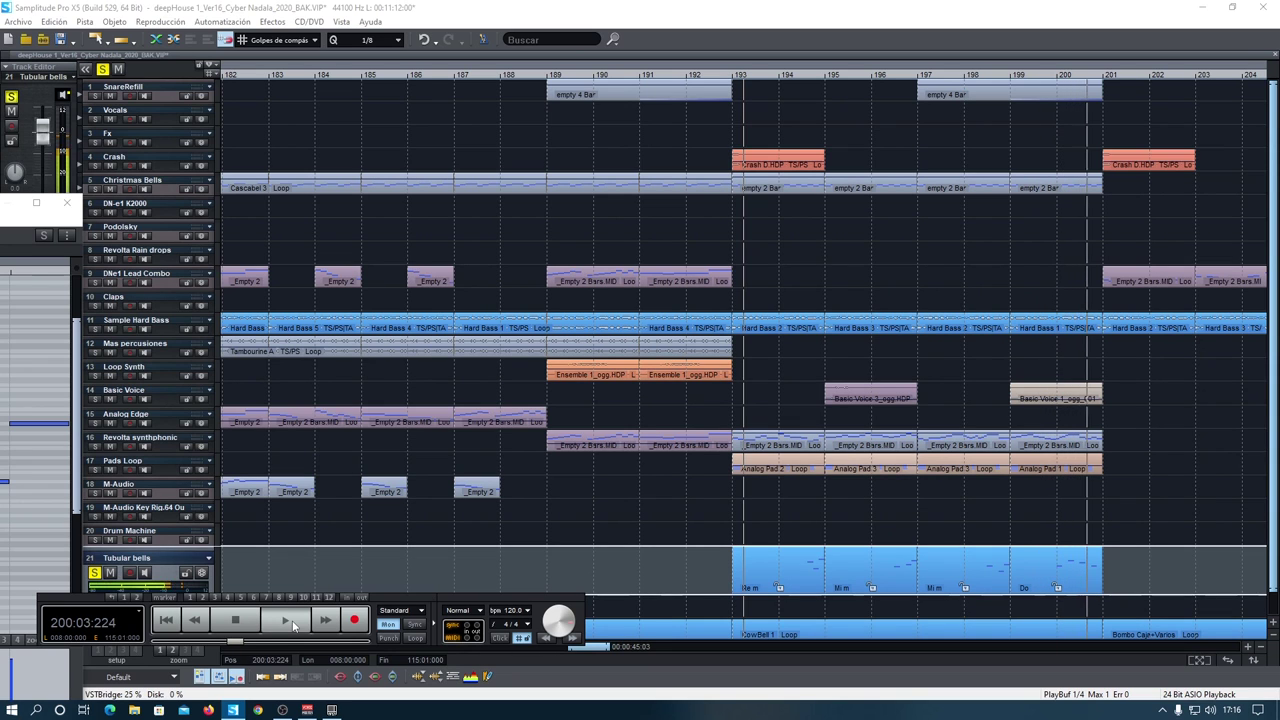
click(235, 620)
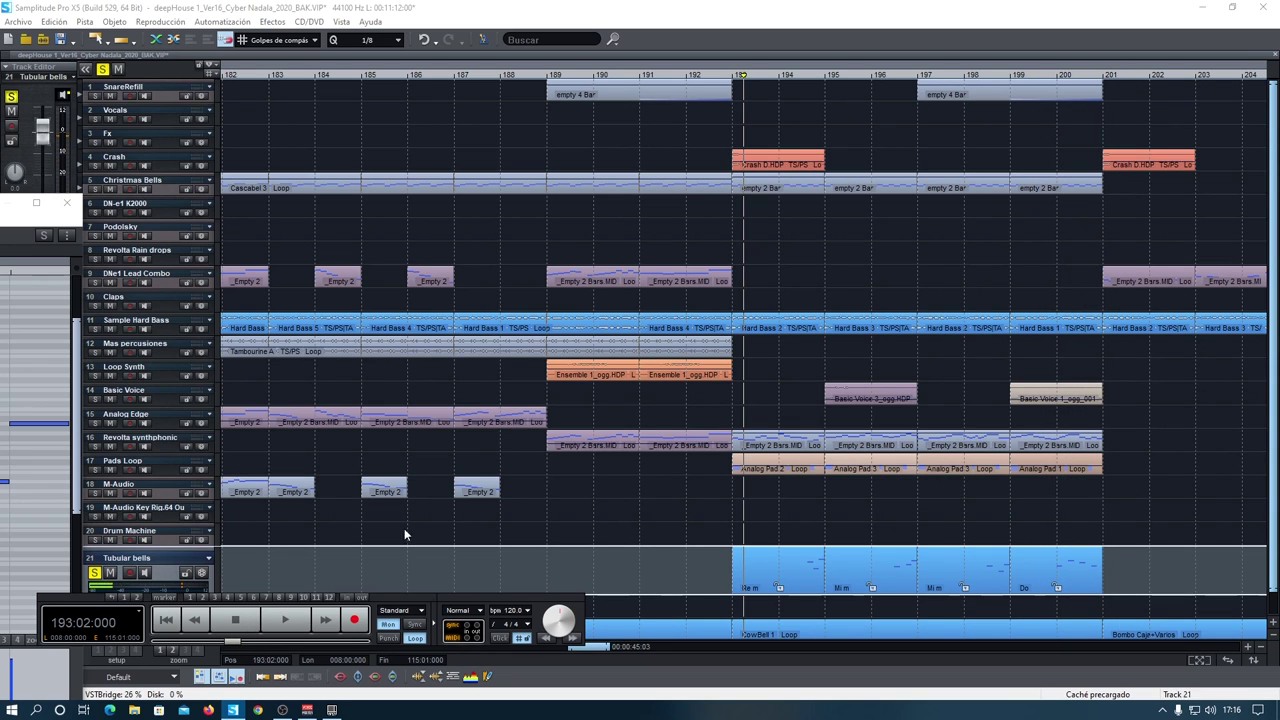
Mark the range from bar 193 to 201, cancel the Tubular bells solo, and listen to the range in the full mix.
drag(736, 78, 1104, 78)
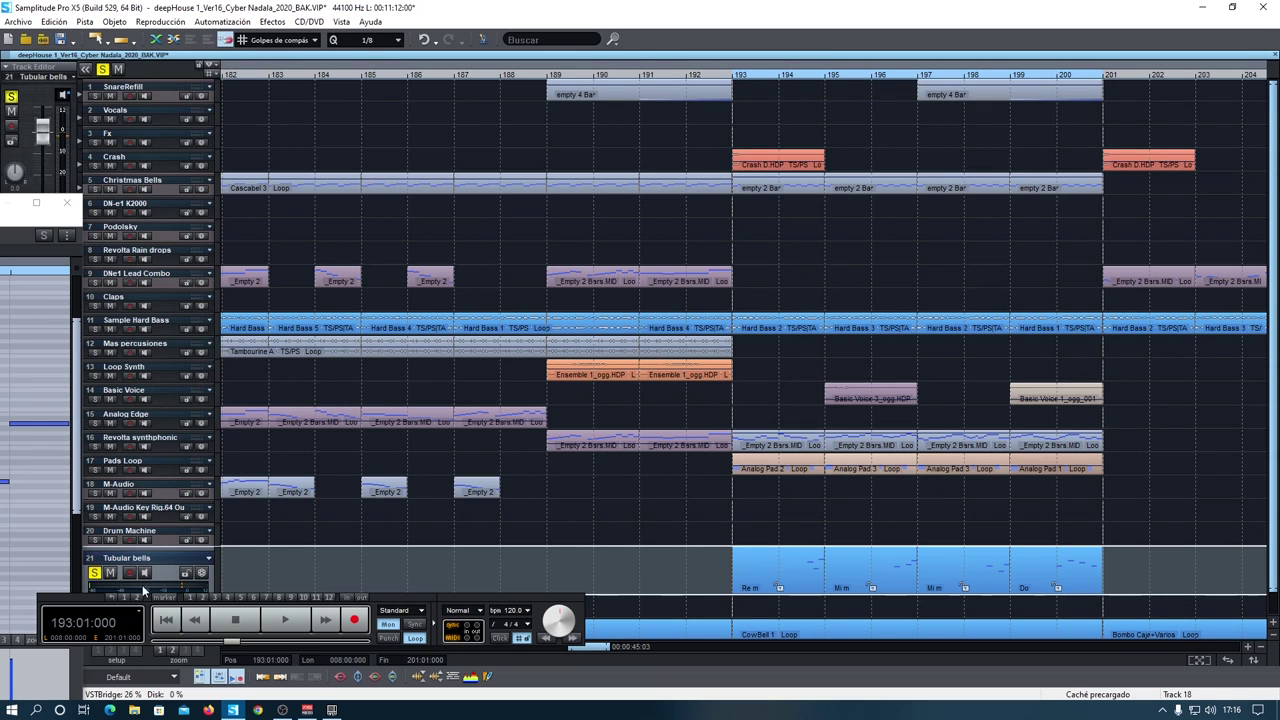
click(96, 572)
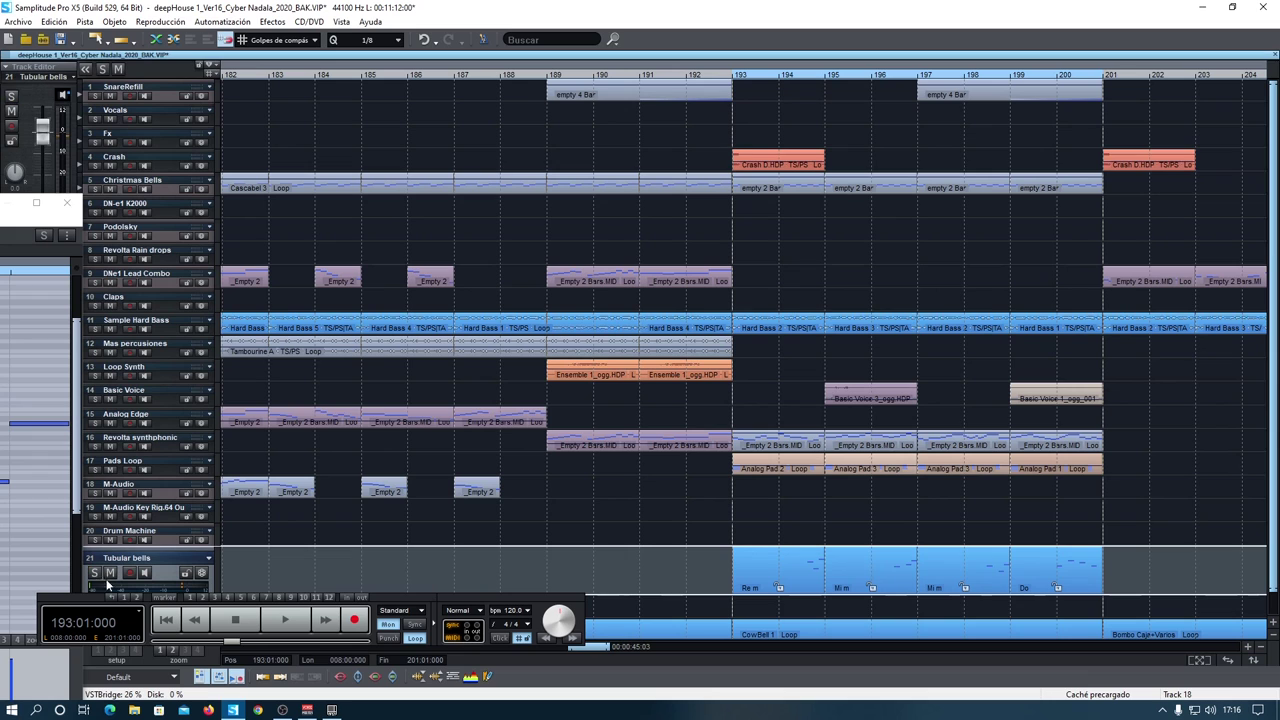
click(288, 623)
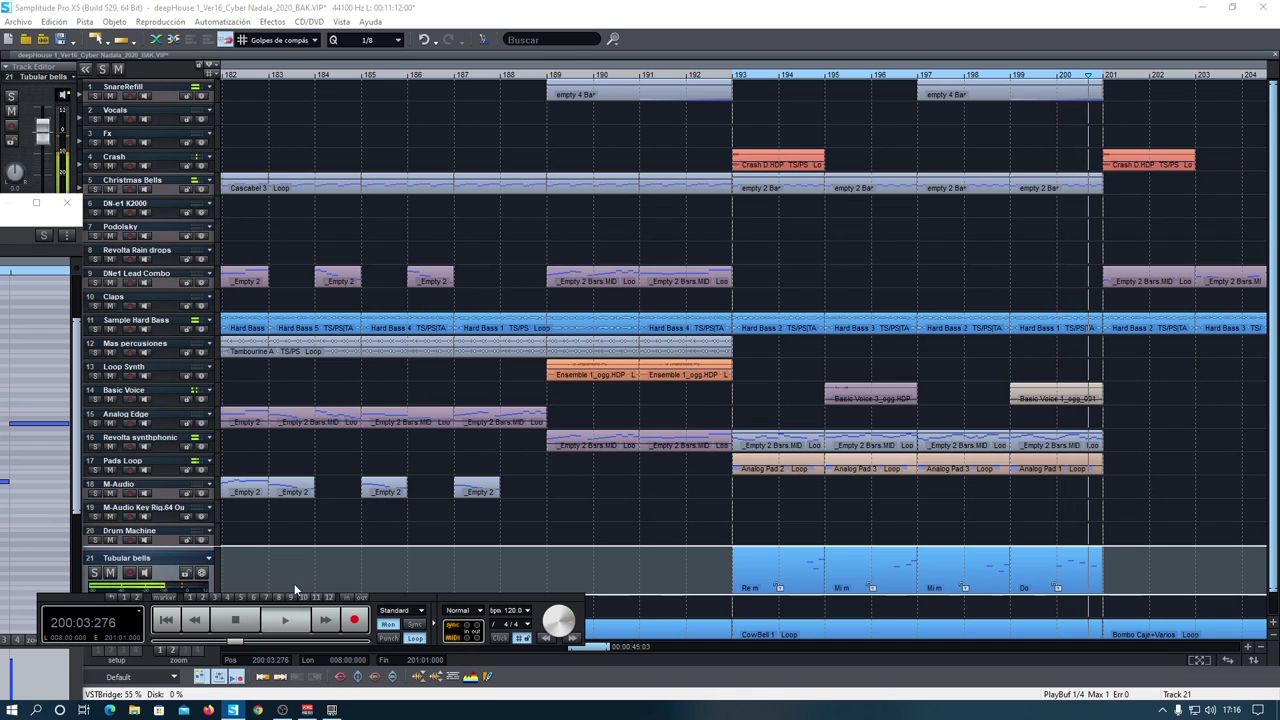
click(235, 620)
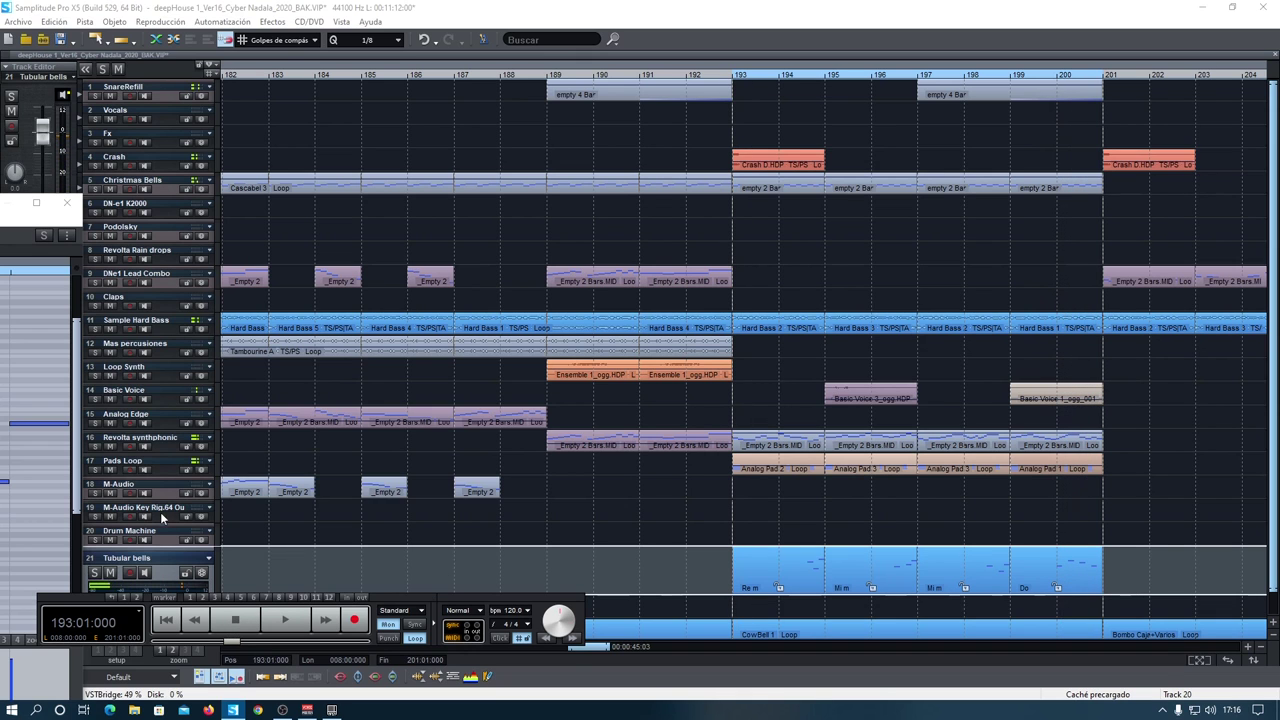
Enlarge the Pads Loop track, inspect its Revolta 2 synth and preset categories, and put the synth window away.
drag(157, 476, 145, 524)
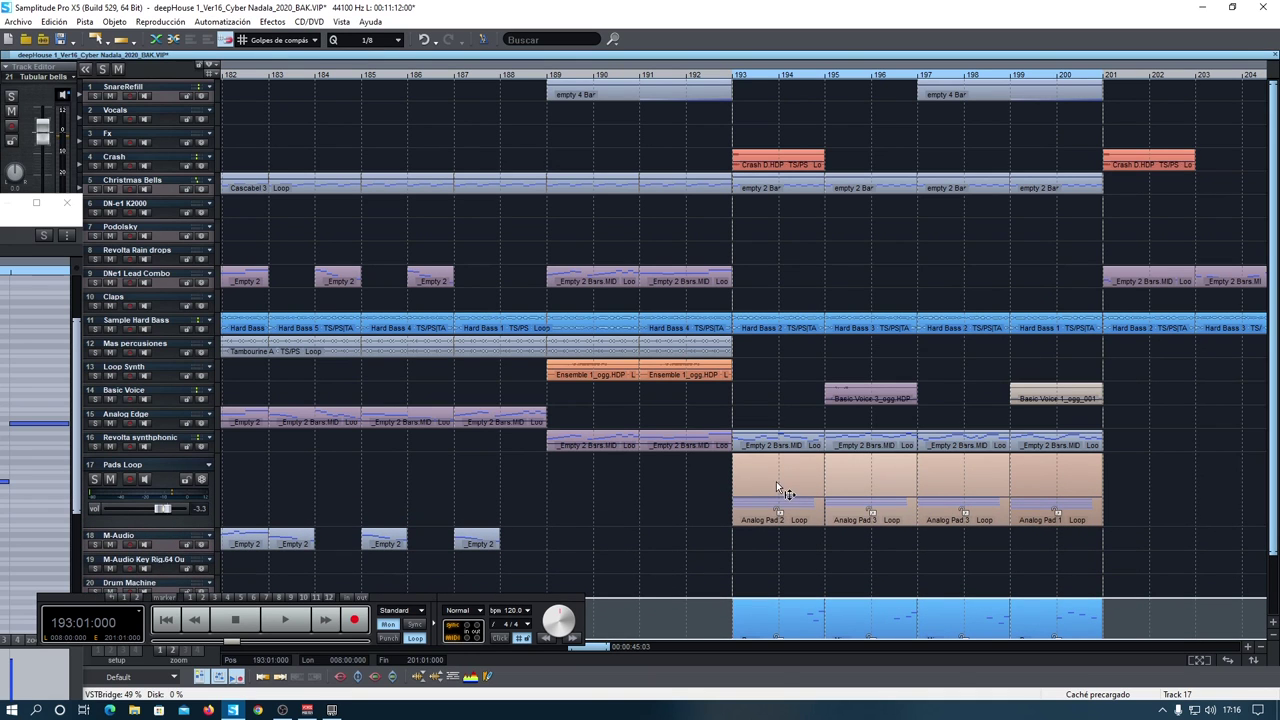
right_click(654, 490)
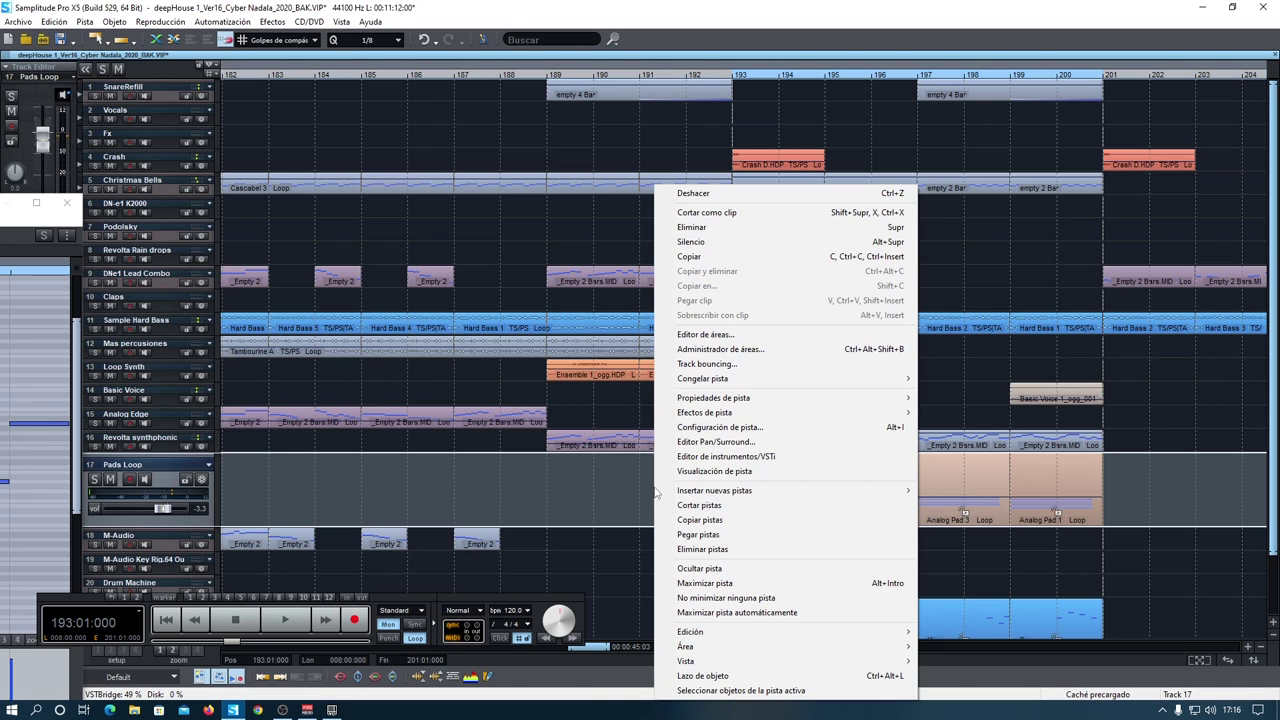
click(748, 462)
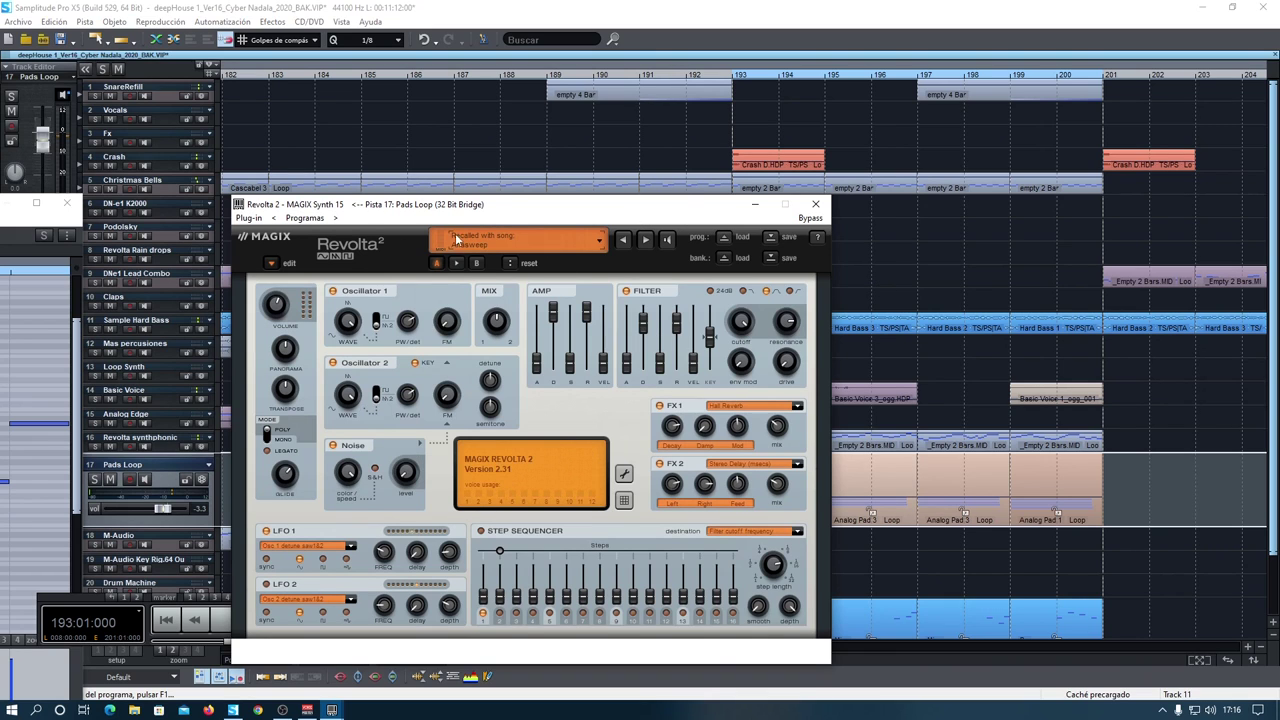
click(515, 238)
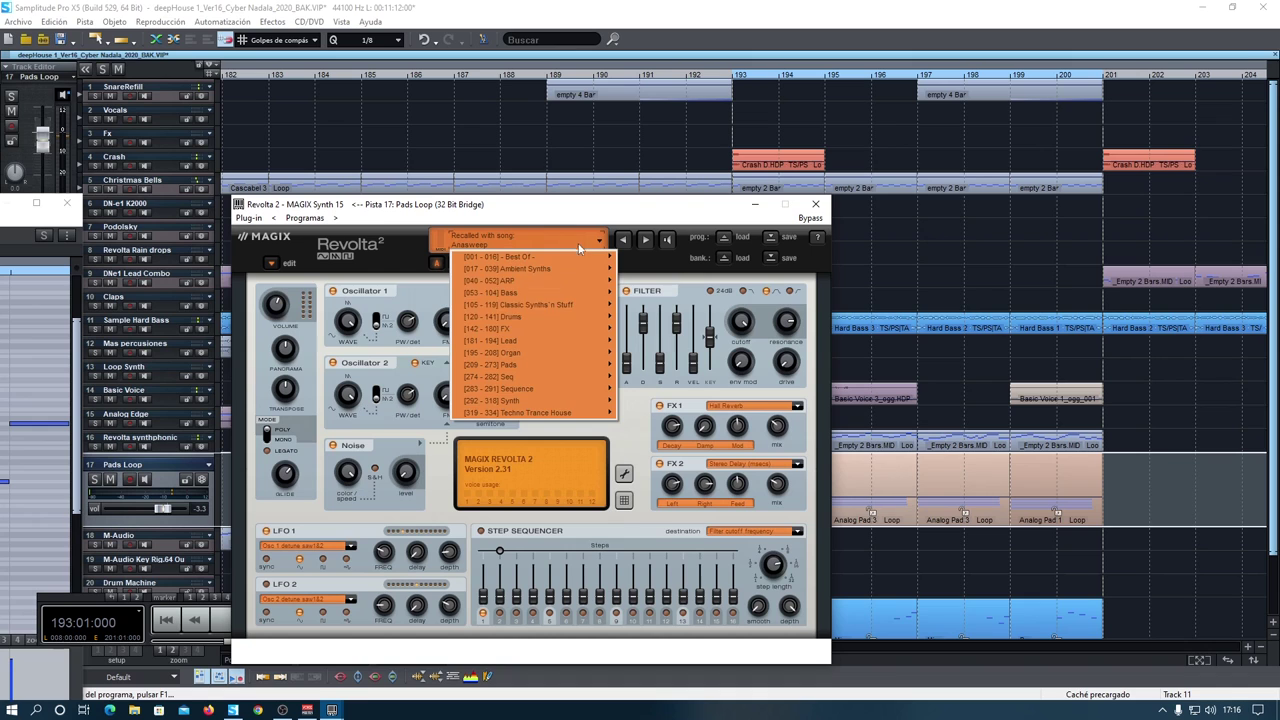
click(536, 238)
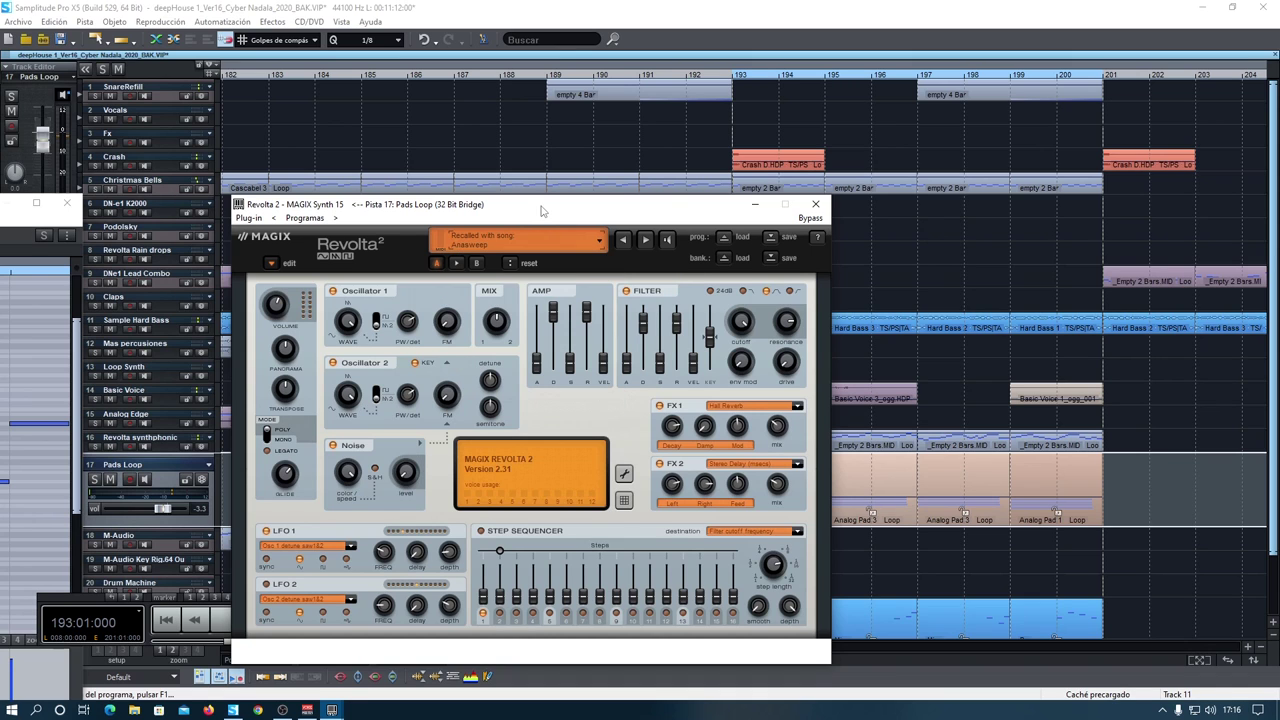
click(762, 206)
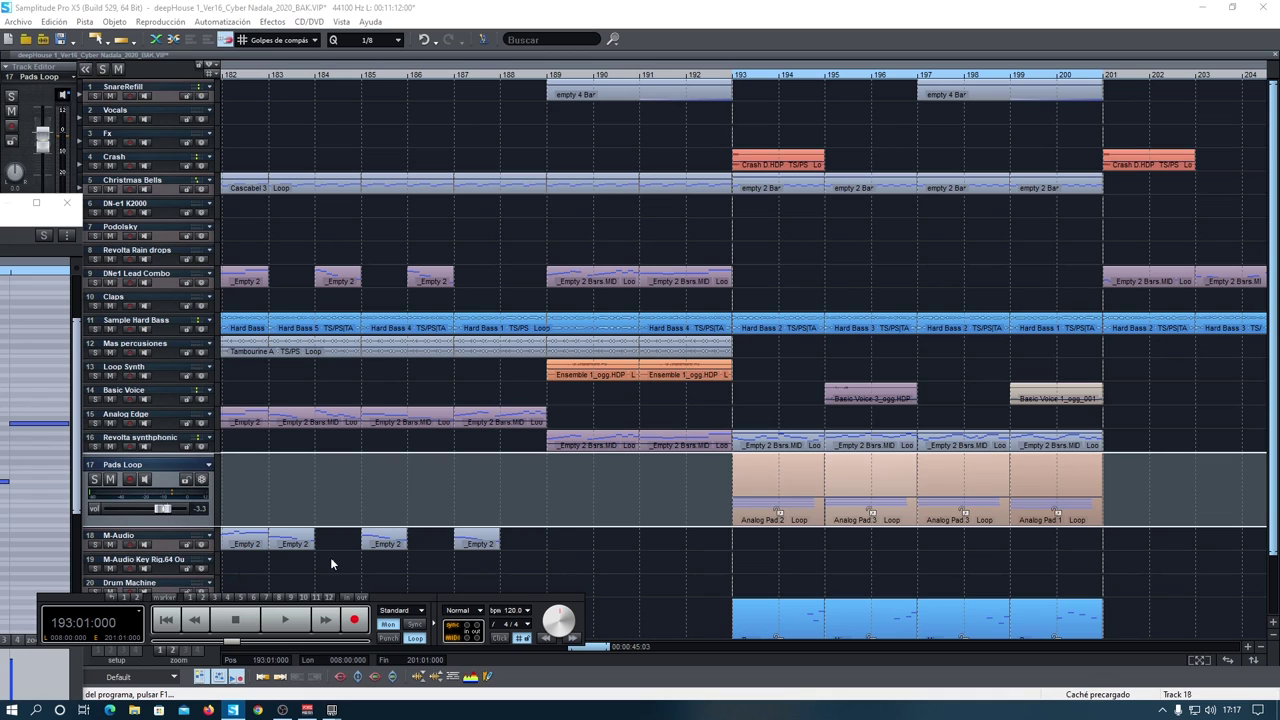
Listen to the start of the marked range with Pads Loop in solo, stop playback, and cancel the solo.
click(95, 480)
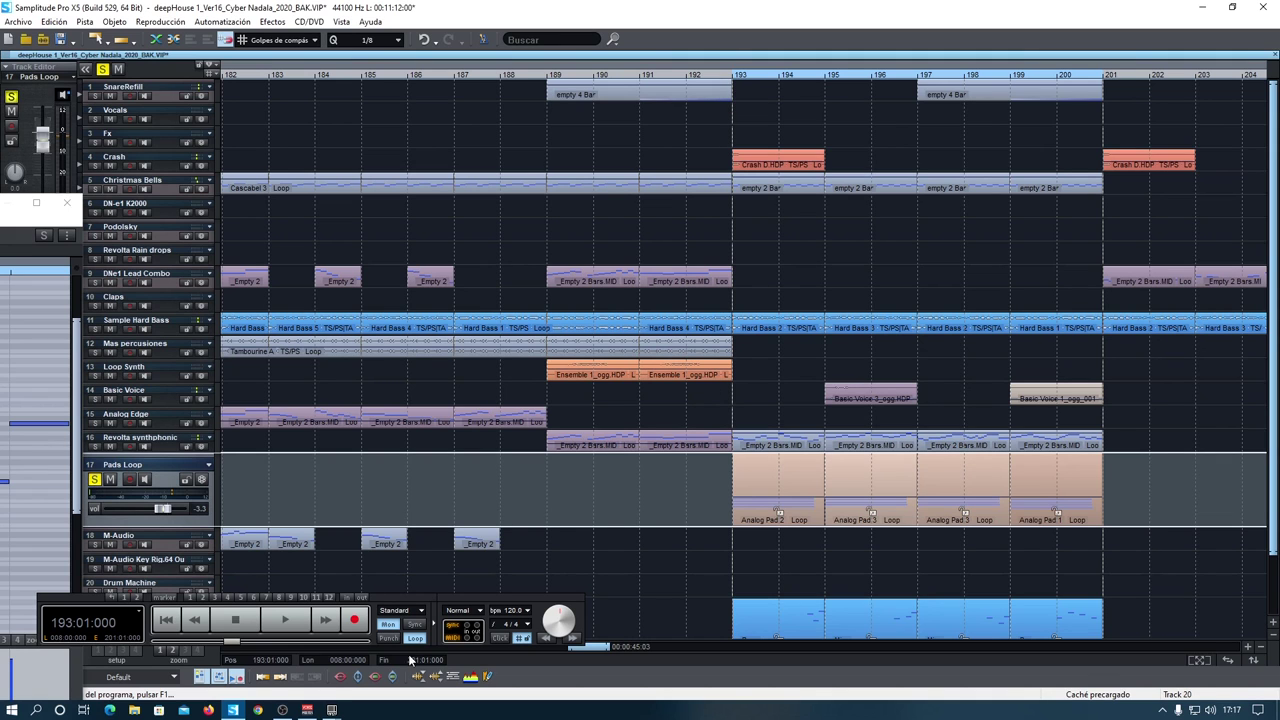
click(285, 622)
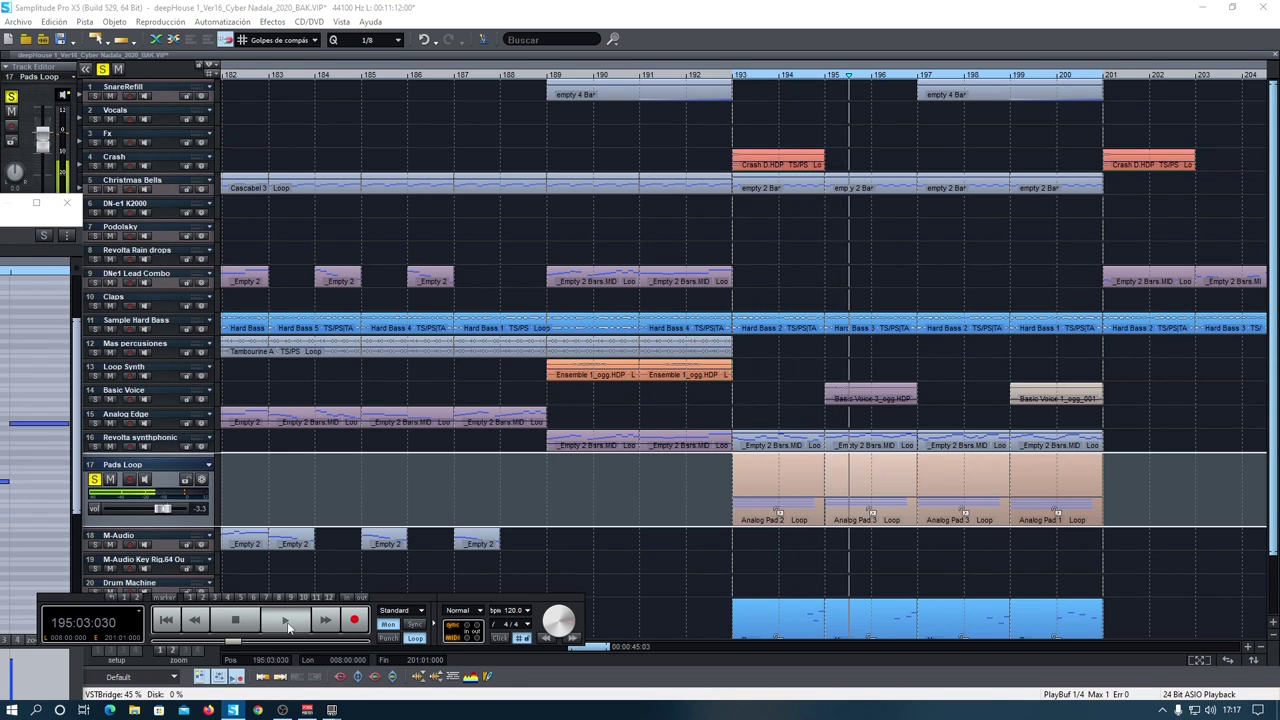
click(237, 621)
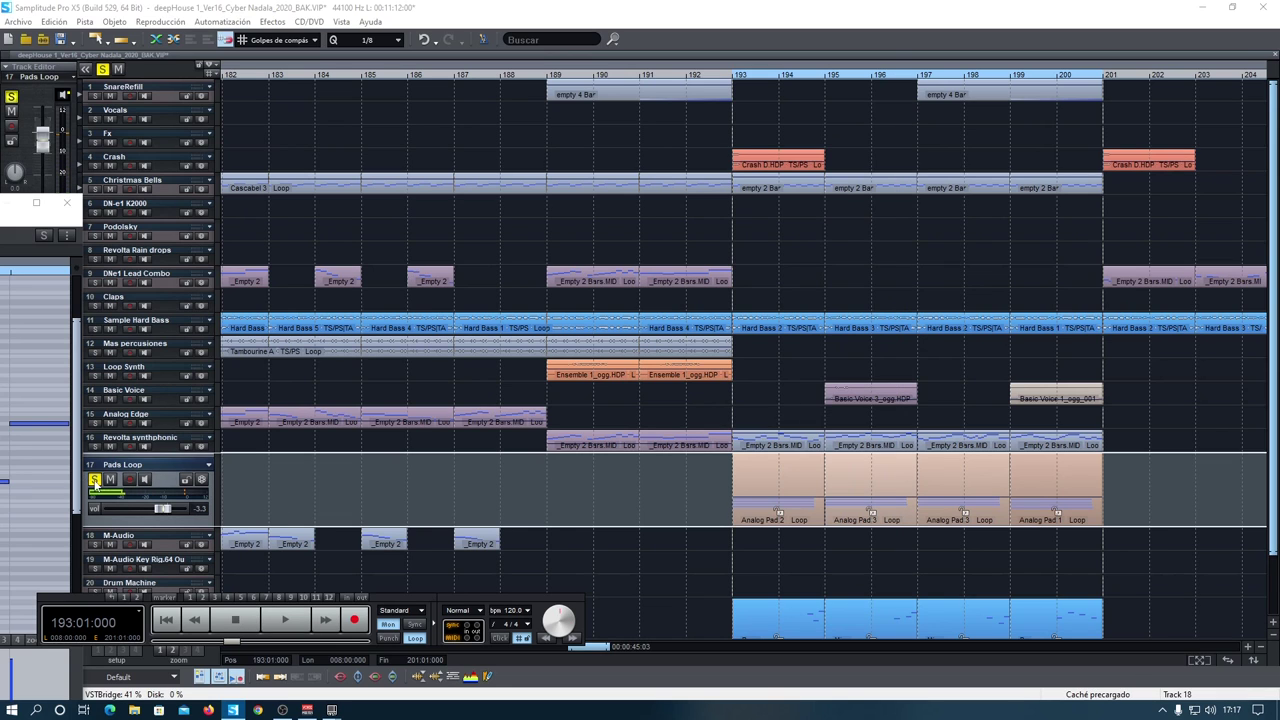
click(94, 480)
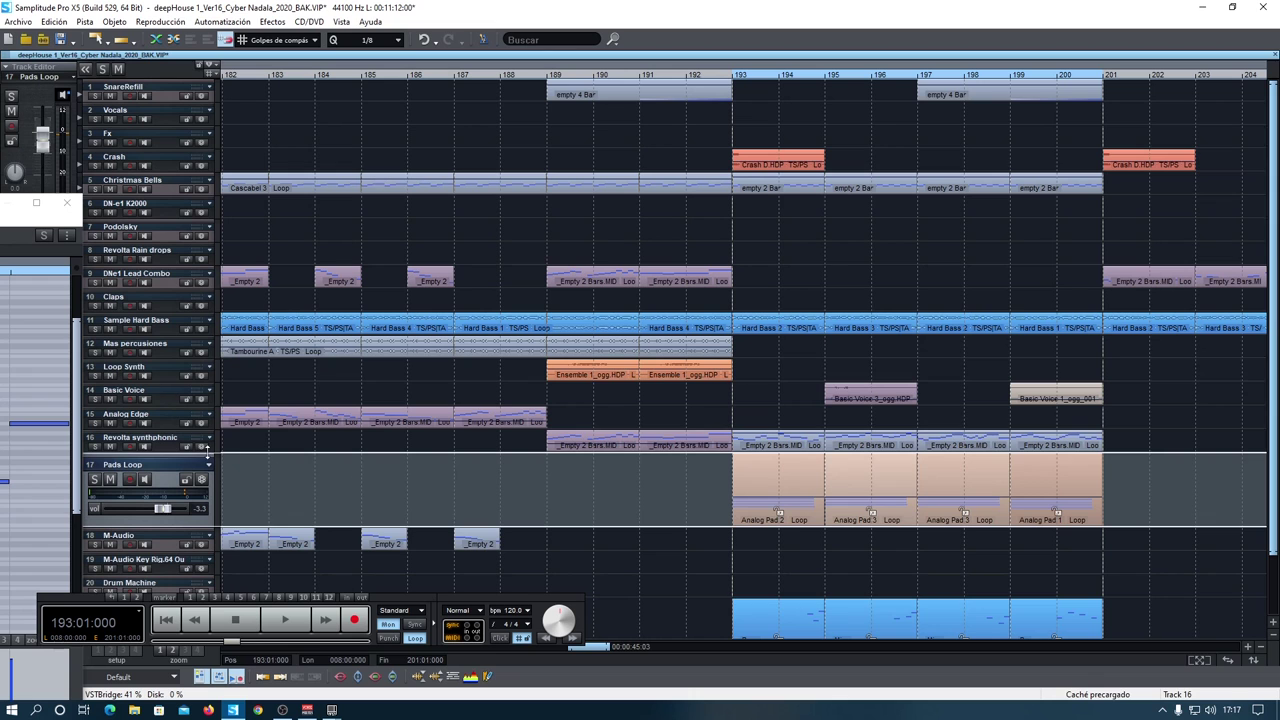
Enlarge the Revolta synthphonic track, inspect its Revolta 2 synth, and move the synth window clear of the tracks.
drag(175, 452, 598, 516)
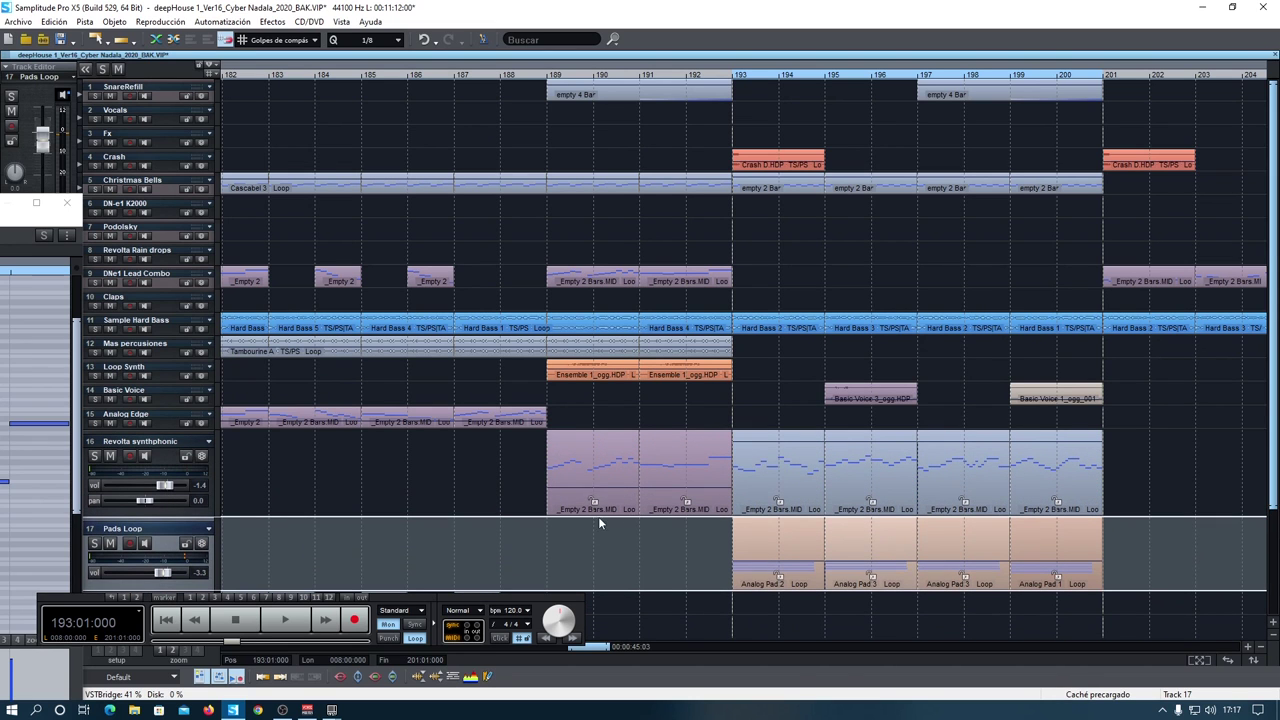
right_click(494, 455)
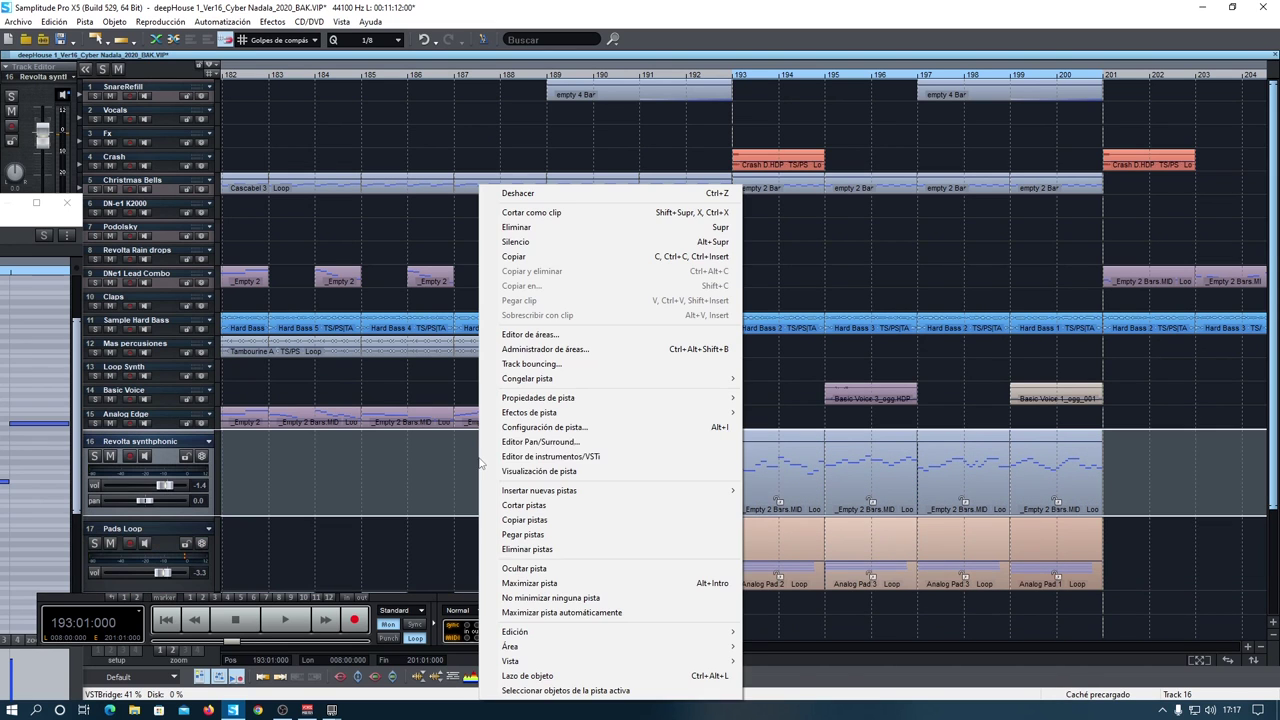
click(538, 455)
drag(659, 206, 518, 70)
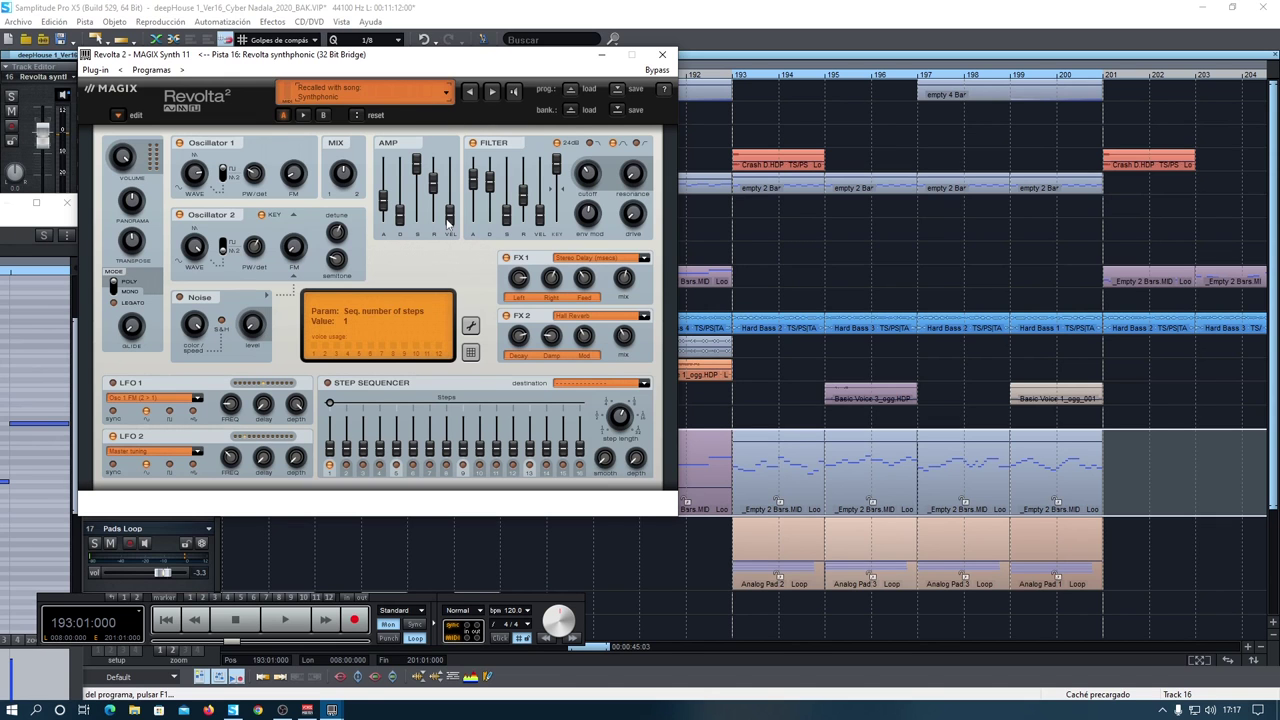
drag(566, 66, 577, 638)
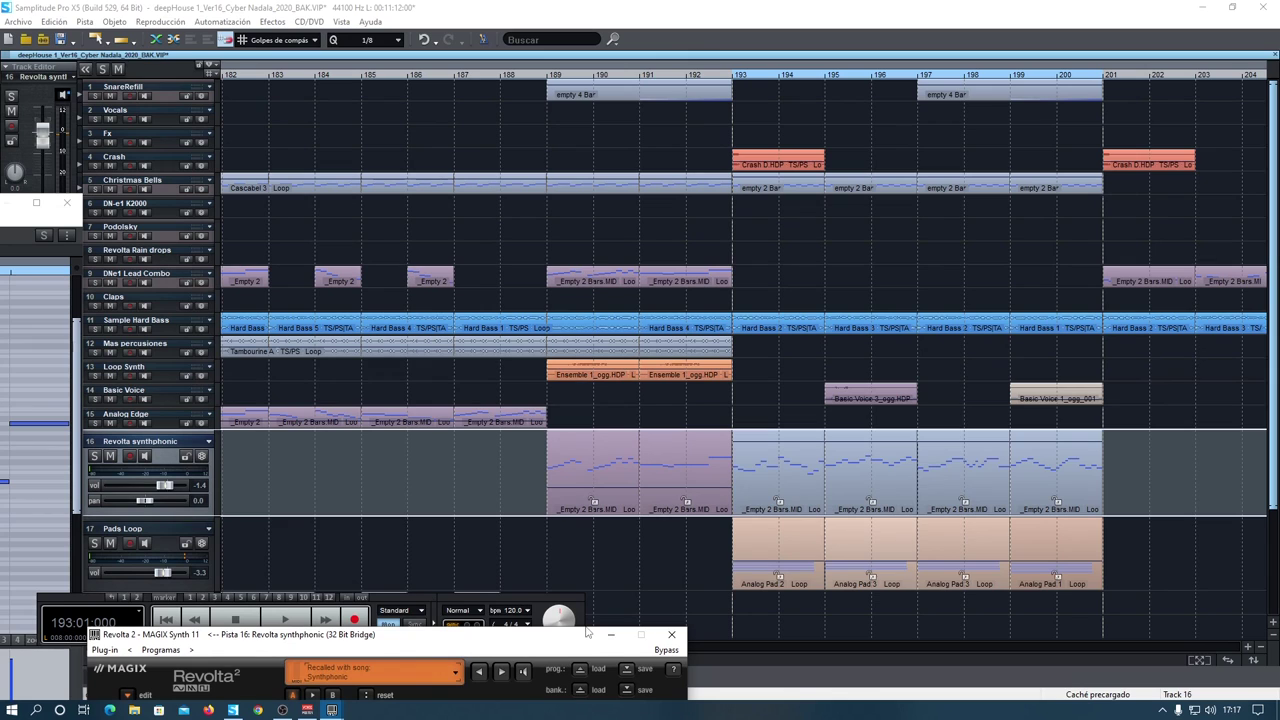
Play the marked range with Revolta synthphonic in solo, and cancel the solo during playback to hear the full mix.
click(95, 457)
click(285, 621)
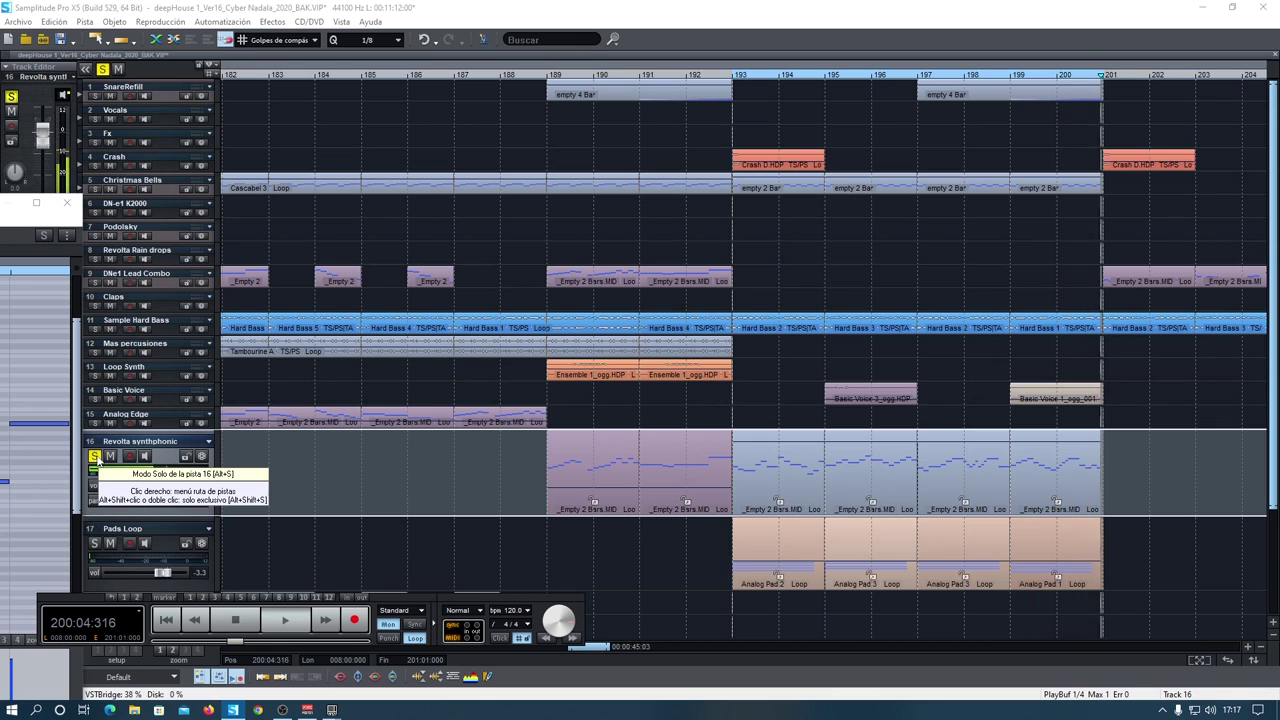
click(95, 457)
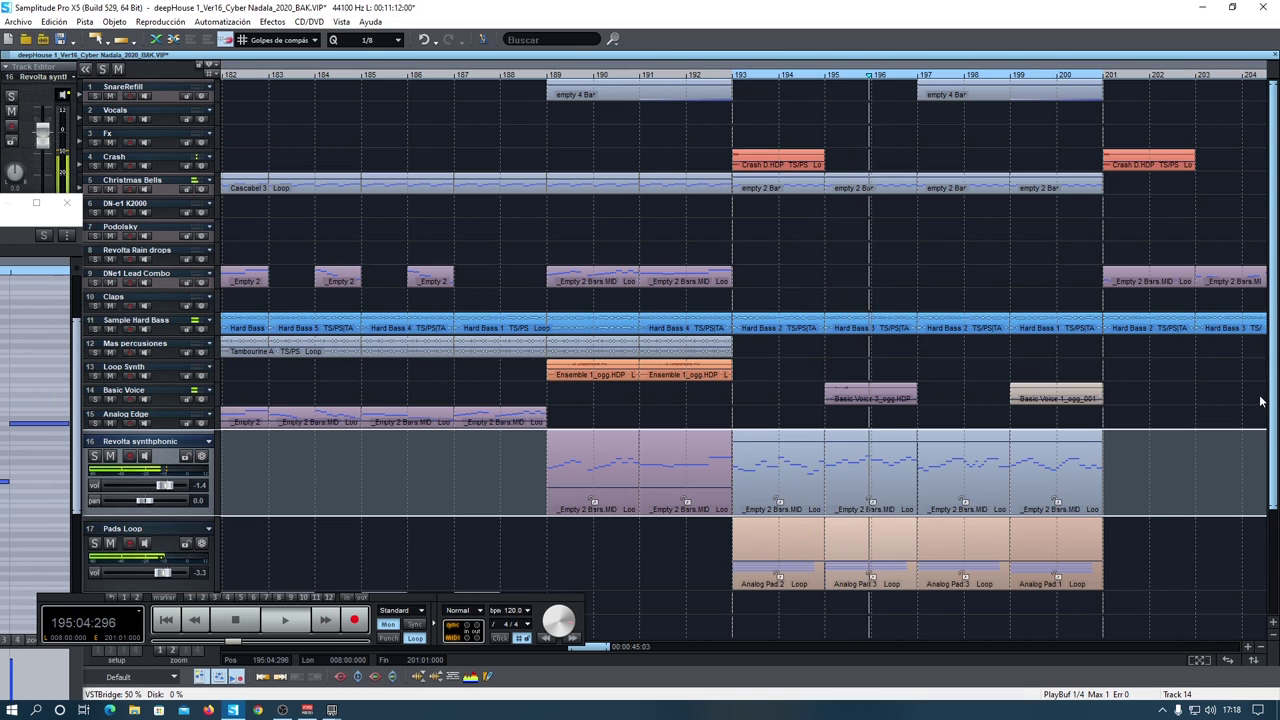
Return the Revolta synthphonic and Pads Loop tracks to compact height and stop playback.
key(ctrl+Down)
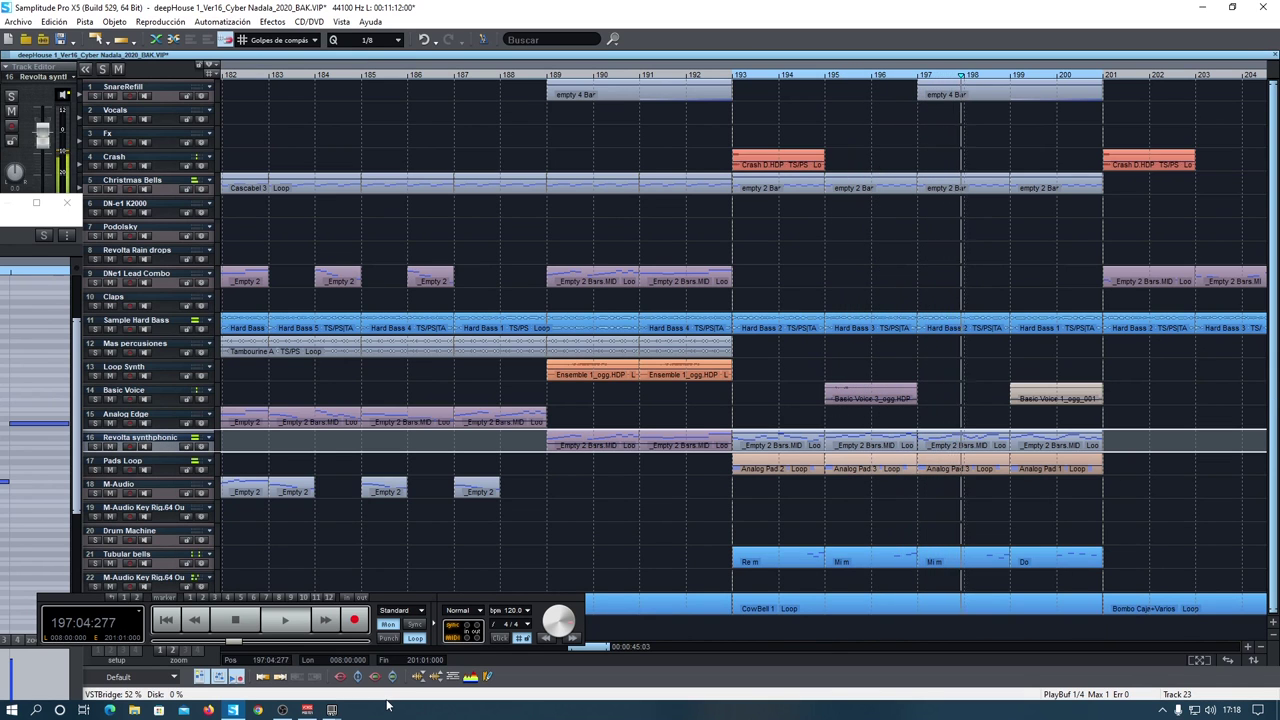
click(237, 621)
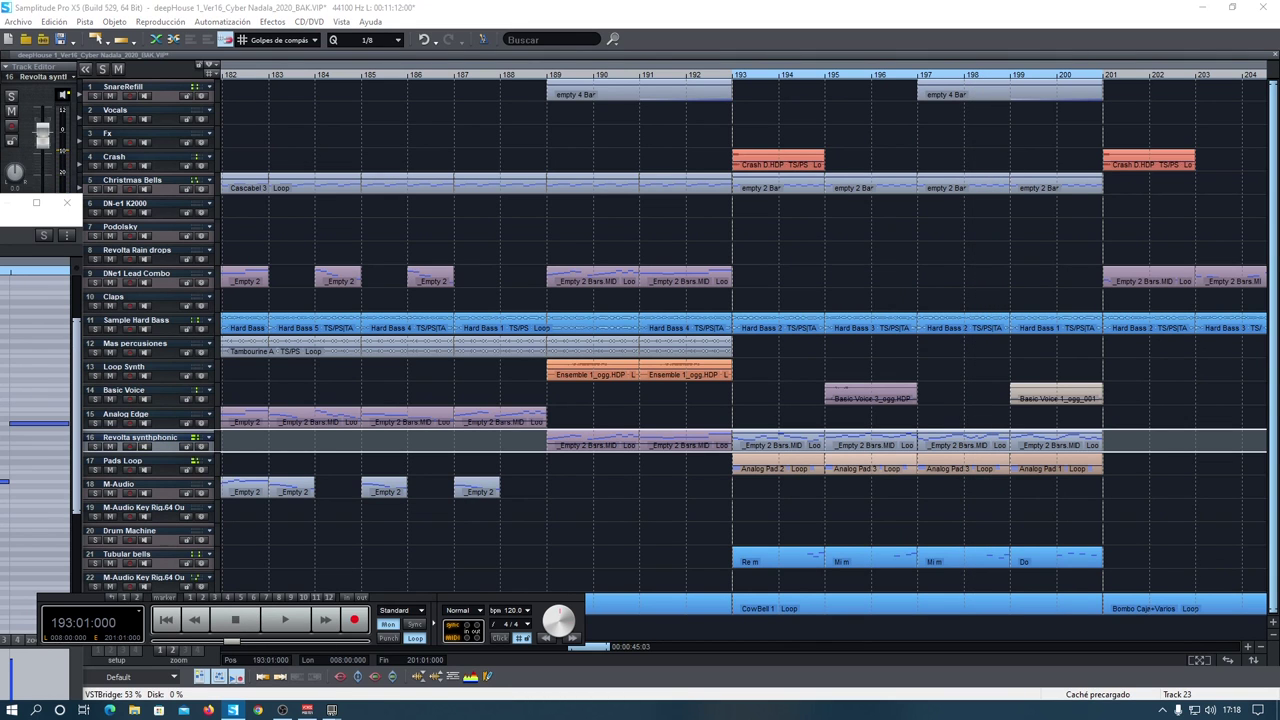
Clear the marked range, listen to the full mix from 258:03, and stop playback.
click(1264, 651)
click(1264, 651)
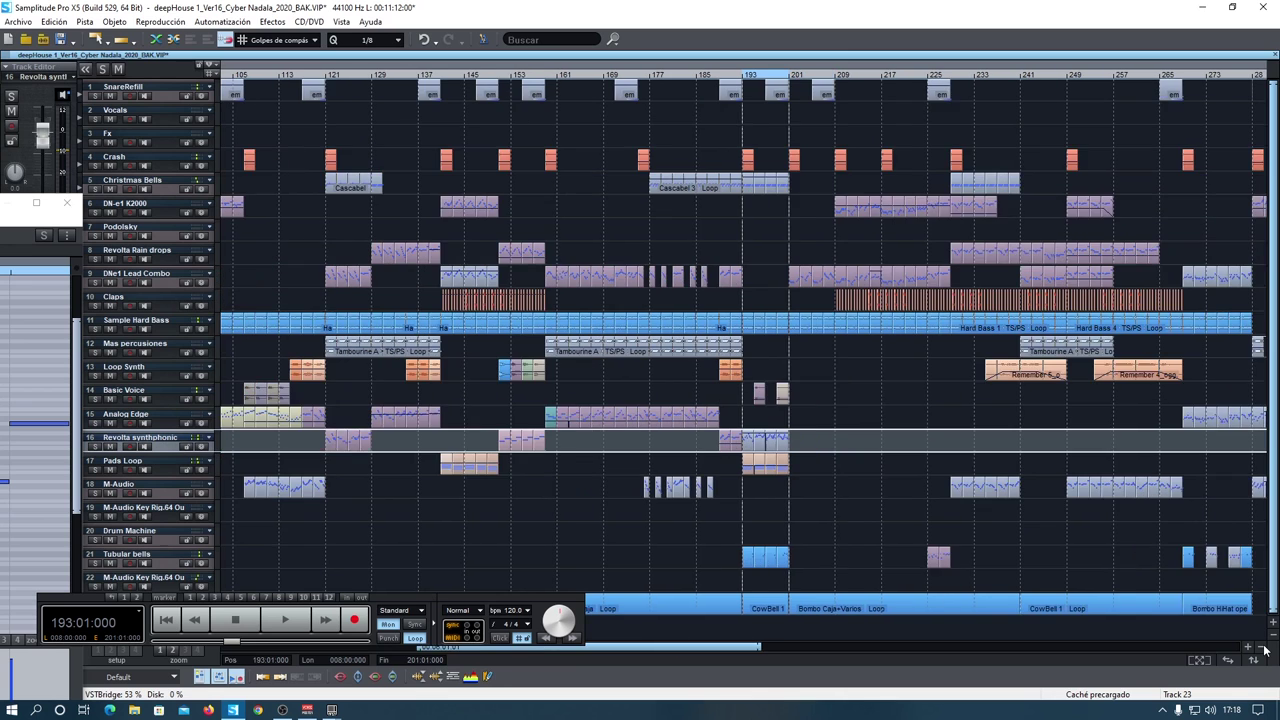
click(1264, 651)
click(1264, 651)
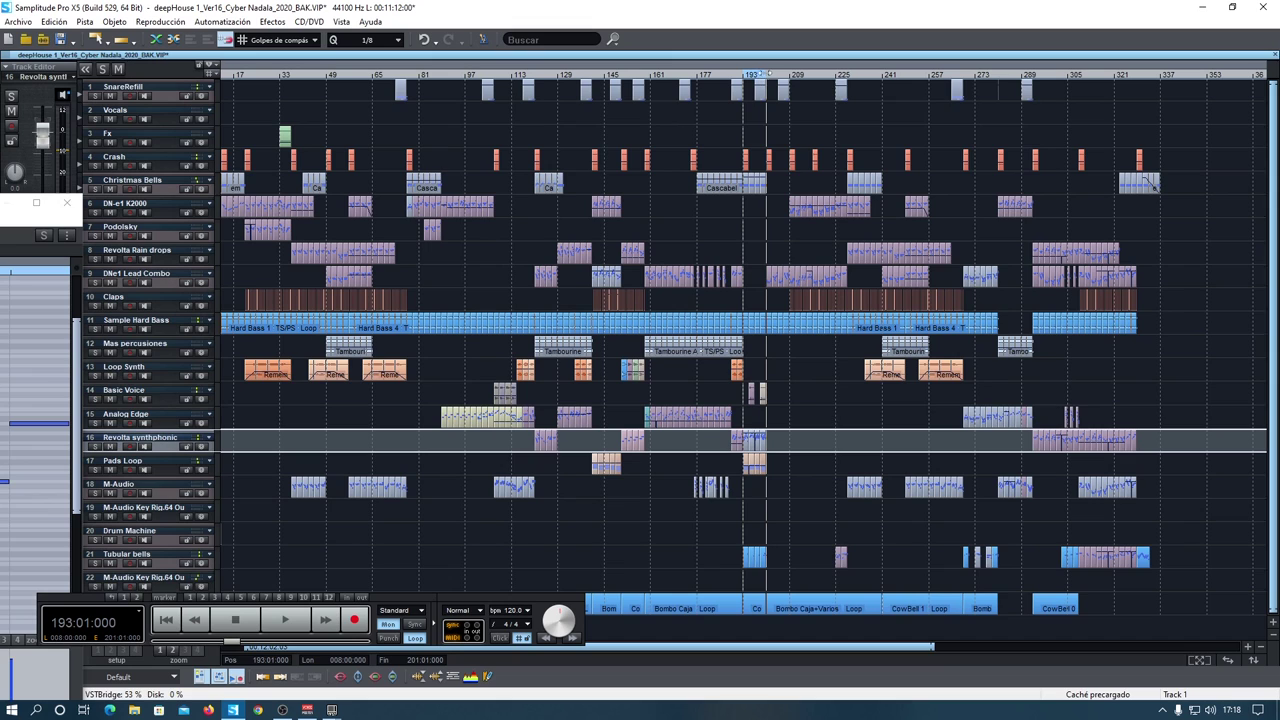
drag(766, 74, 743, 75)
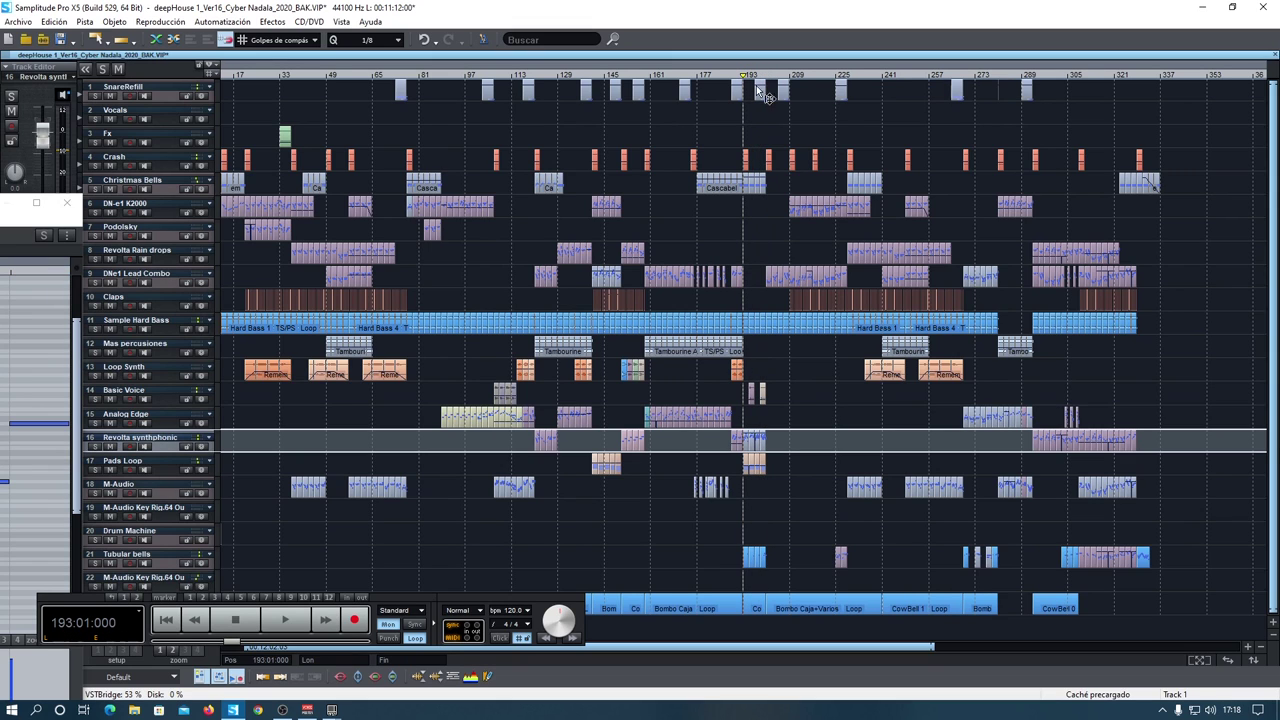
click(934, 76)
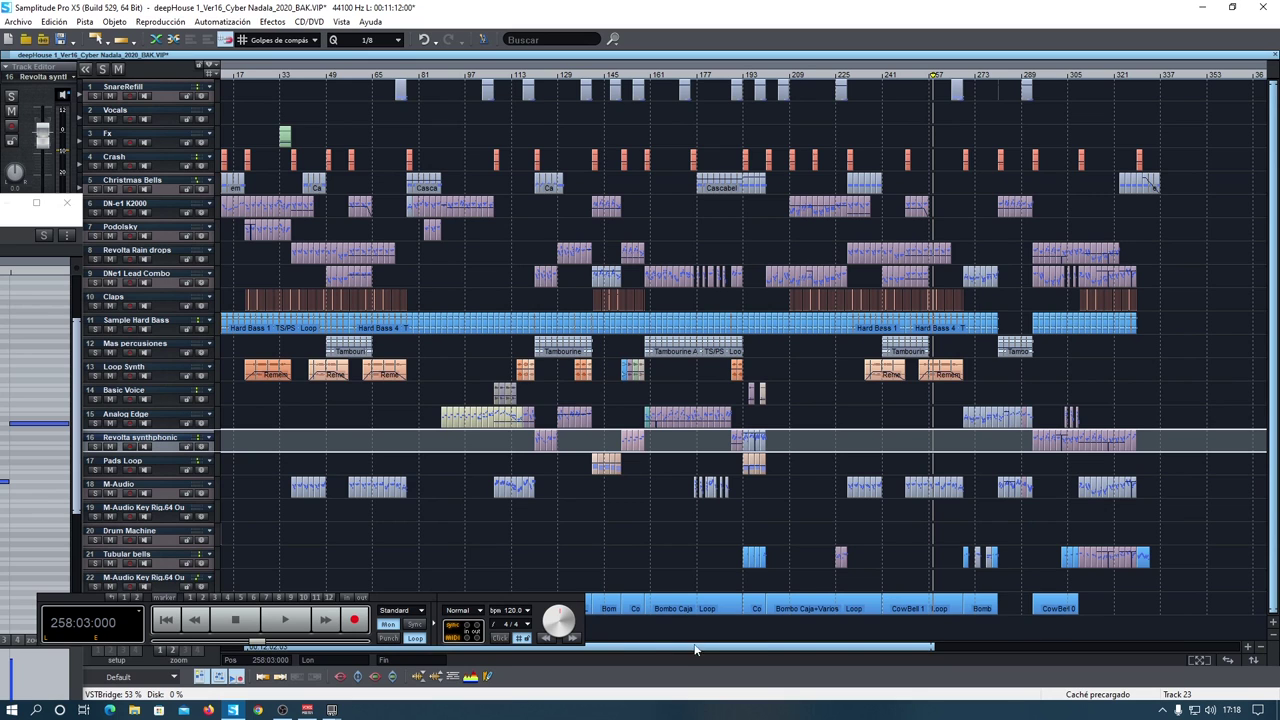
click(290, 622)
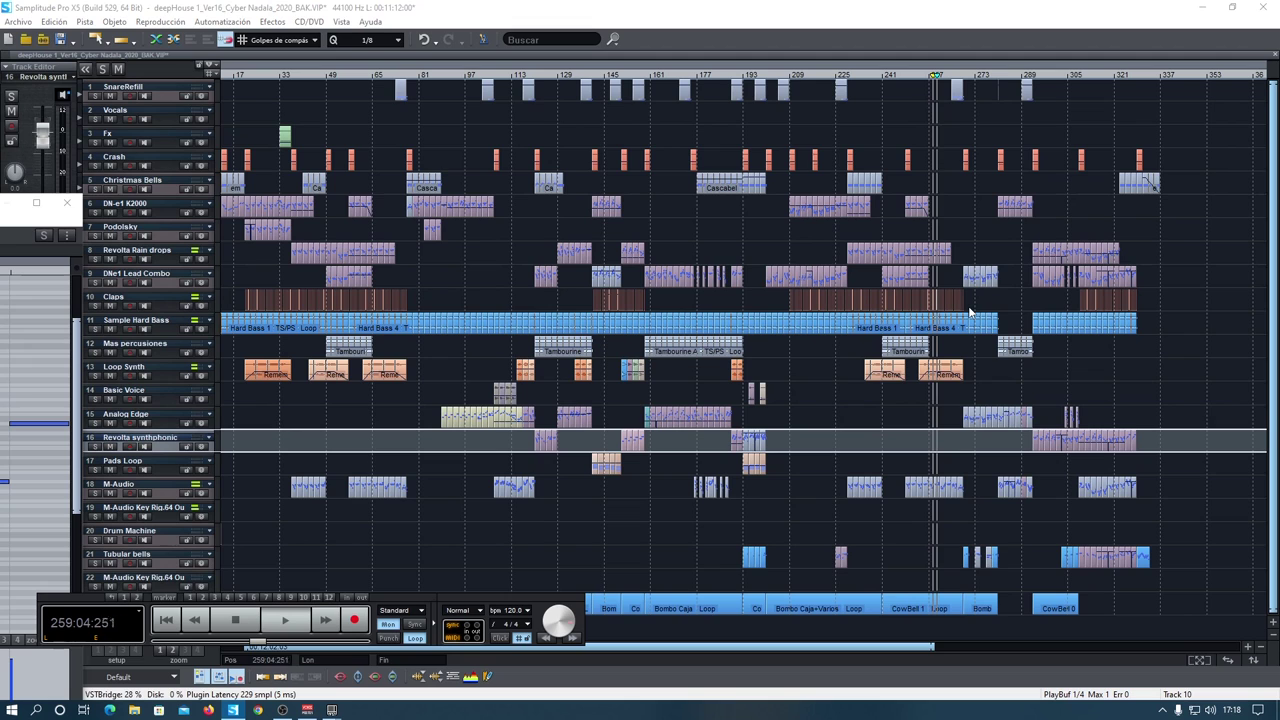
key(space)
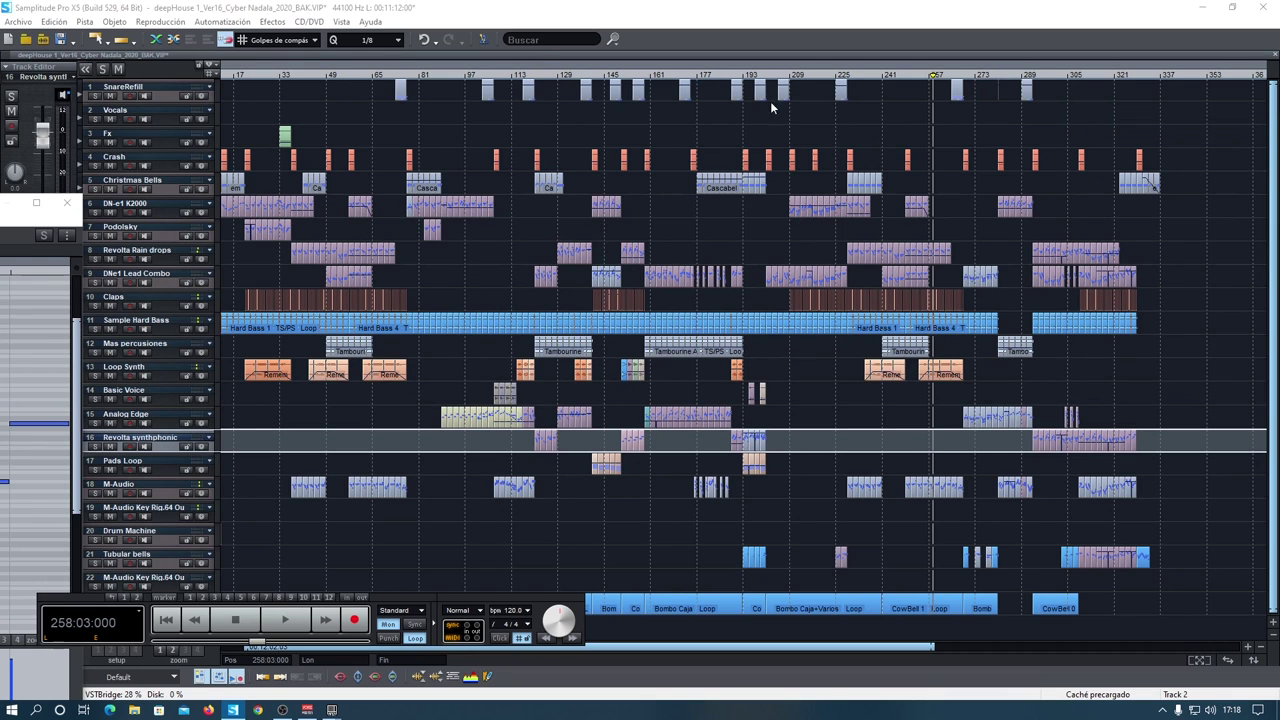
Mark the range from 154:02 to 199:04, listen to its opening bars, and stop playback.
click(632, 76)
drag(632, 80, 762, 80)
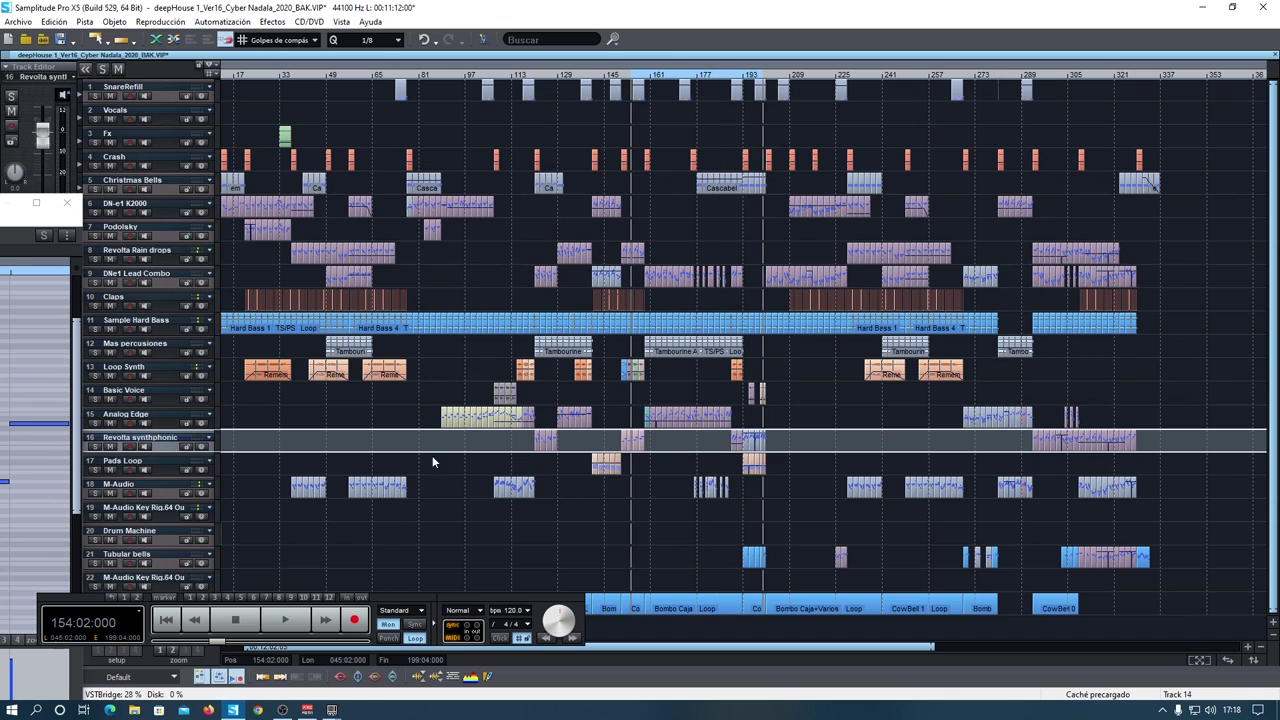
click(282, 617)
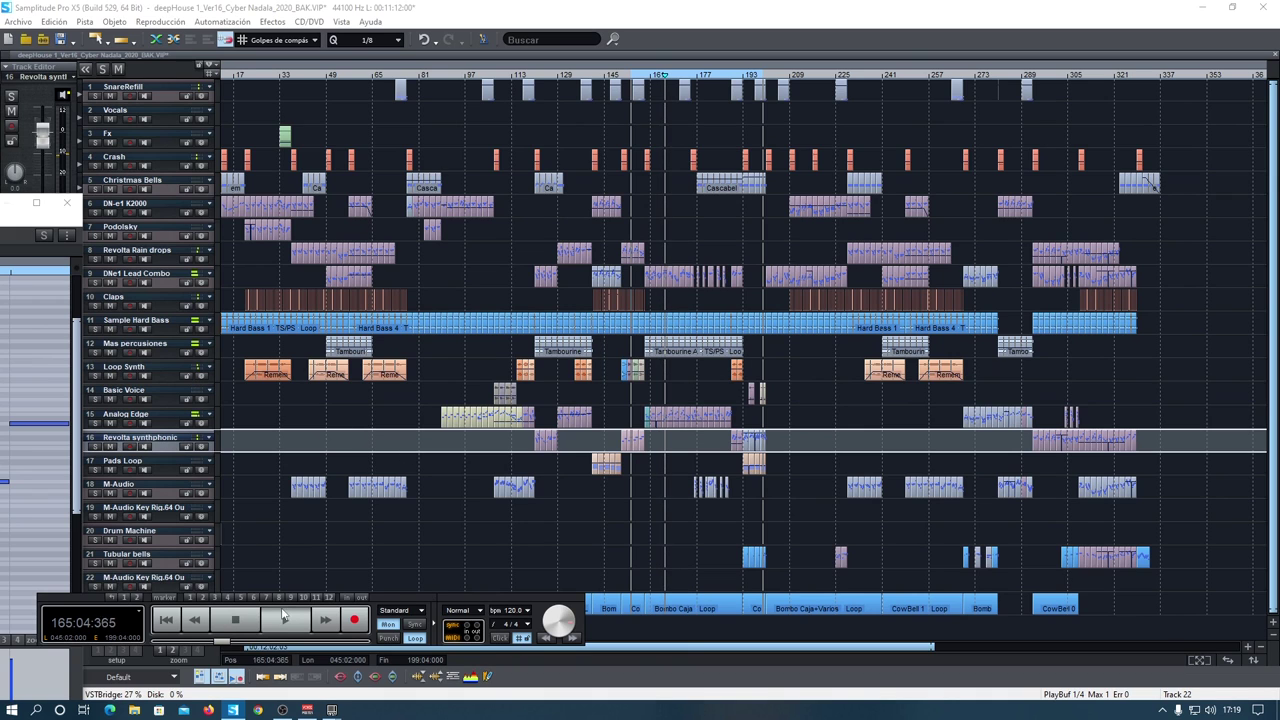
click(250, 624)
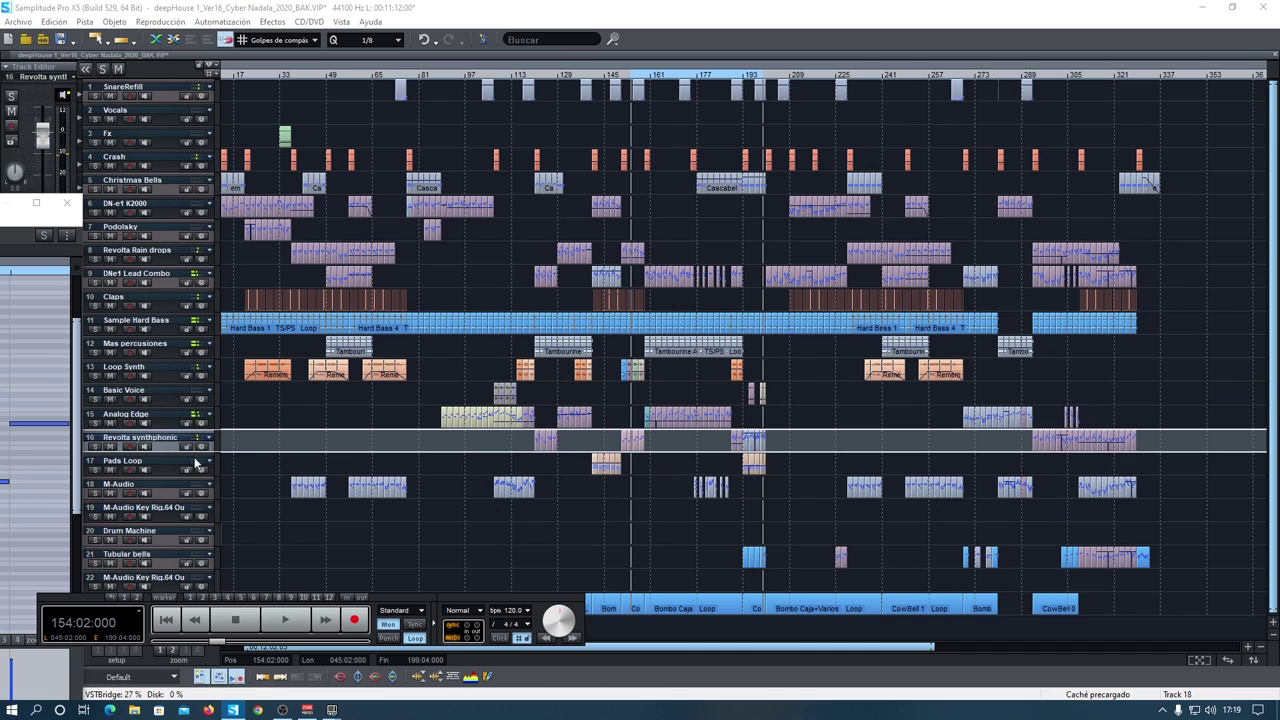
Enlarge the Revolta synthphonic track and mark the closing section from about bar 289 to 344:04.
drag(190, 456, 173, 507)
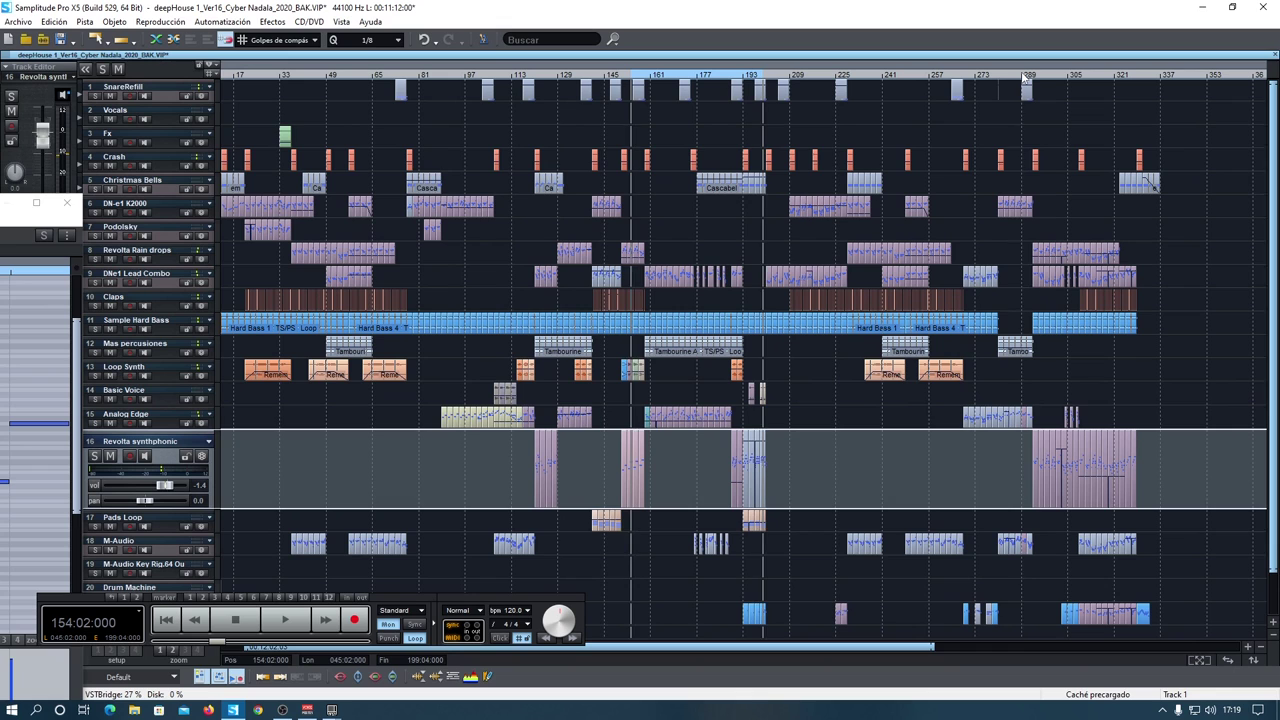
drag(1024, 78, 1163, 88)
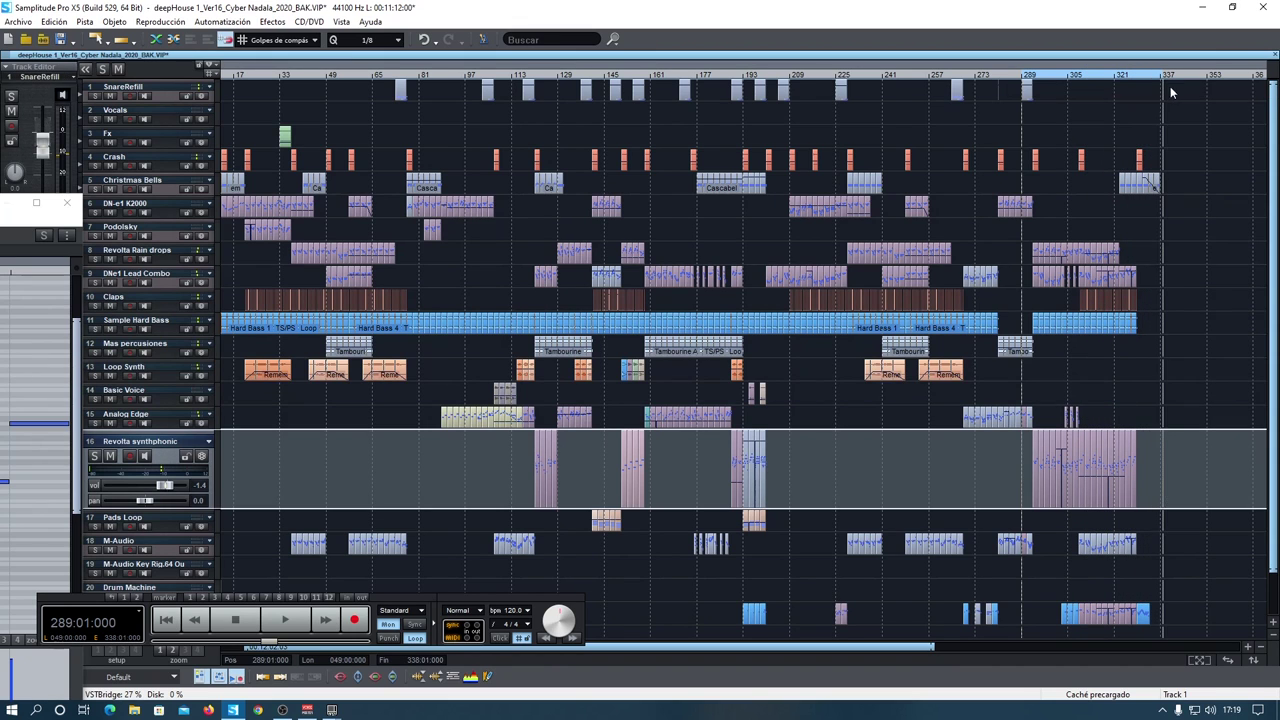
right_click(1159, 77)
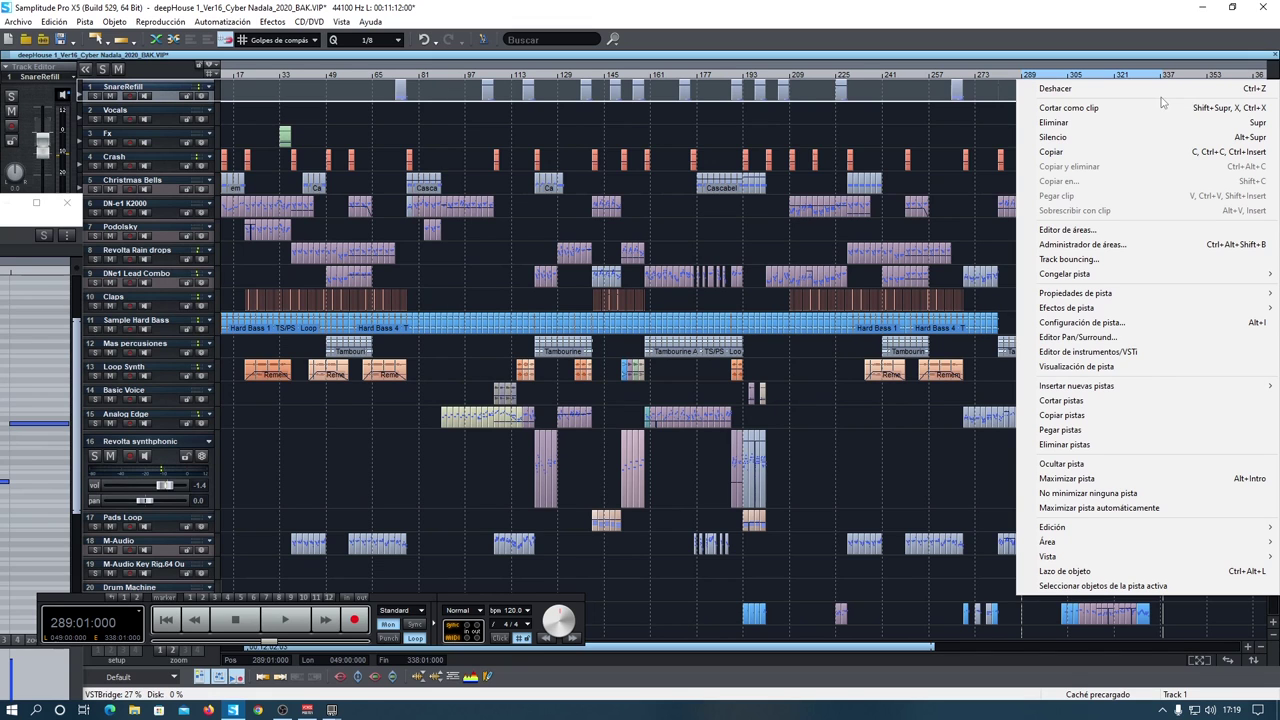
click(1139, 72)
drag(1161, 75, 1175, 83)
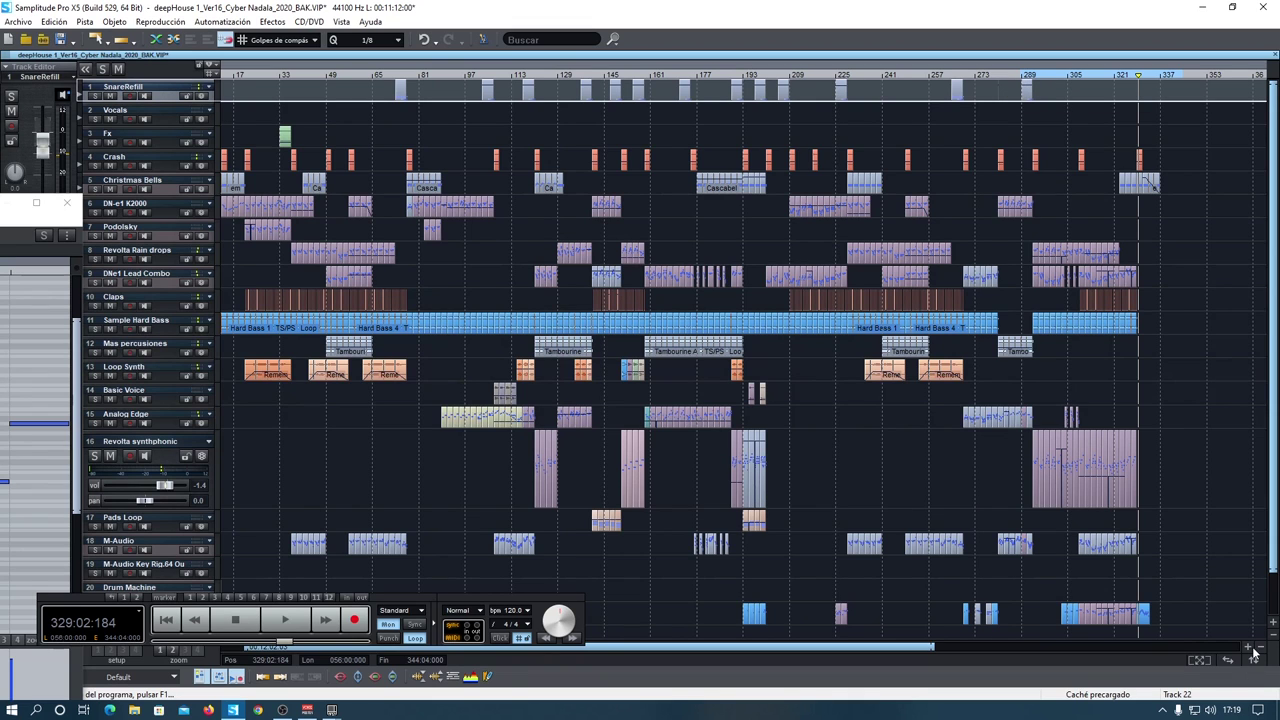
Play the closing section from 284:04, briefly putting Analog Edge in solo before hearing the full mix, and stop playback.
click(1010, 79)
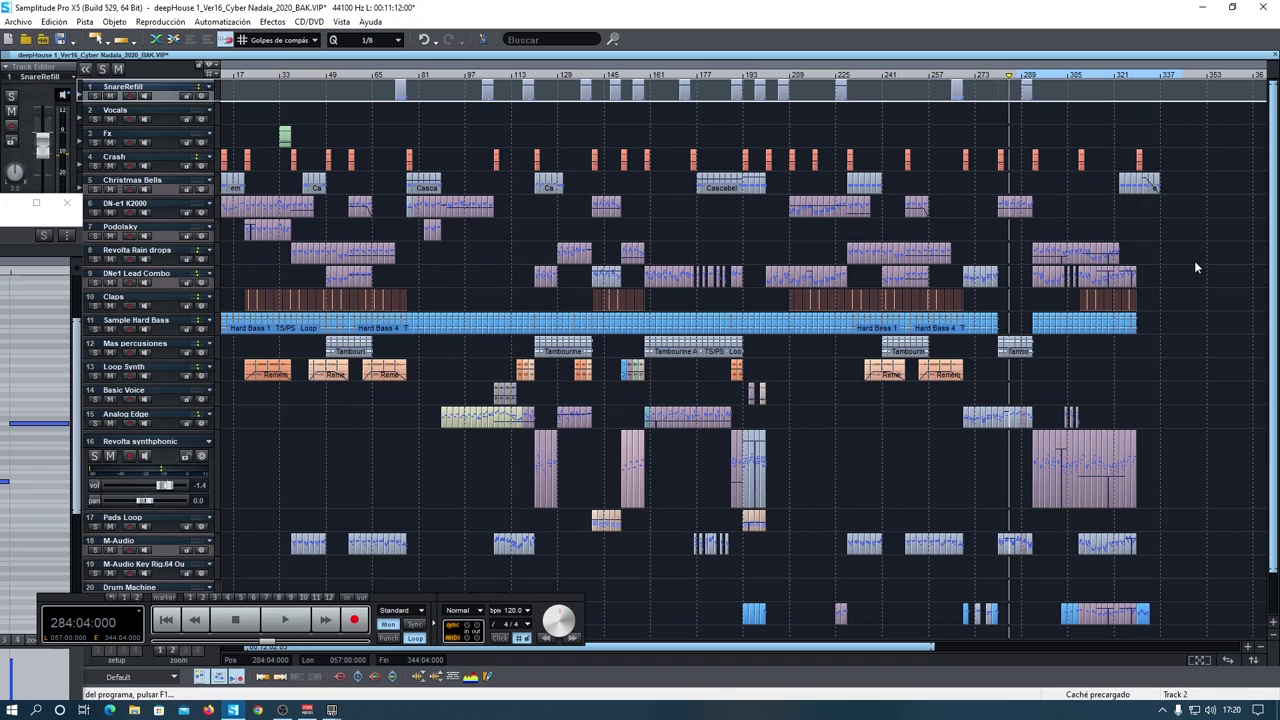
click(1248, 648)
click(1248, 648)
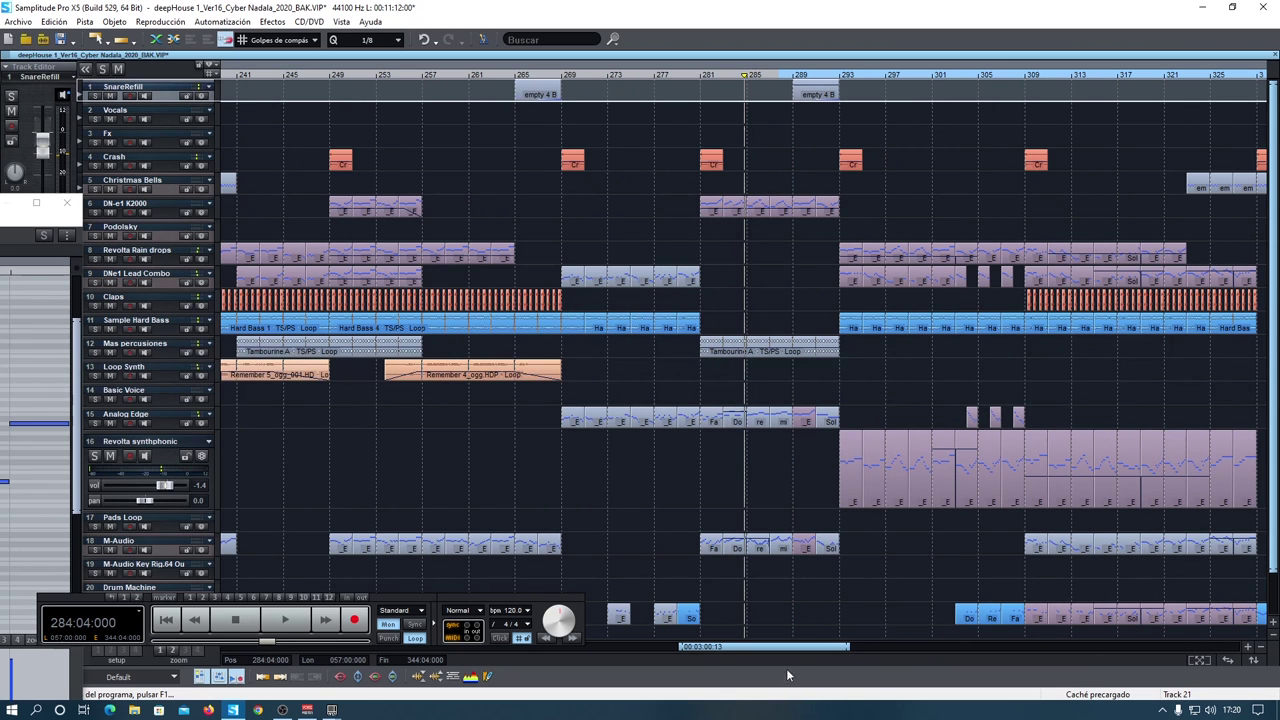
click(287, 620)
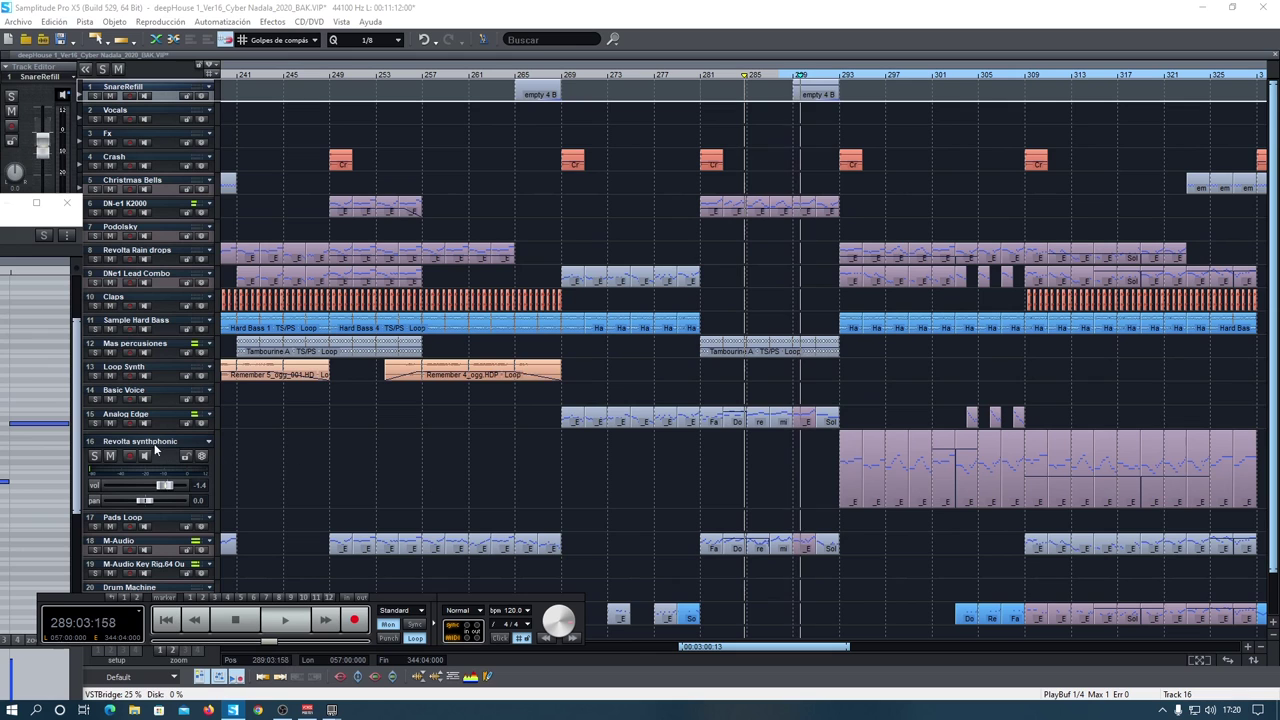
click(95, 423)
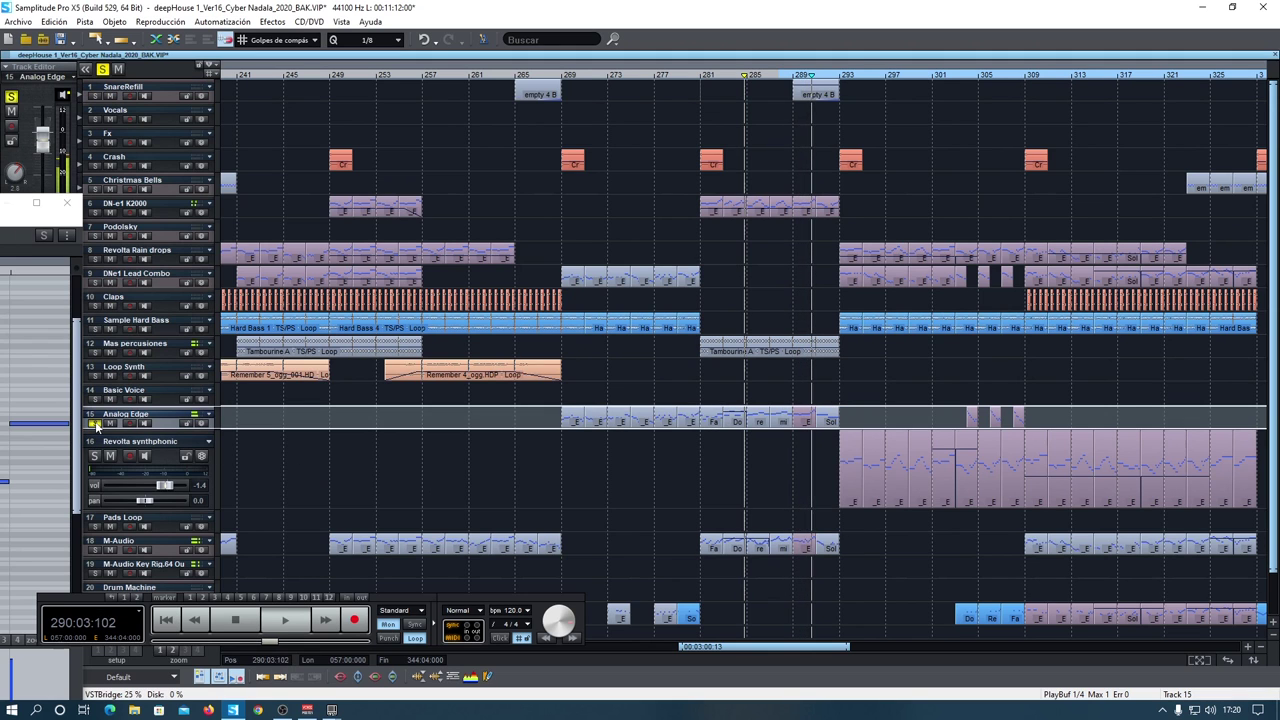
click(96, 424)
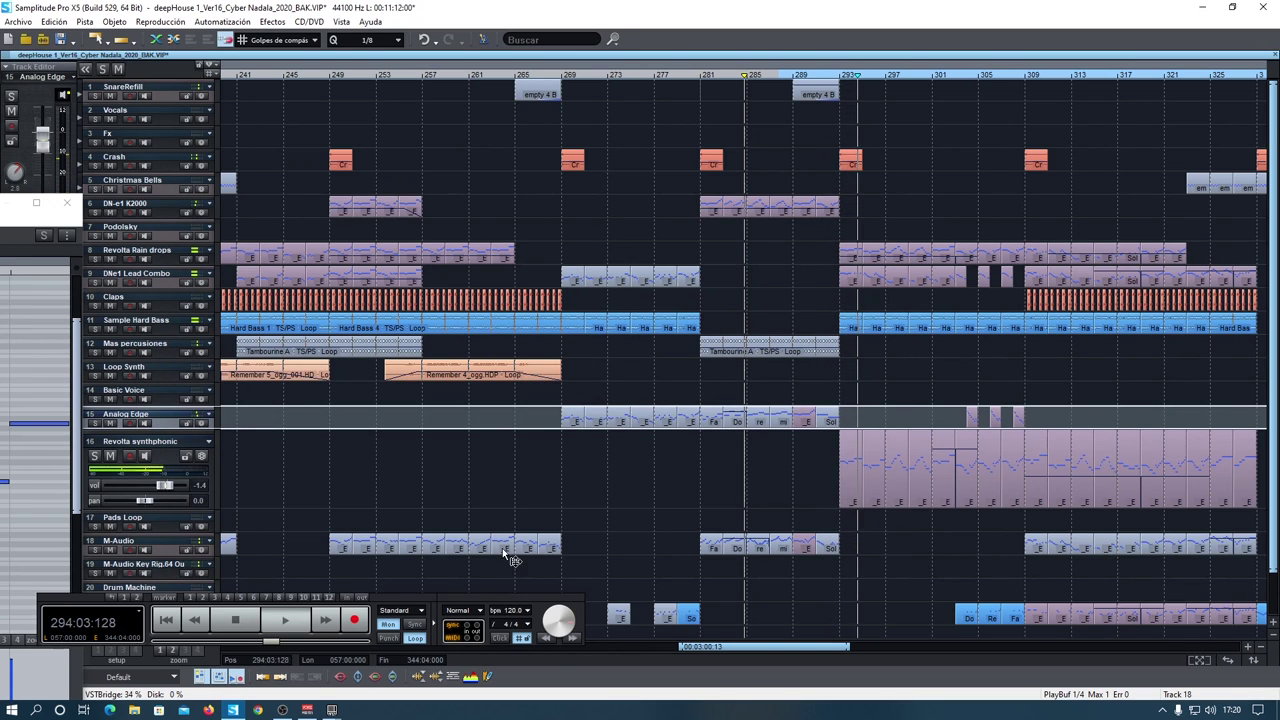
drag(737, 650, 784, 648)
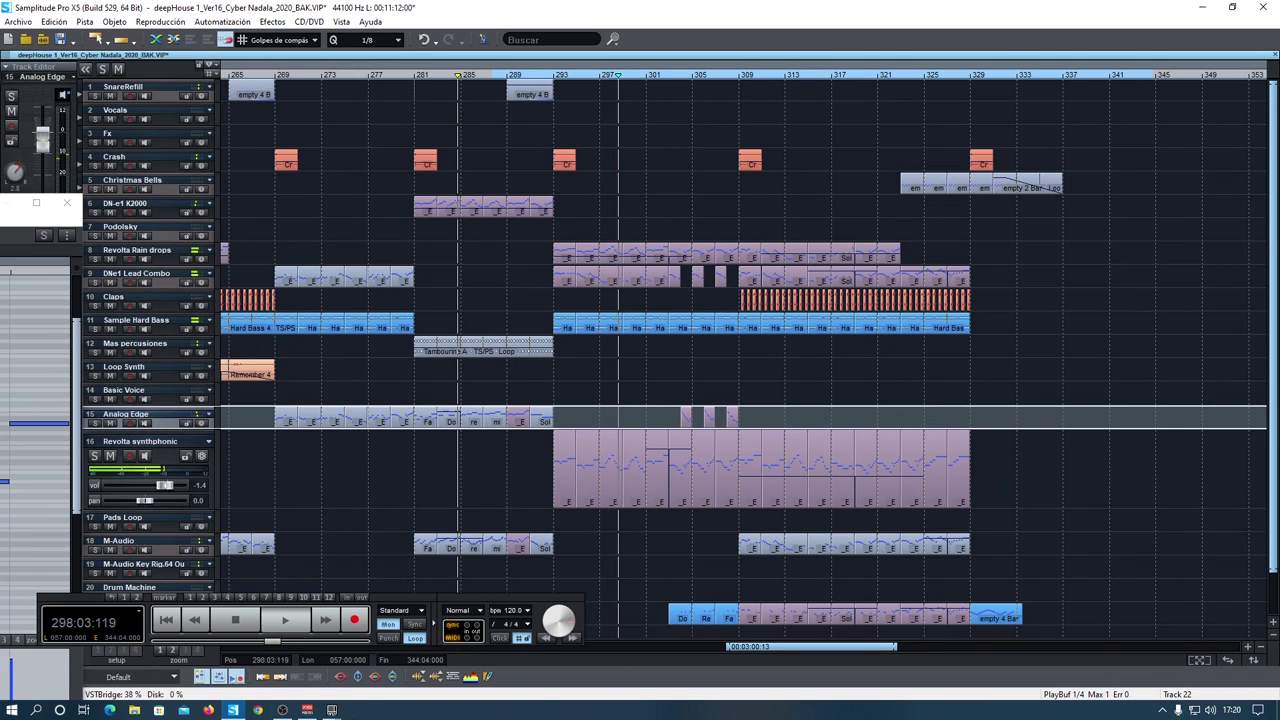
key(space)
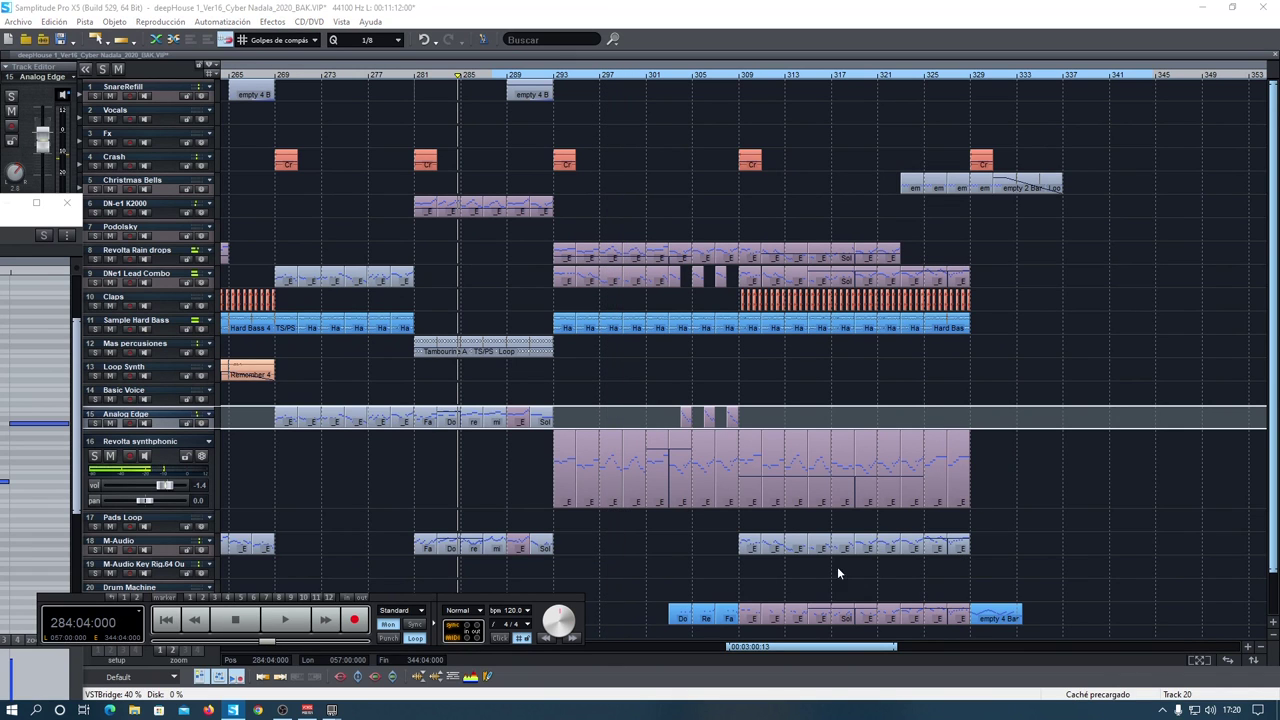
Move the transport window off the lower tracks and open the CowBell 0 loop on track 23 in BeatBox Plus 2.
drag(1276, 480, 1274, 556)
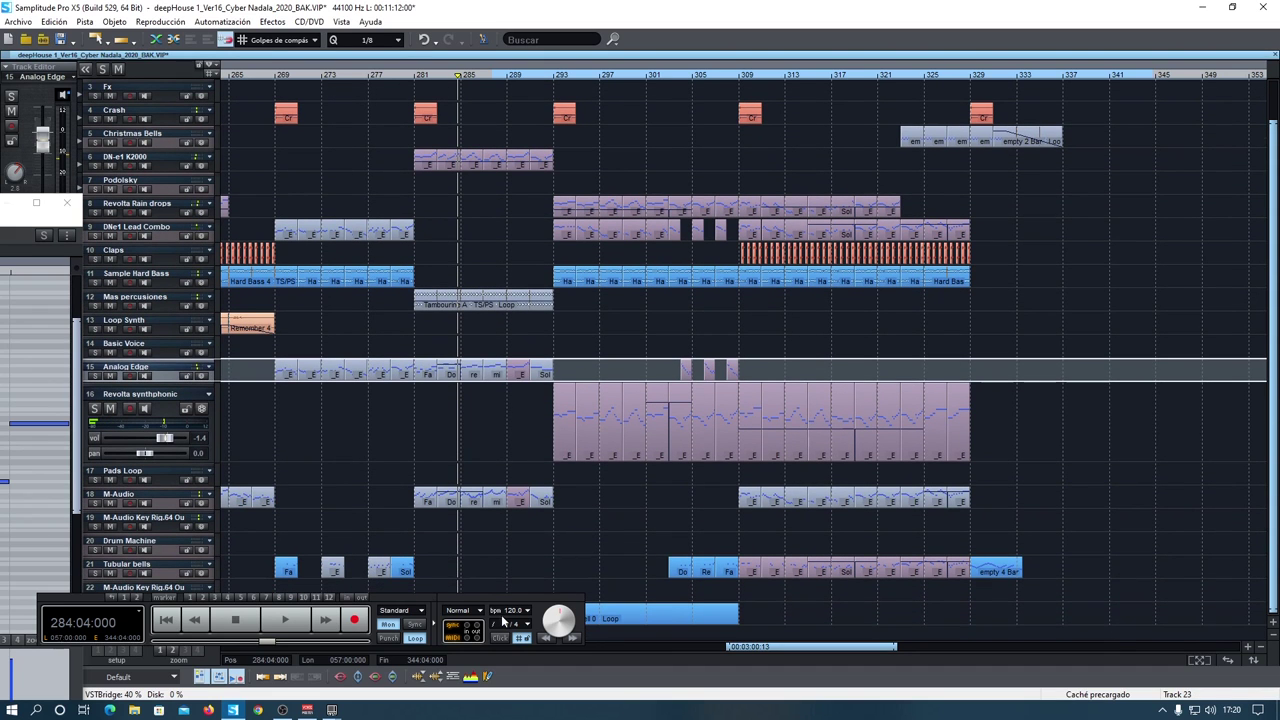
drag(493, 606, 455, 550)
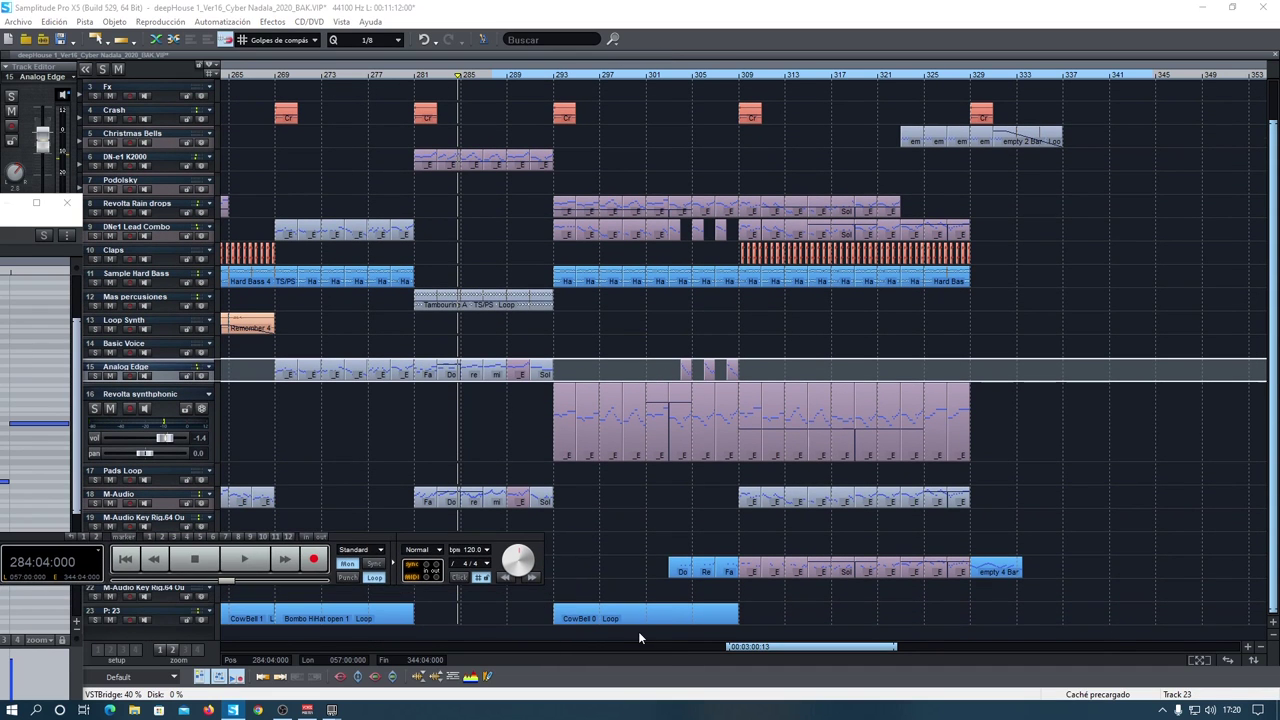
click(631, 617)
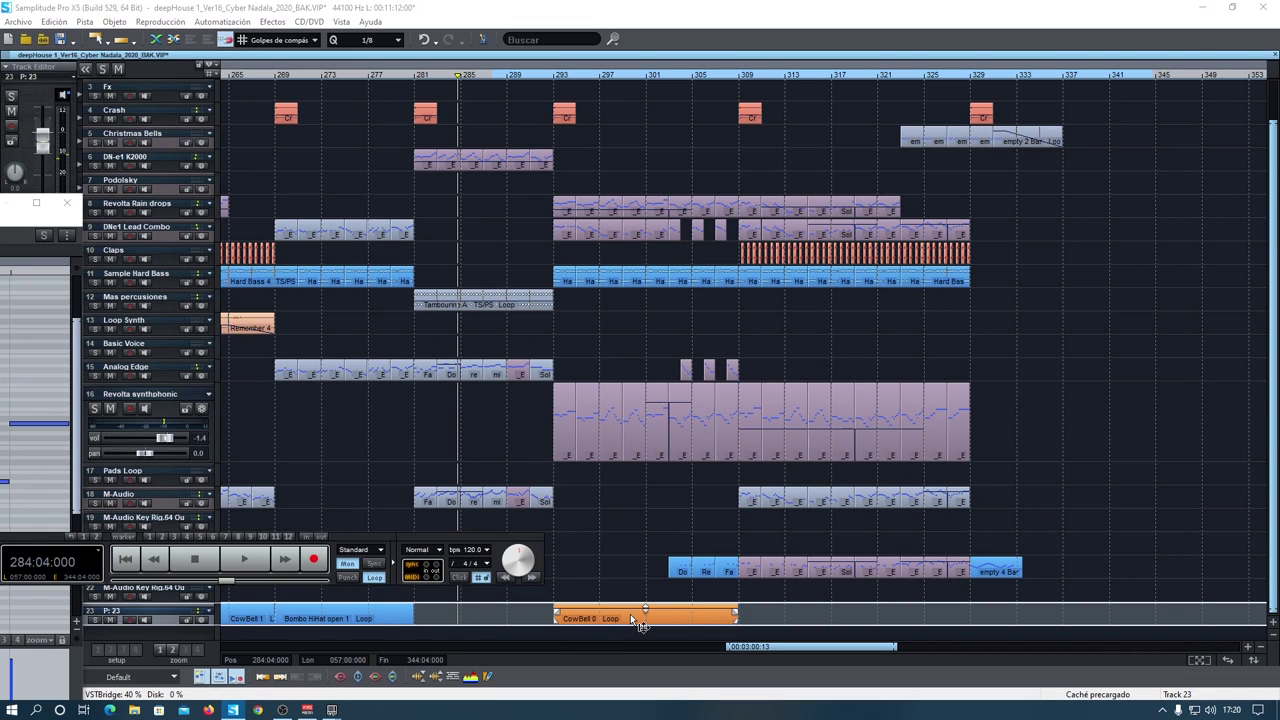
double_click(631, 617)
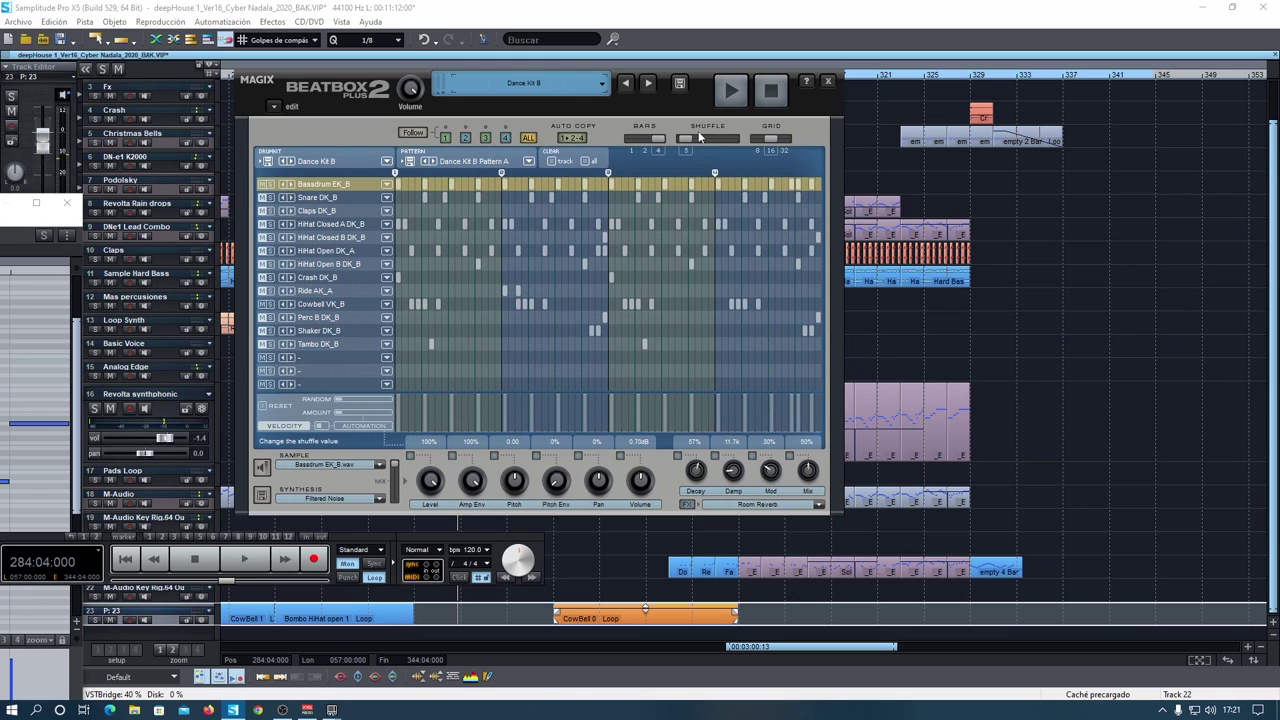
Play the Dance Kit B pattern in BeatBox Plus 2, following the Cowbell VK_B hits, and close the drum machine.
click(731, 90)
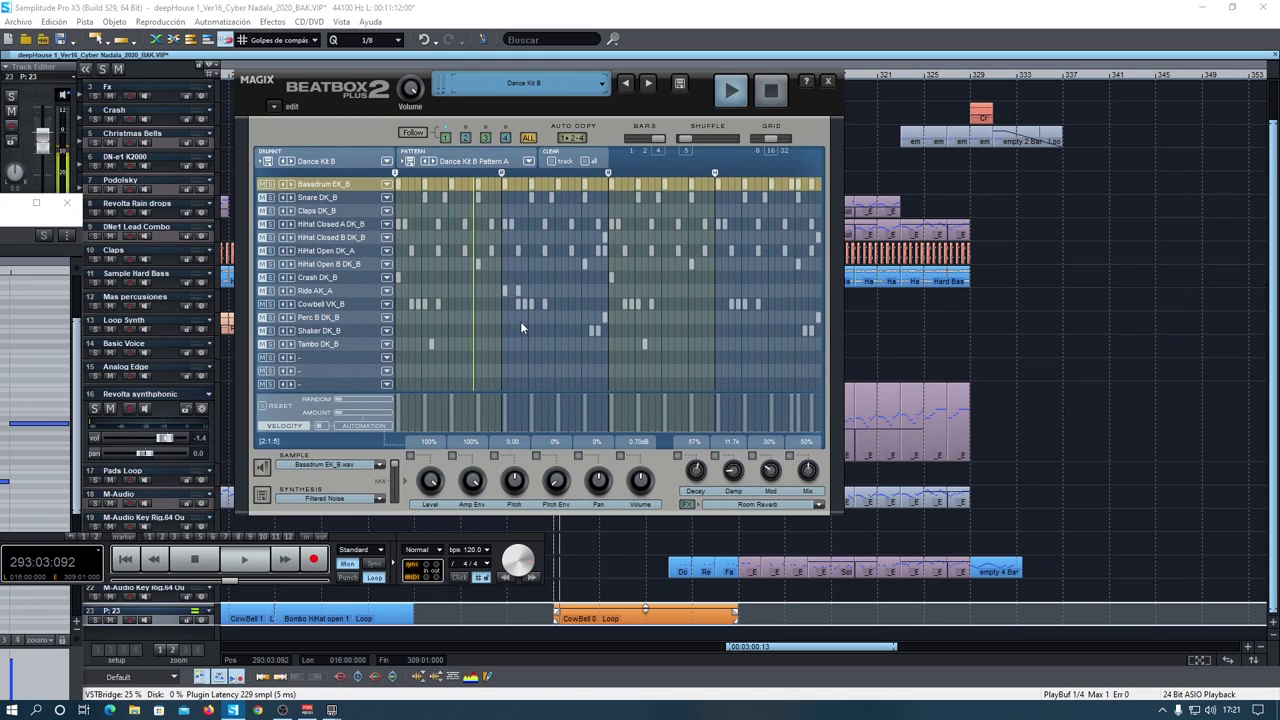
click(547, 306)
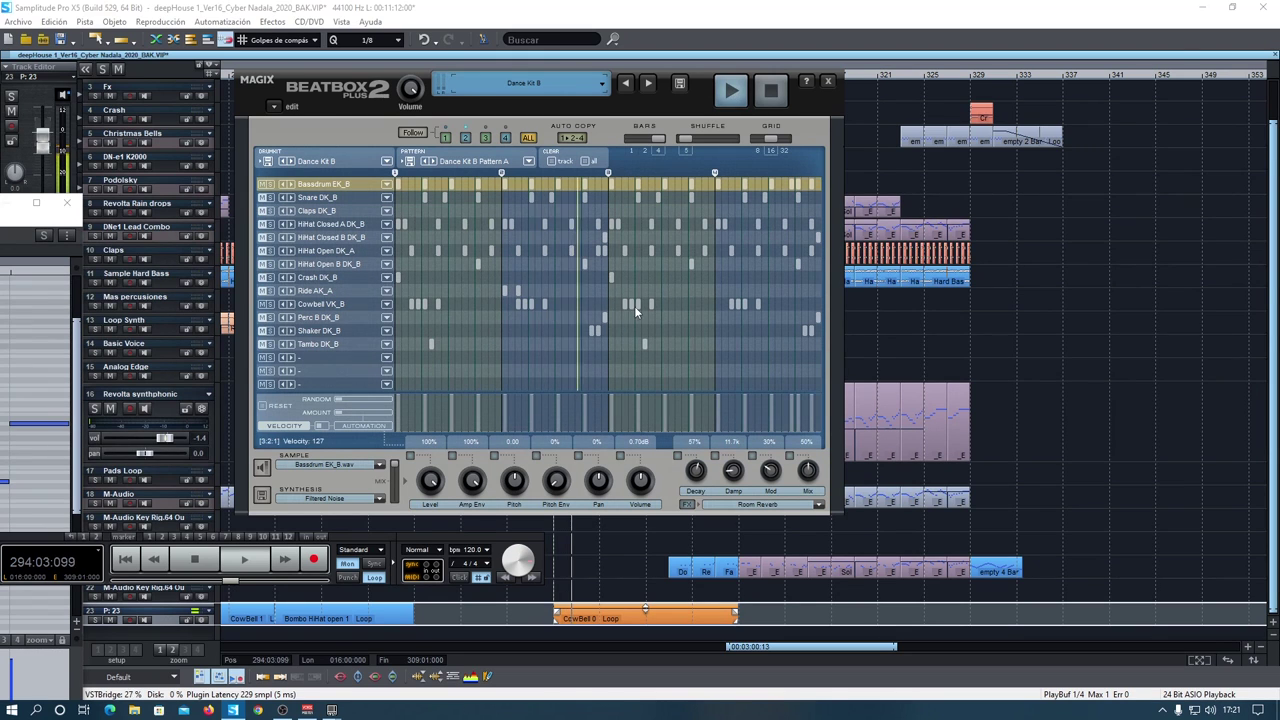
click(758, 305)
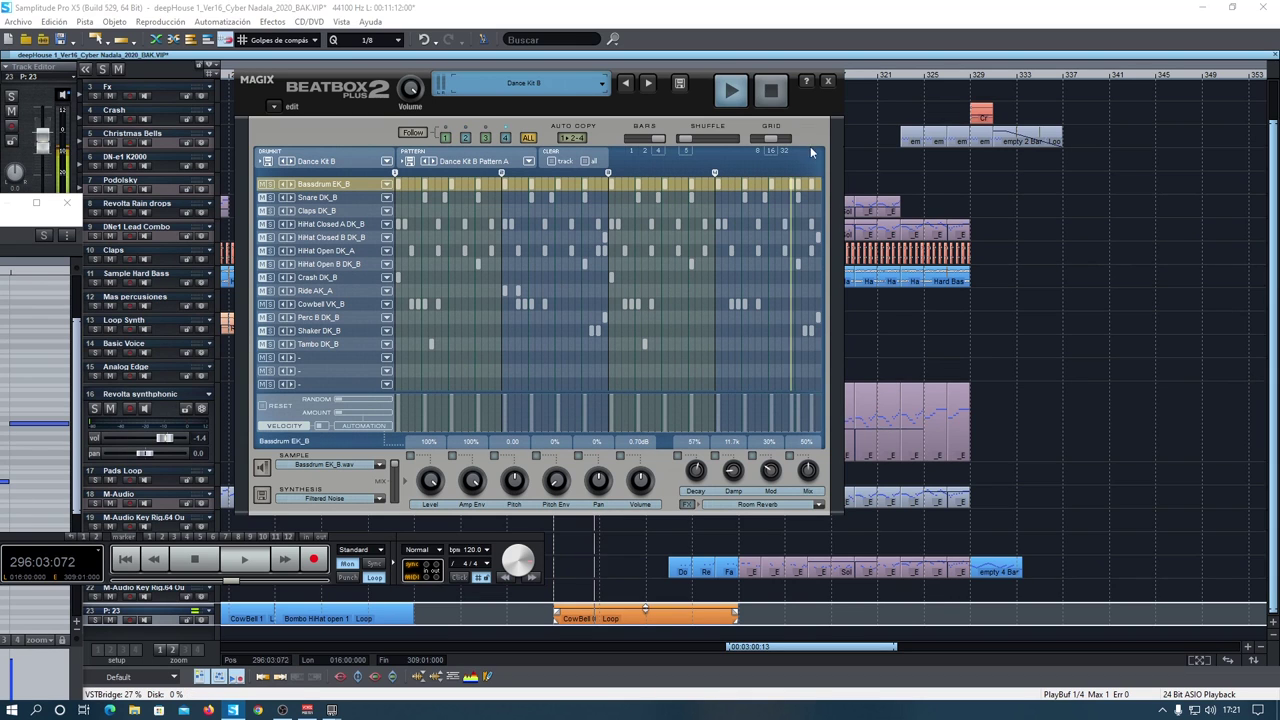
click(770, 90)
click(829, 84)
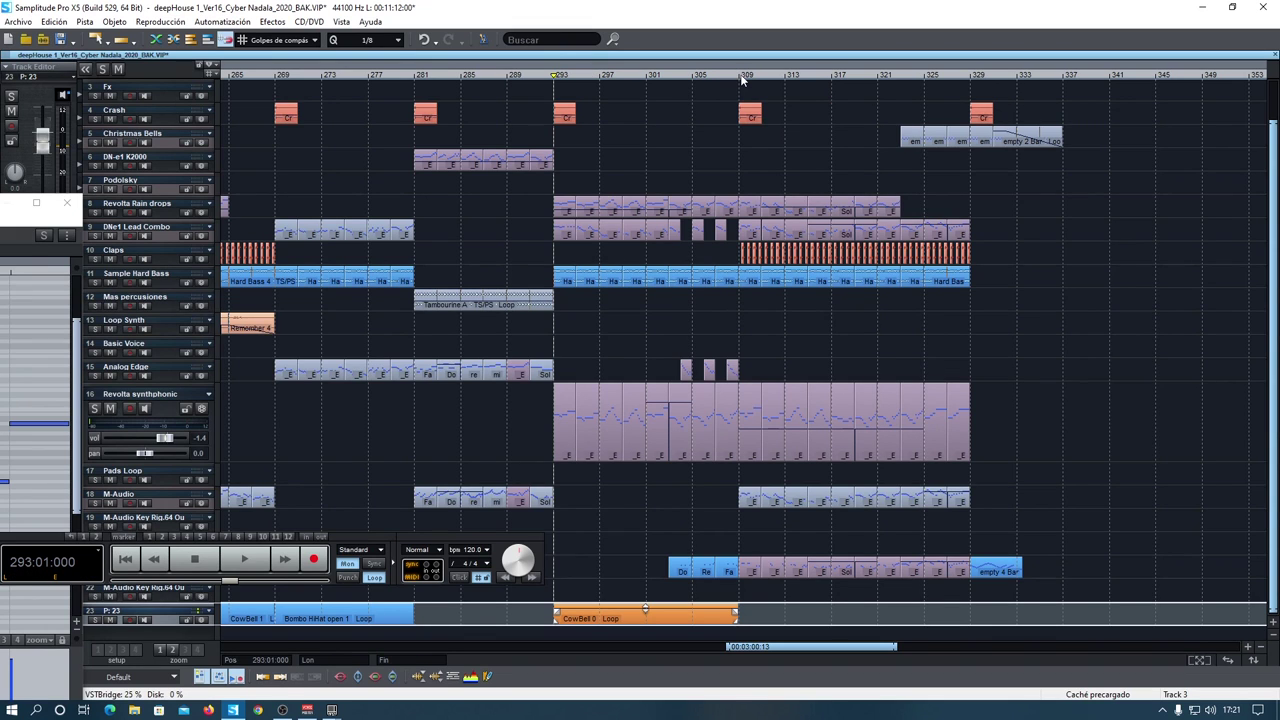
Mark the ending from 309:01 to 344:03 and start playing it.
drag(741, 80, 1151, 84)
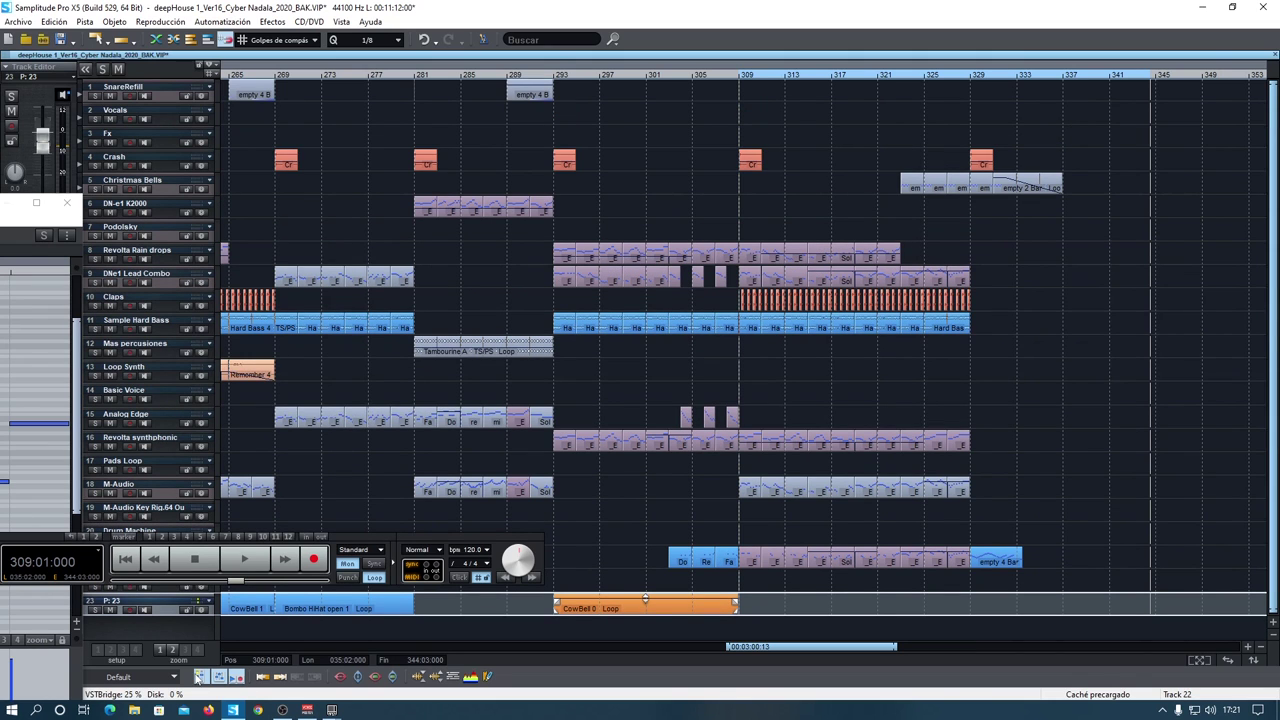
click(245, 562)
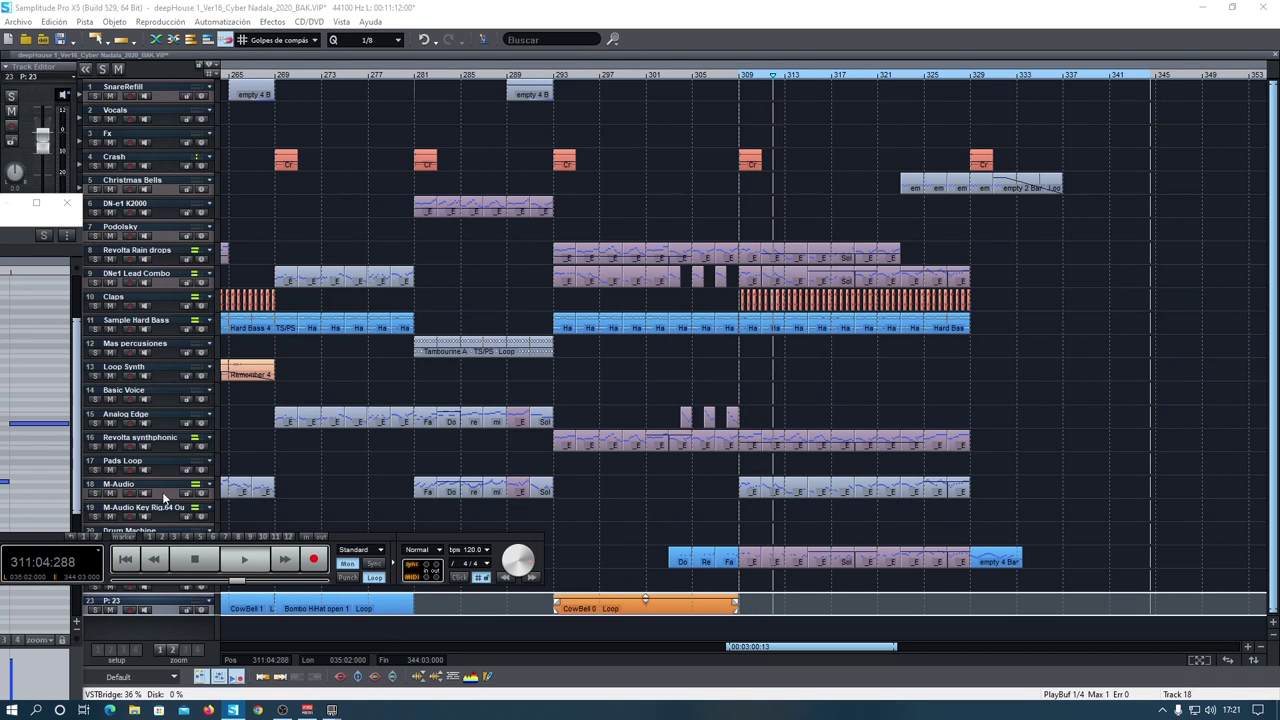
Enlarge the M-Audio and Tubular bells tracks and put Tubular bells in solo during playback.
drag(158, 501, 160, 560)
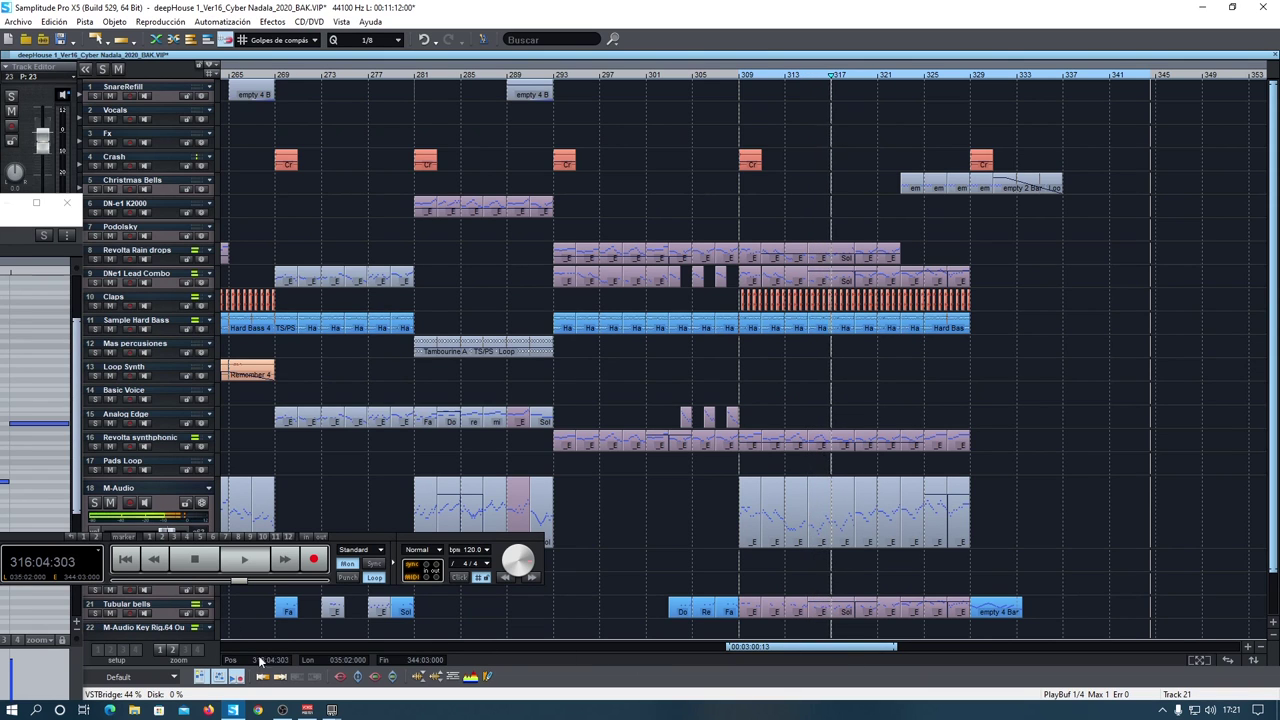
click(118, 624)
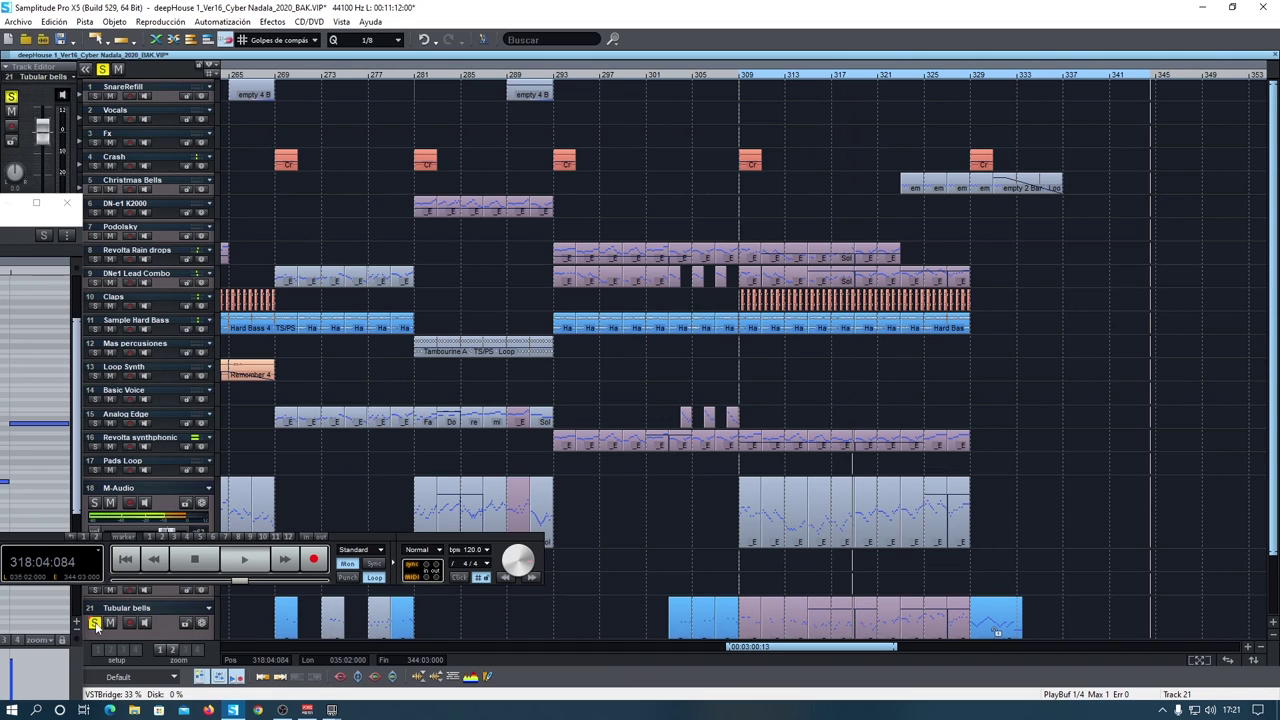
click(95, 622)
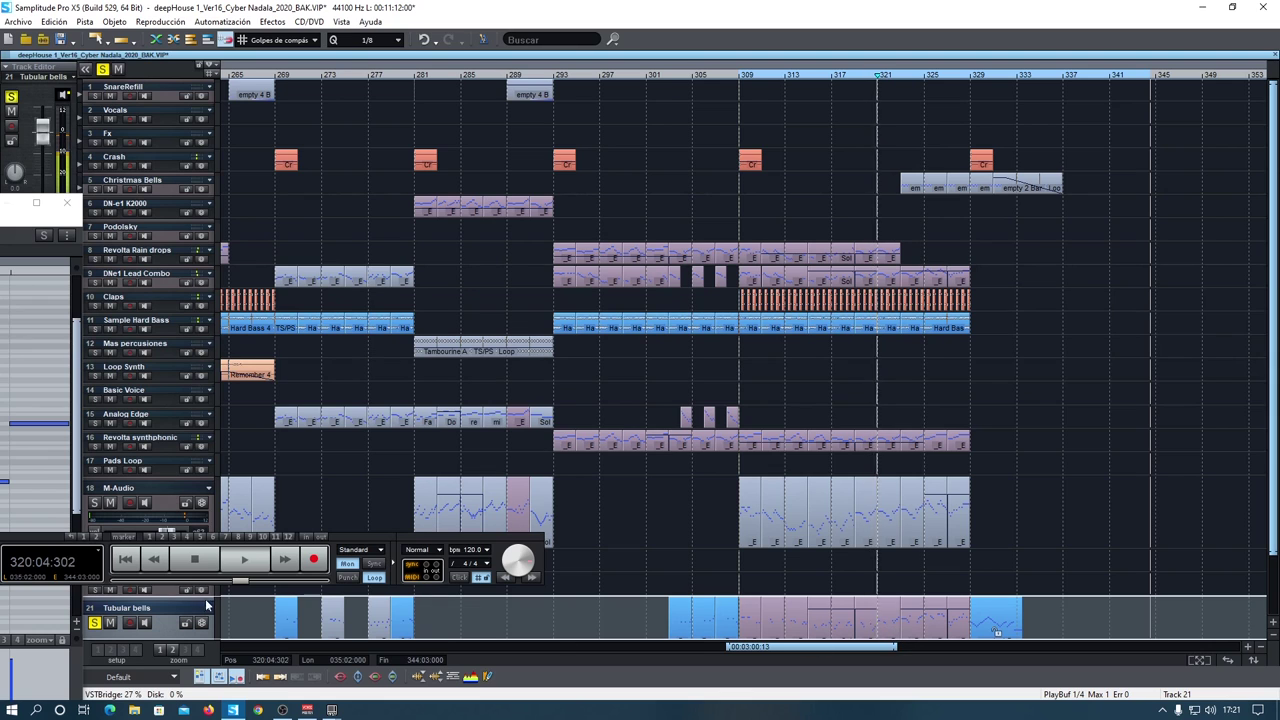
Take Tubular bells out of solo, briefly solo the M-Audio track, and stop playback after hearing the ending with all tracks.
click(95, 622)
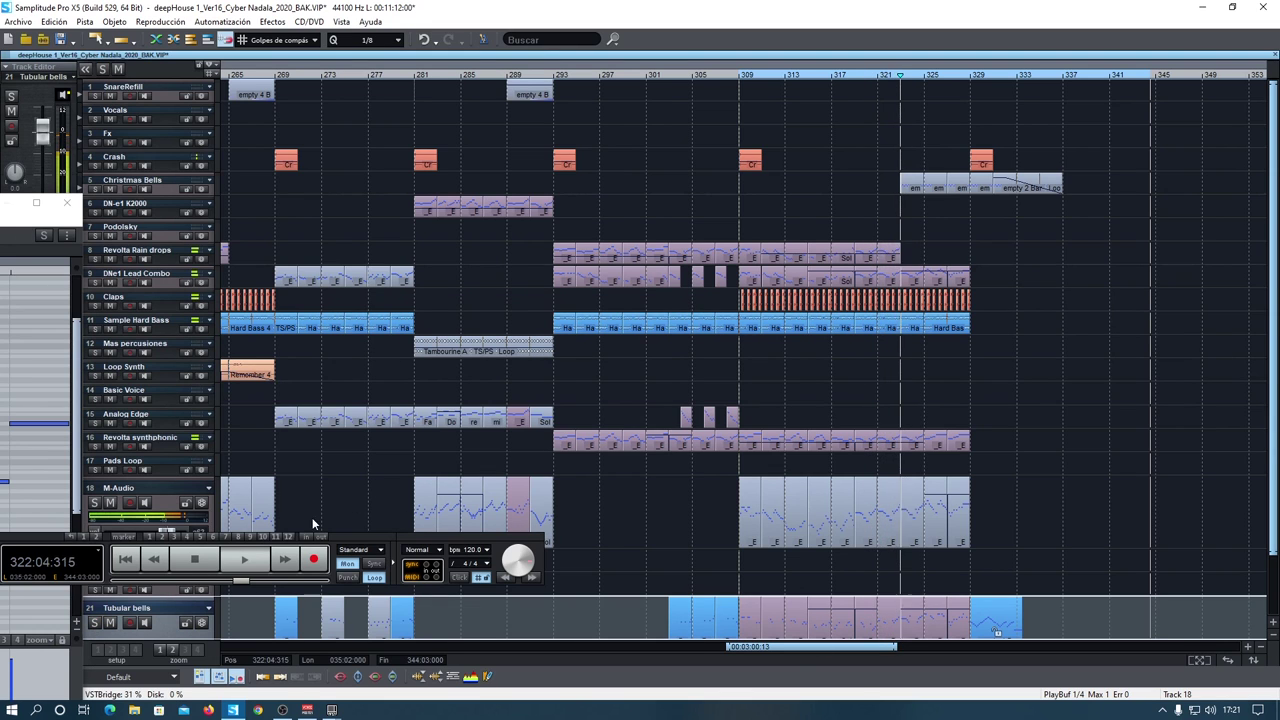
click(95, 503)
click(95, 503)
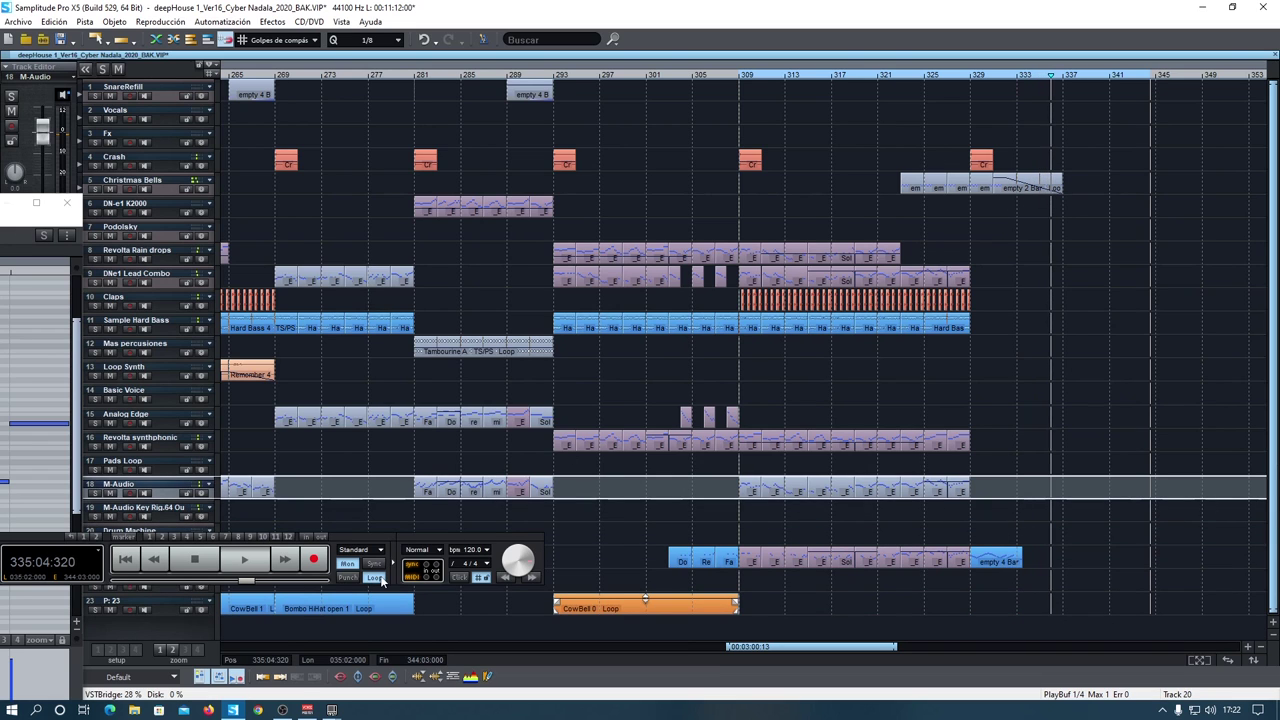
key(space)
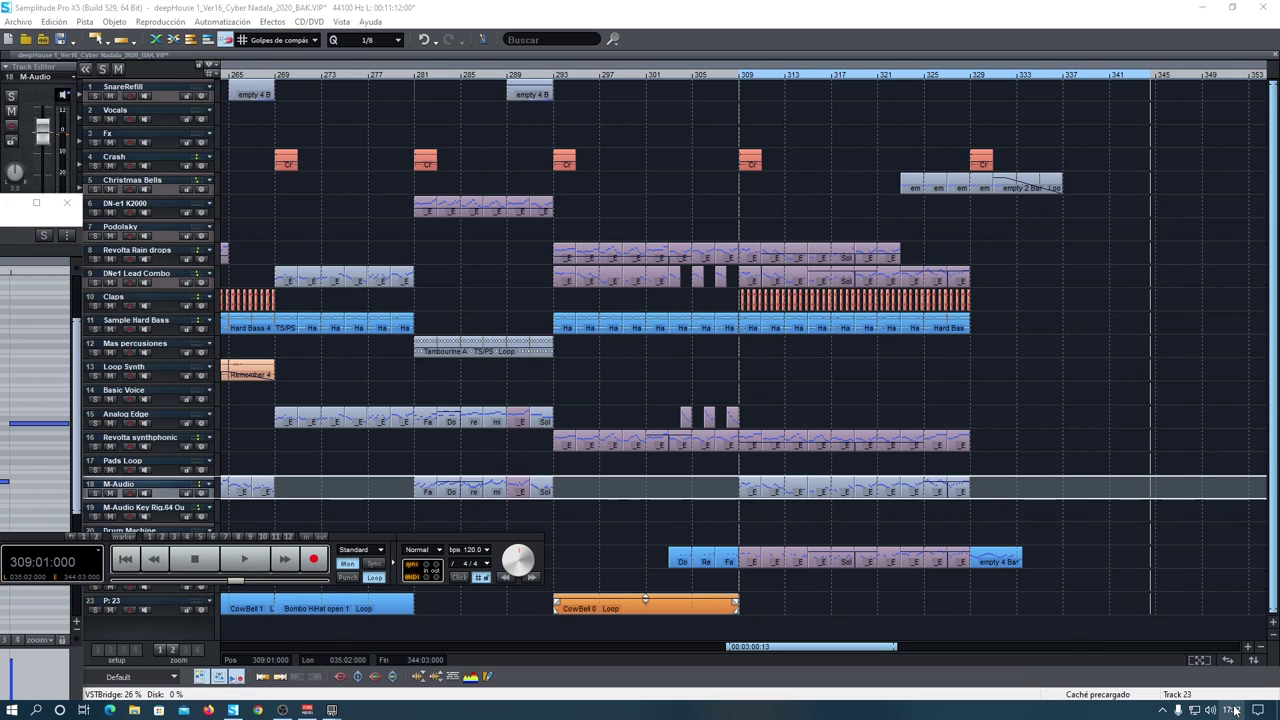
Check today's date in the system calendar, close it, and clear the marked ending range back to 309:01.
click(1235, 710)
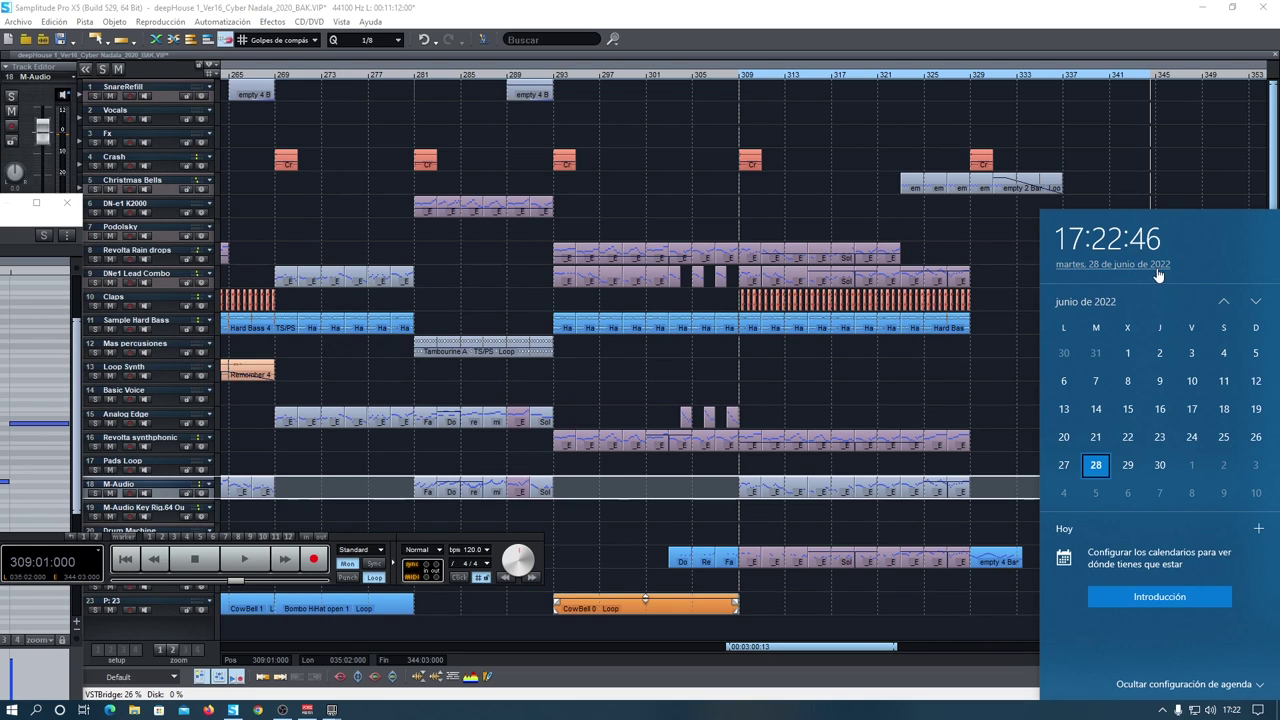
click(972, 678)
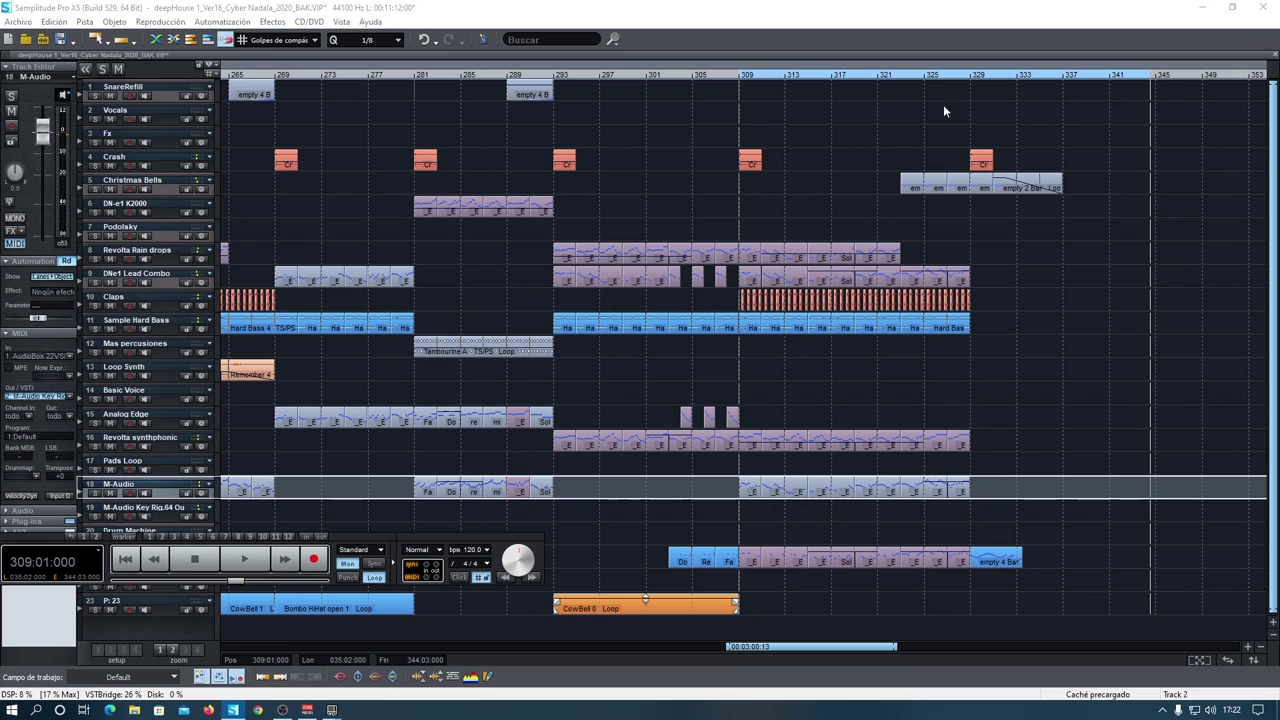
mouse_move(1150, 77)
mouse_down()
mouse_move(780, 80)
mouse_move(738, 93)
mouse_up()
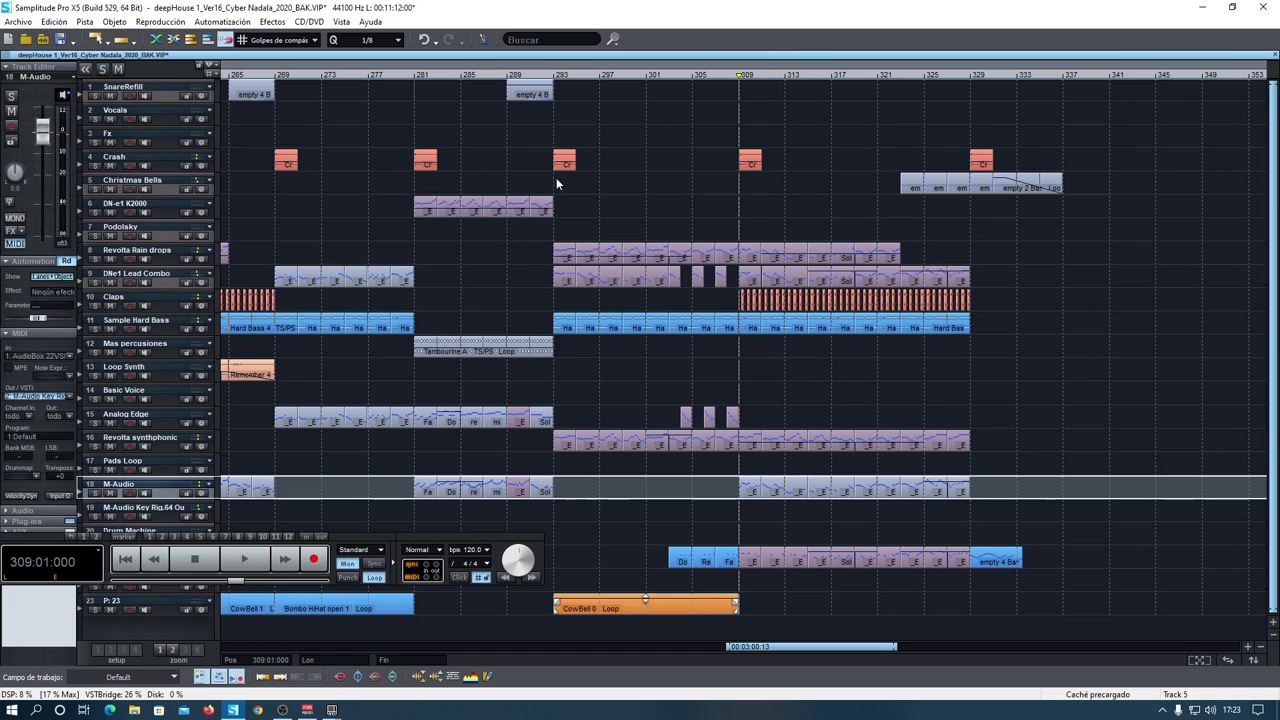